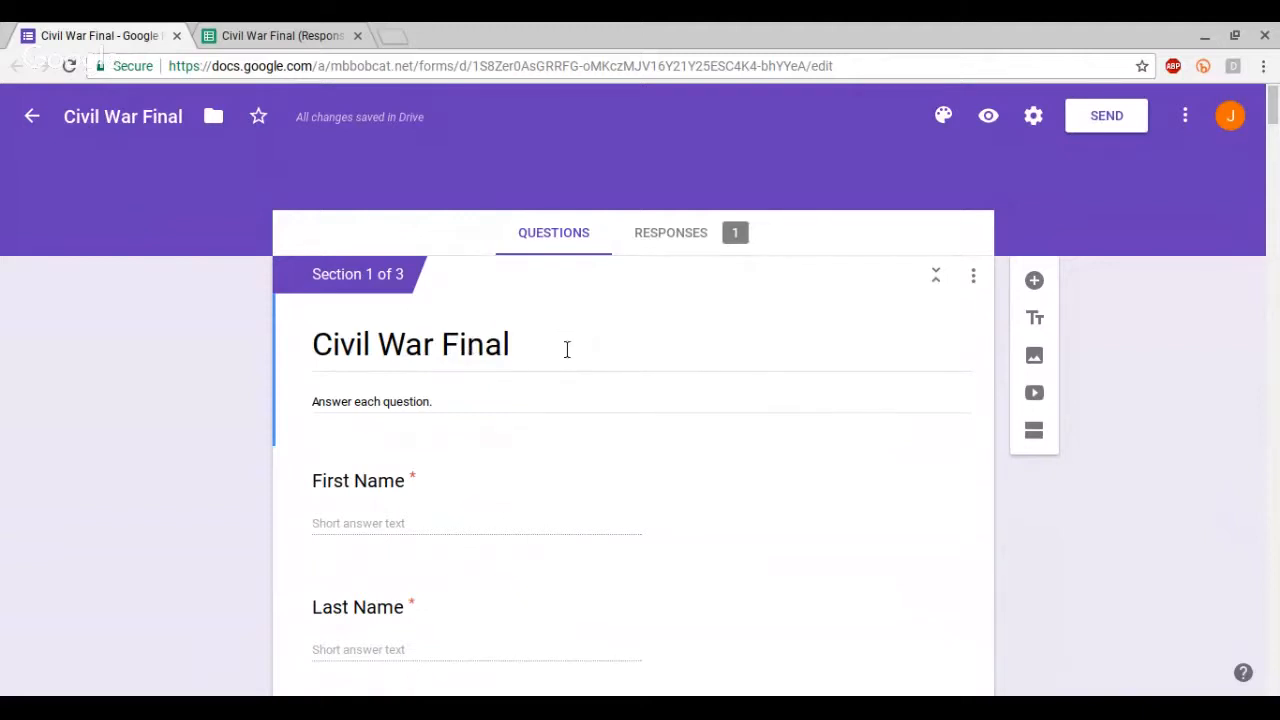
Step: Review the questions of the Civil War Final form
scroll(471, 420, down, 2)
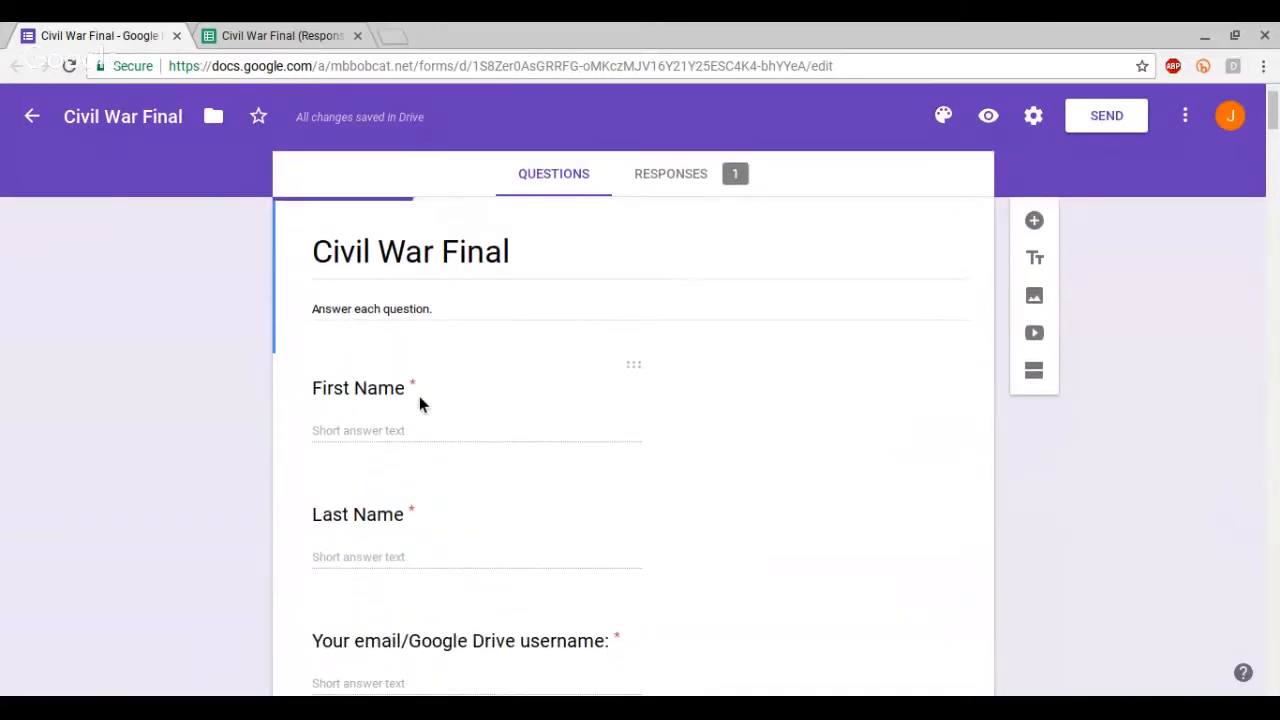
scroll(405, 435, down, 1)
scroll(395, 540, down, 1)
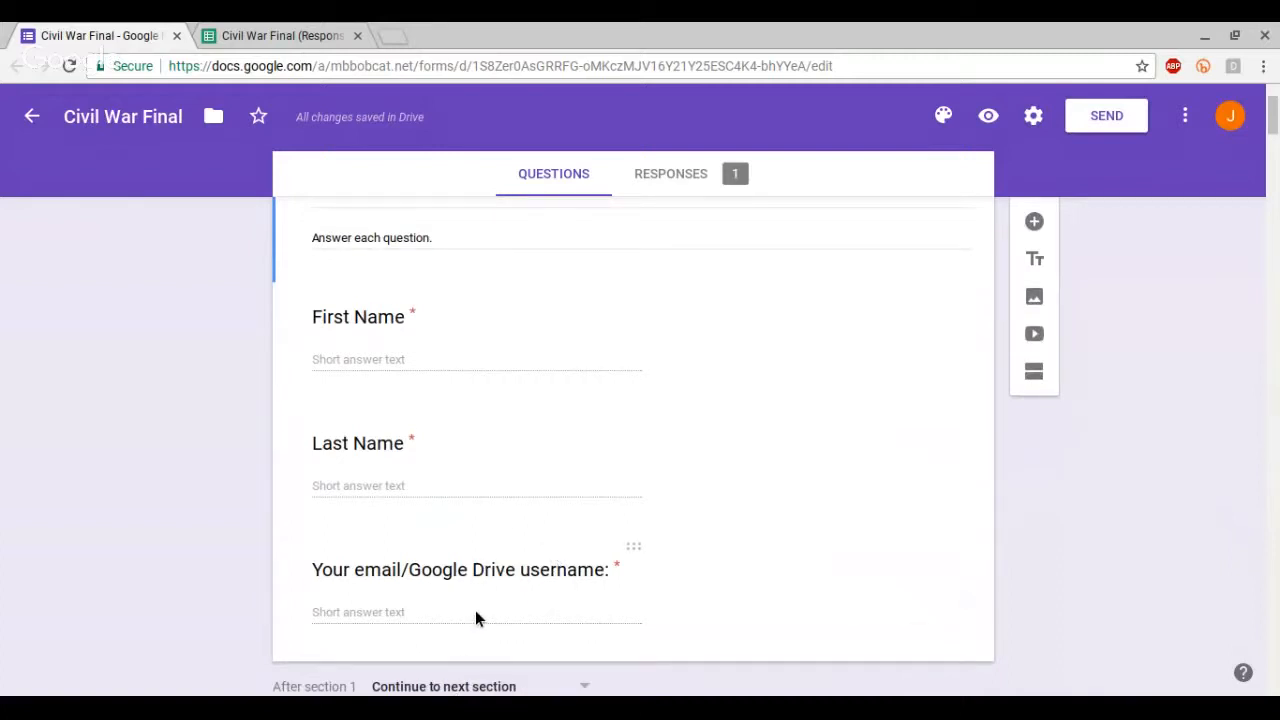
scroll(475, 600, down, 8)
scroll(522, 537, down, 15)
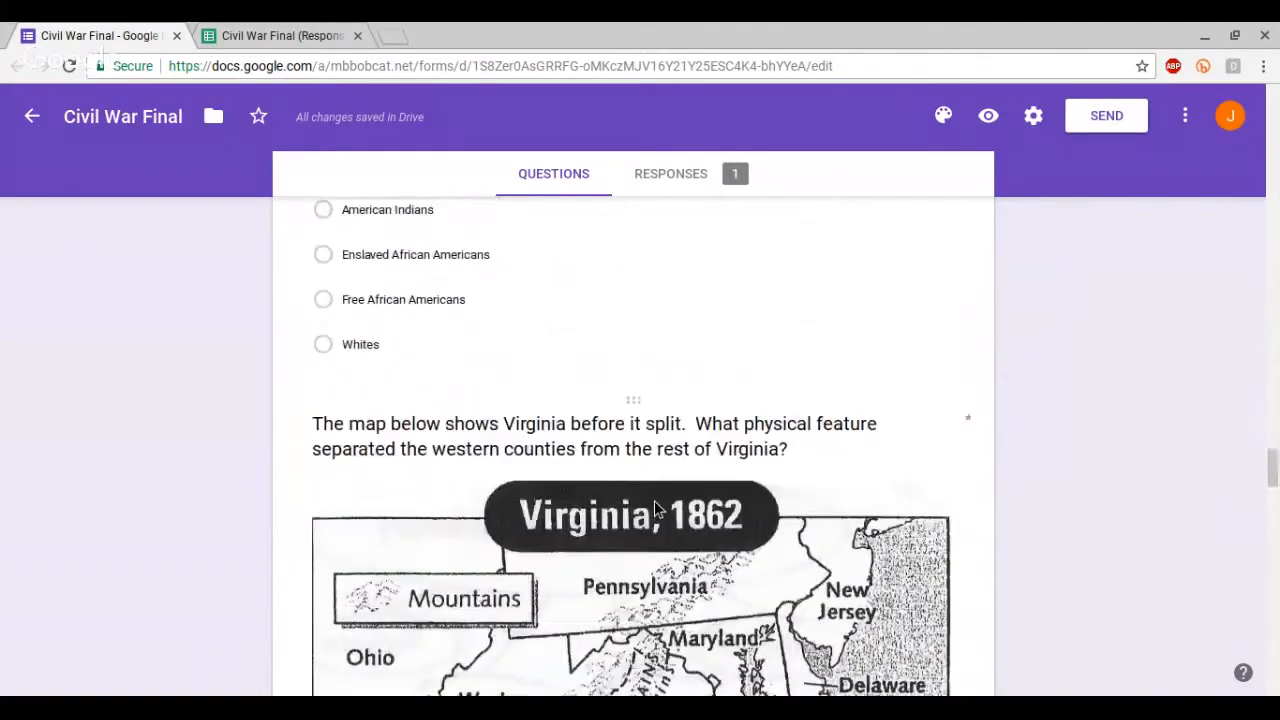
scroll(655, 508, down, 8)
scroll(650, 505, up, 5)
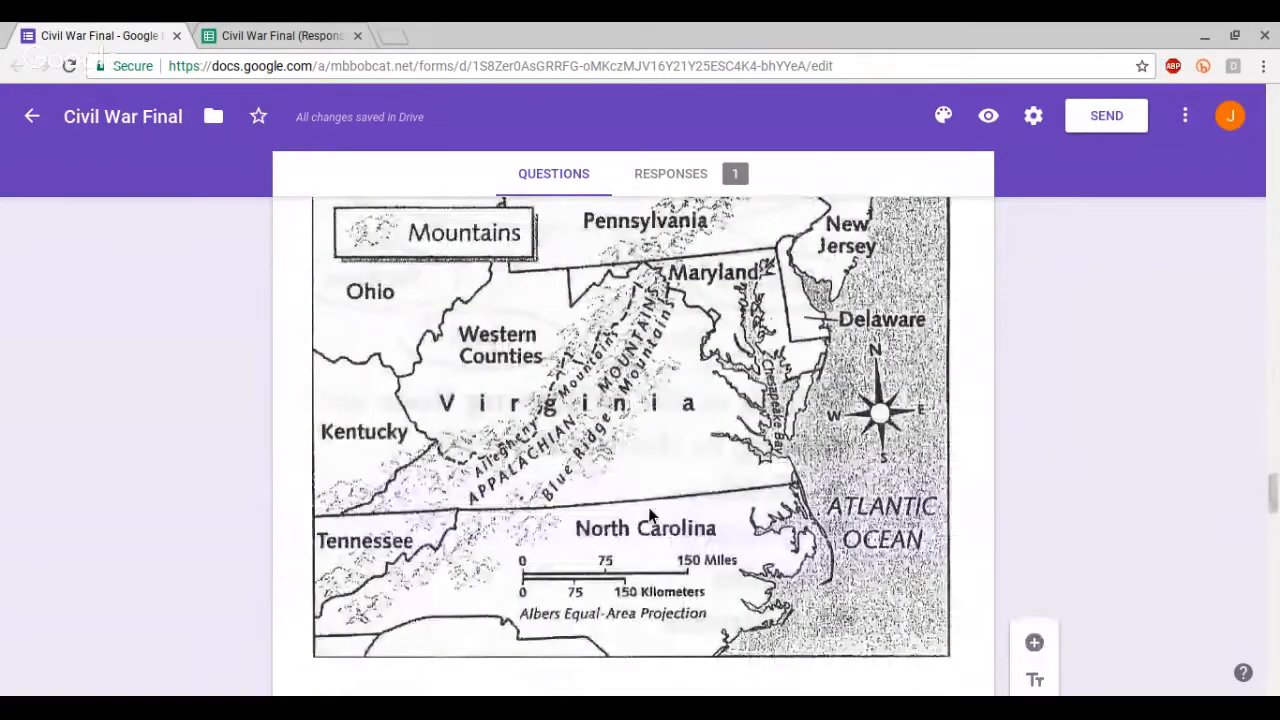
scroll(645, 510, up, 20)
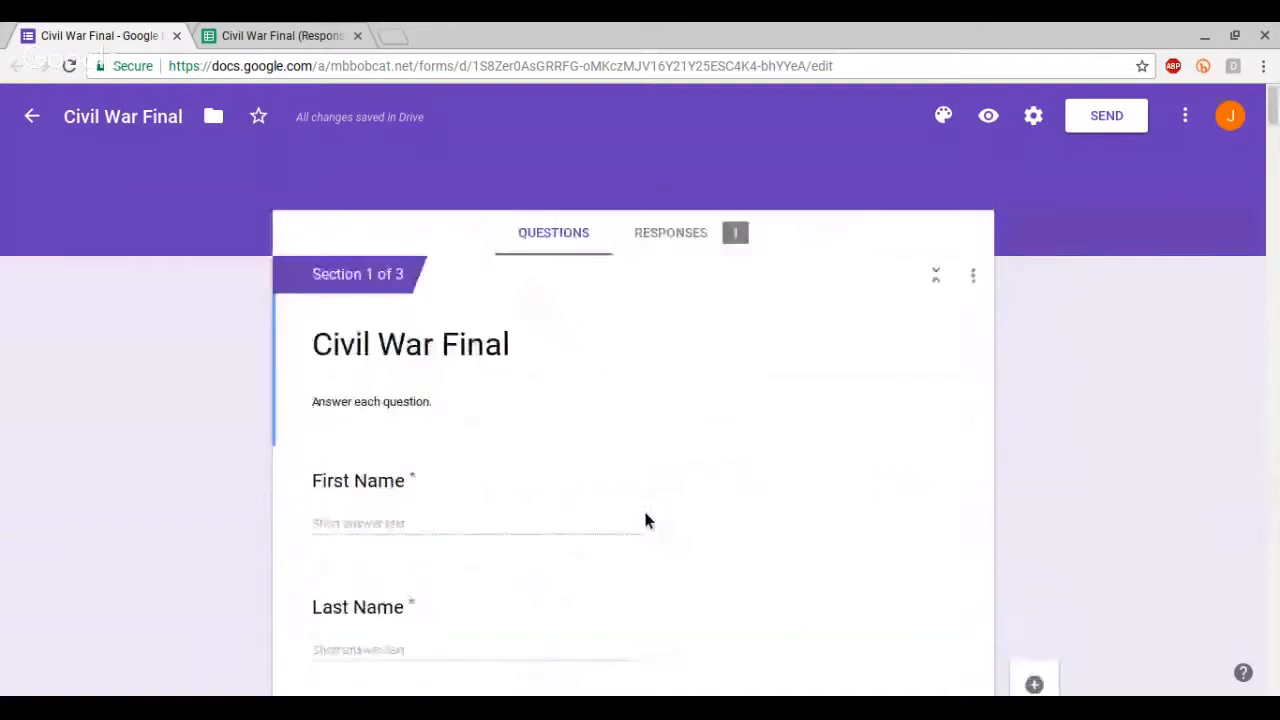
Step: Open the form's responses summary and look over the score insights
click(686, 236)
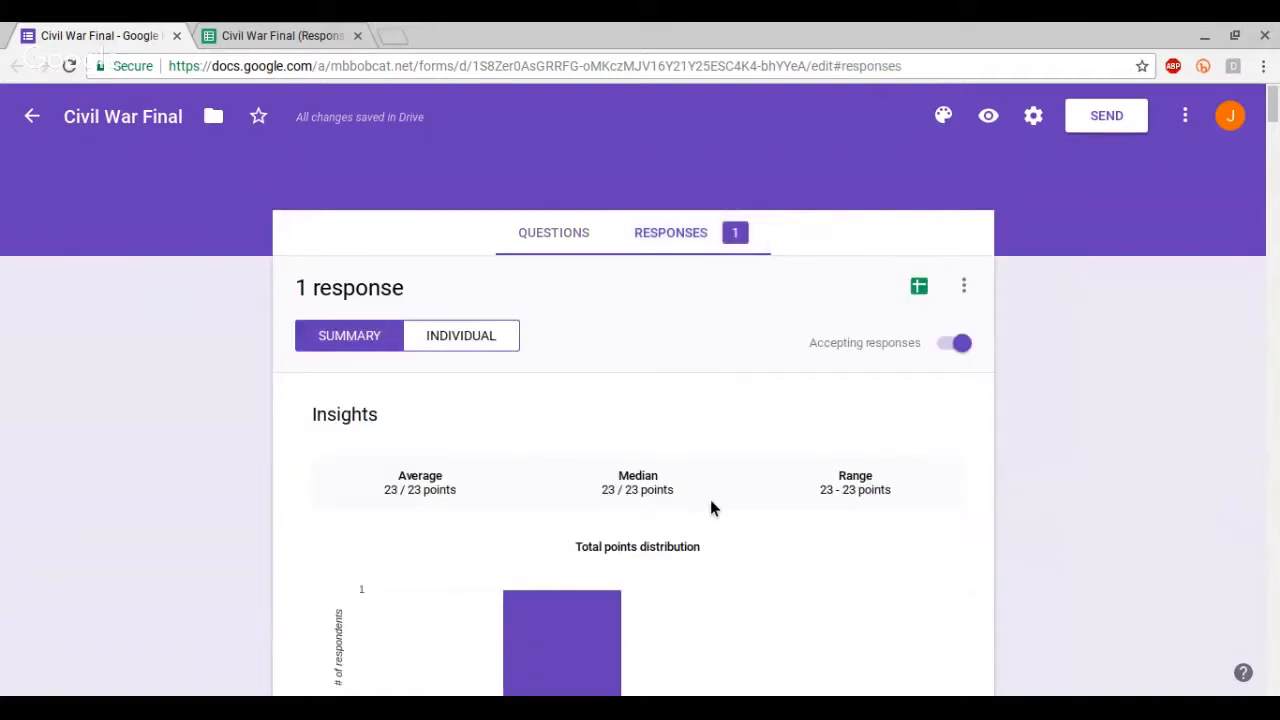
scroll(520, 270, down, 3)
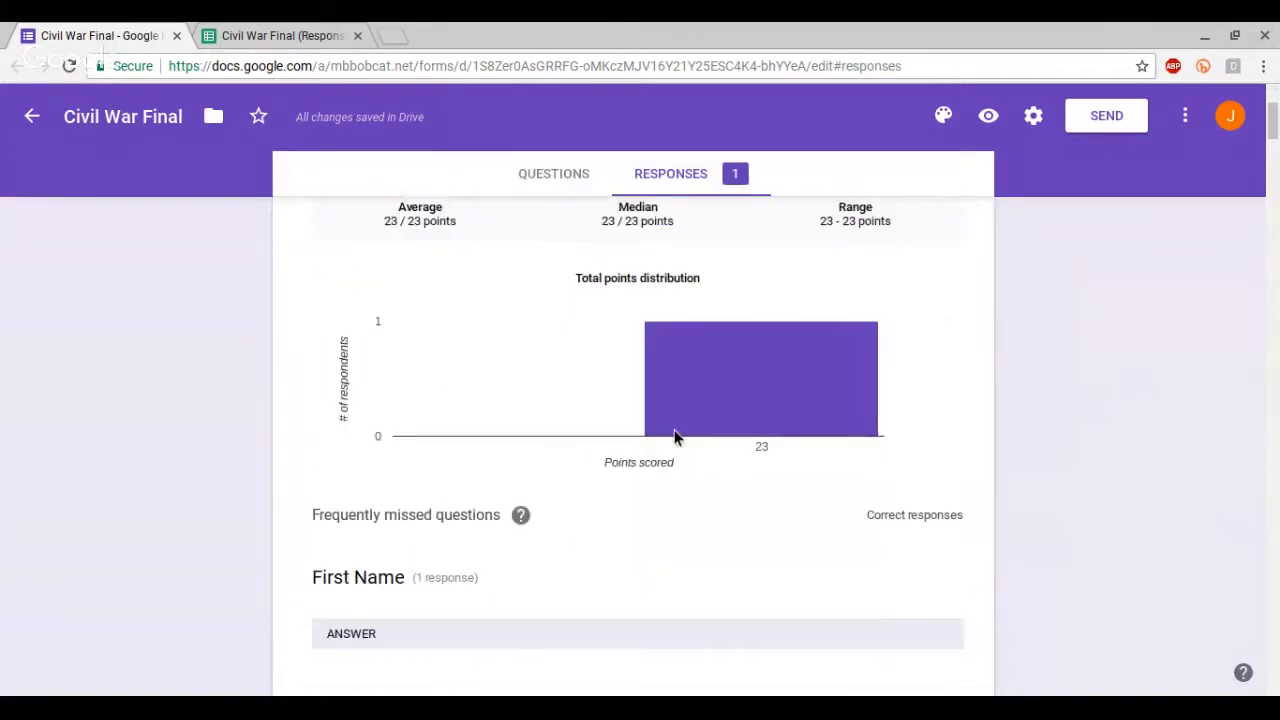
scroll(401, 585, down, 1)
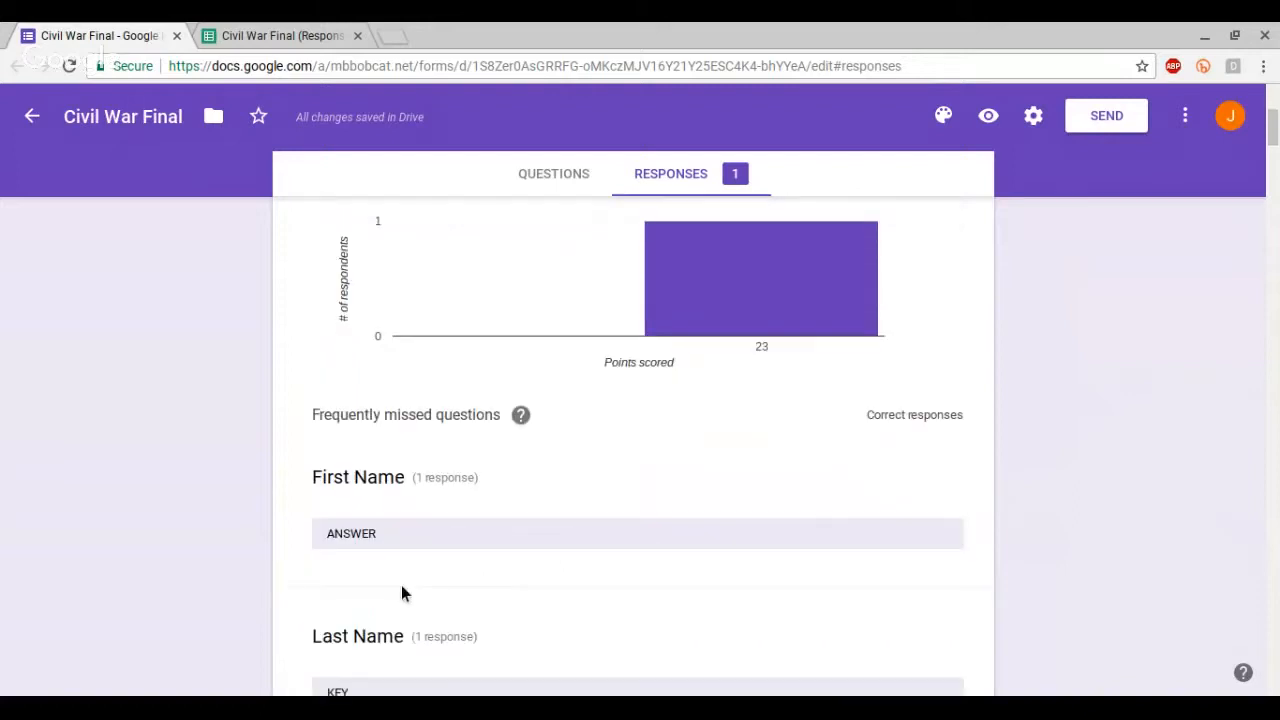
scroll(402, 575, up, 4)
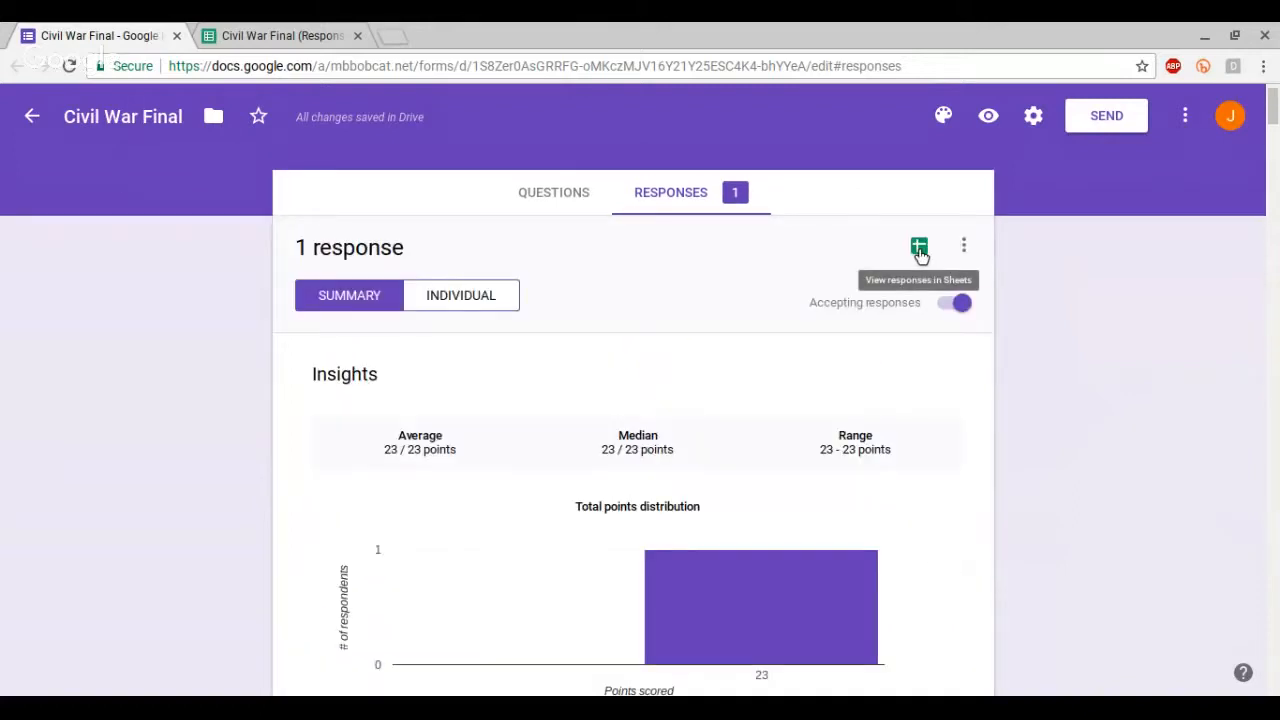
Step: Add a new sheet to the responses spreadsheet and enter =TRANSPOSE('Form Responses 1'!1:2) in its cell A1
click(315, 30)
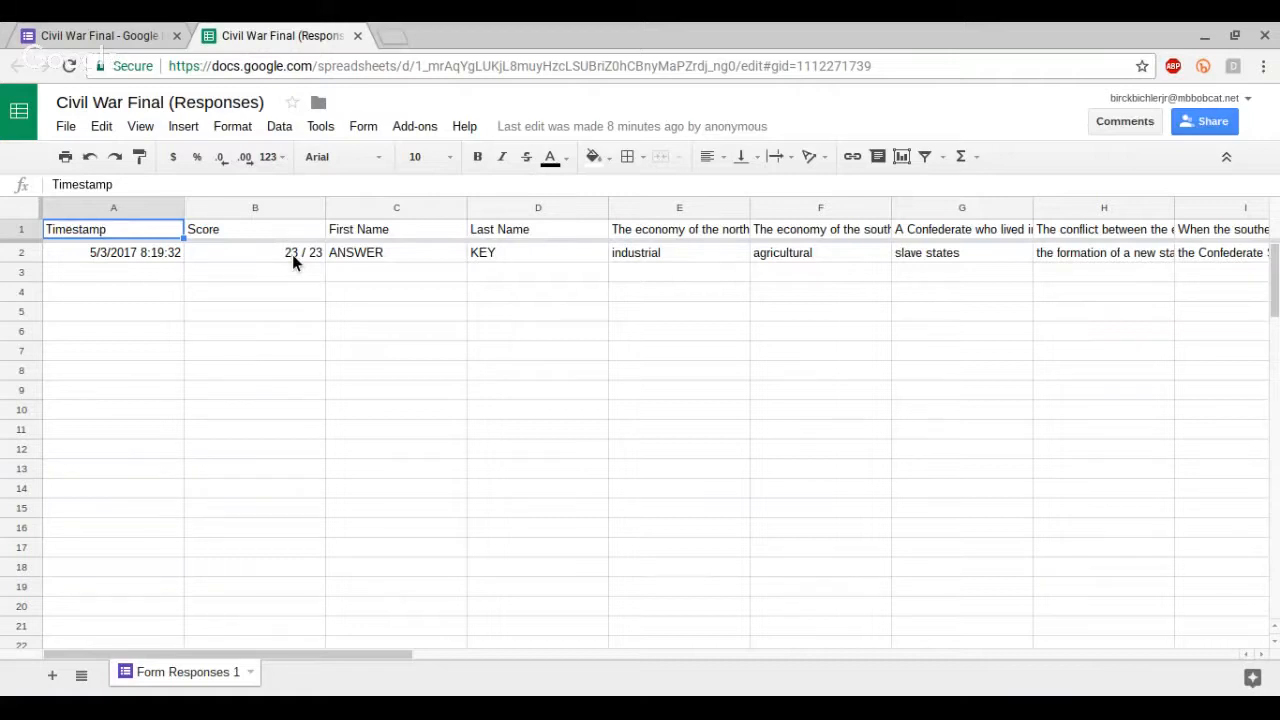
click(55, 678)
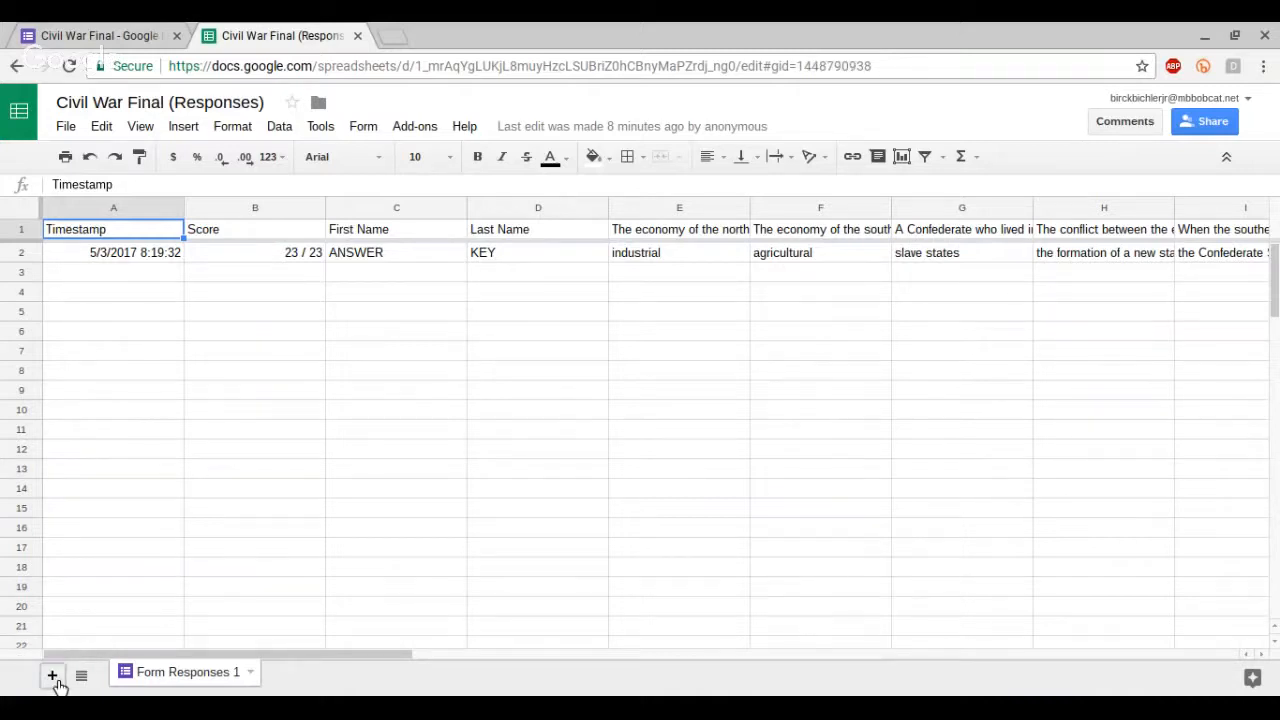
click(112, 232)
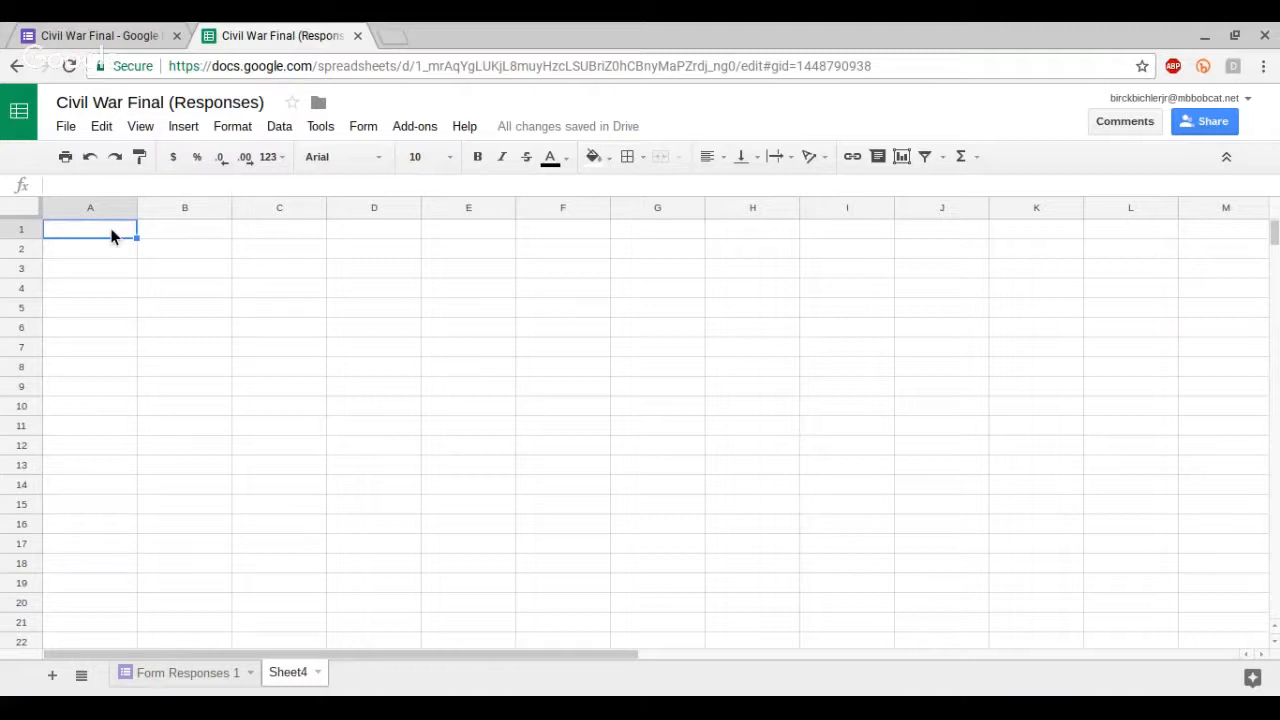
text(=tran)
key(Tab)
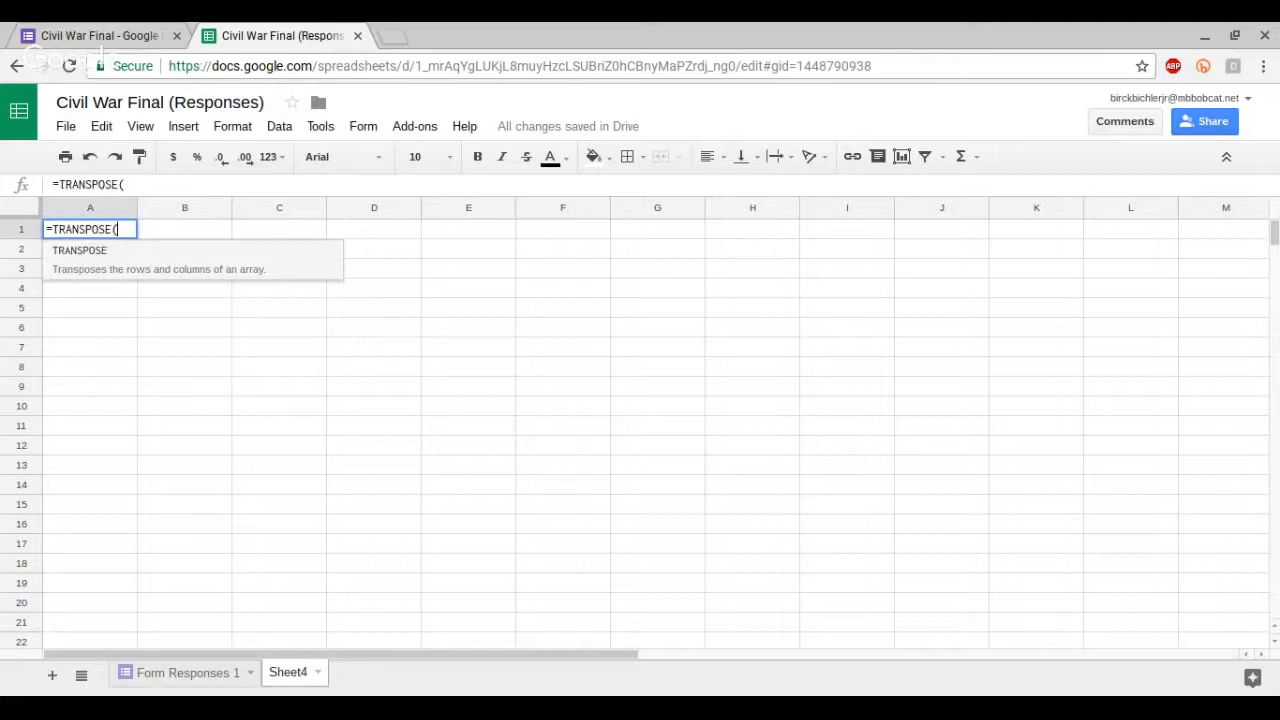
click(176, 678)
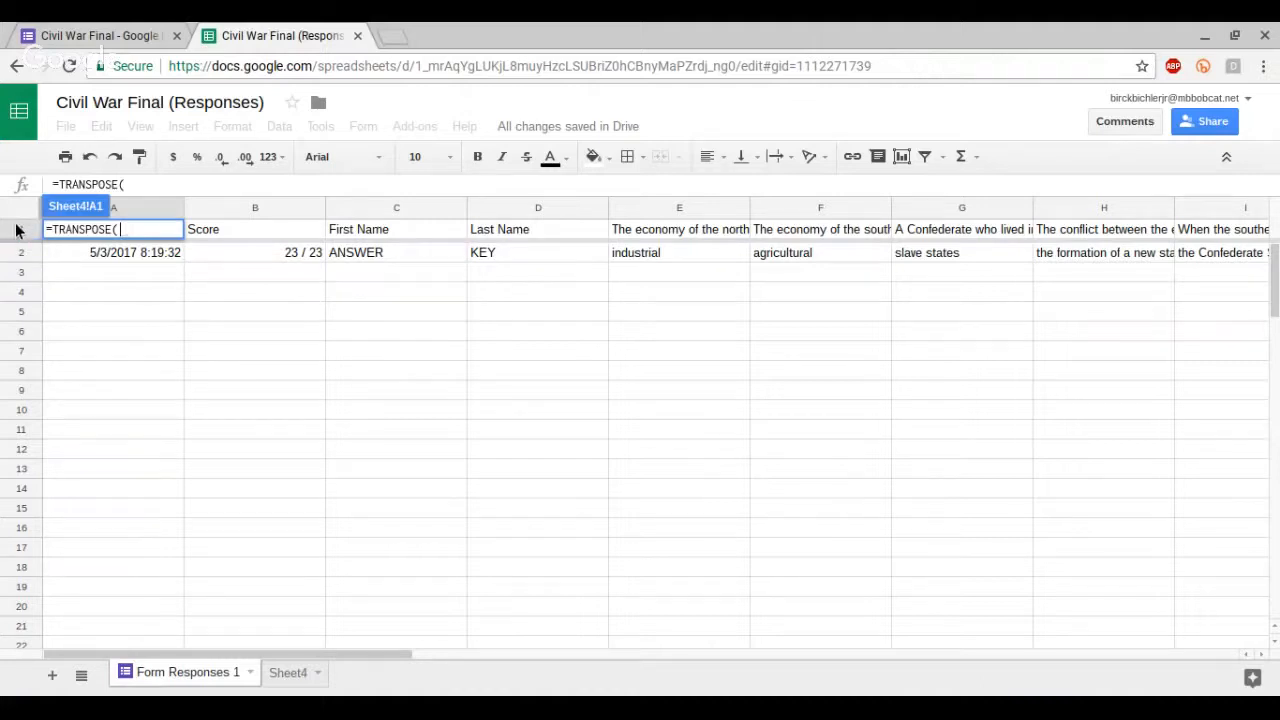
drag(20, 229, 15, 255)
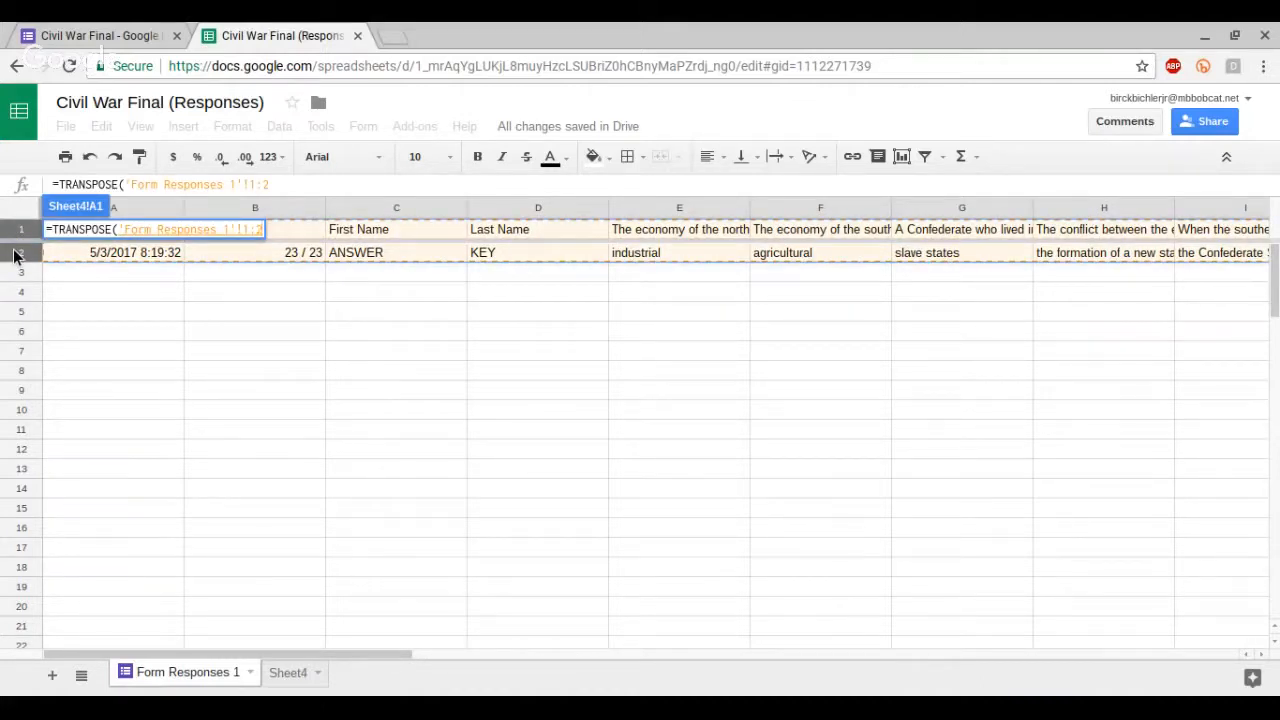
key(Return)
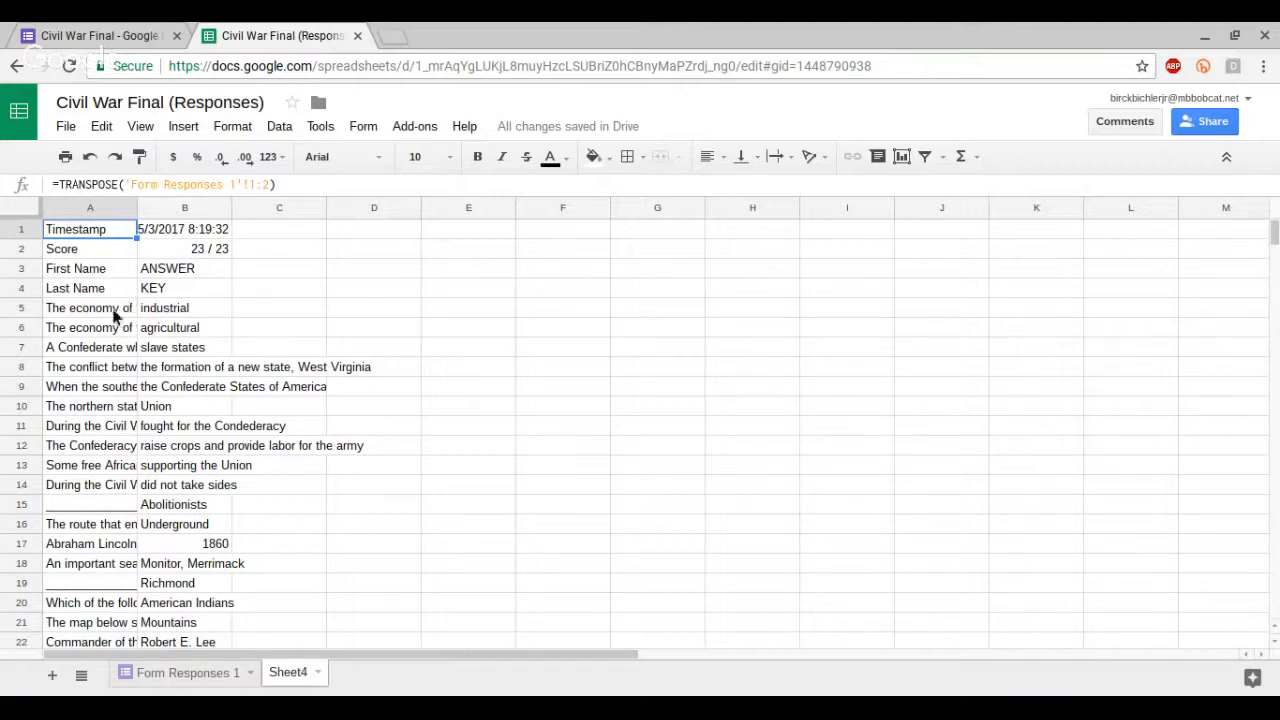
Step: Copy the transposed questions and answers in A5:B27
drag(72, 308, 217, 521)
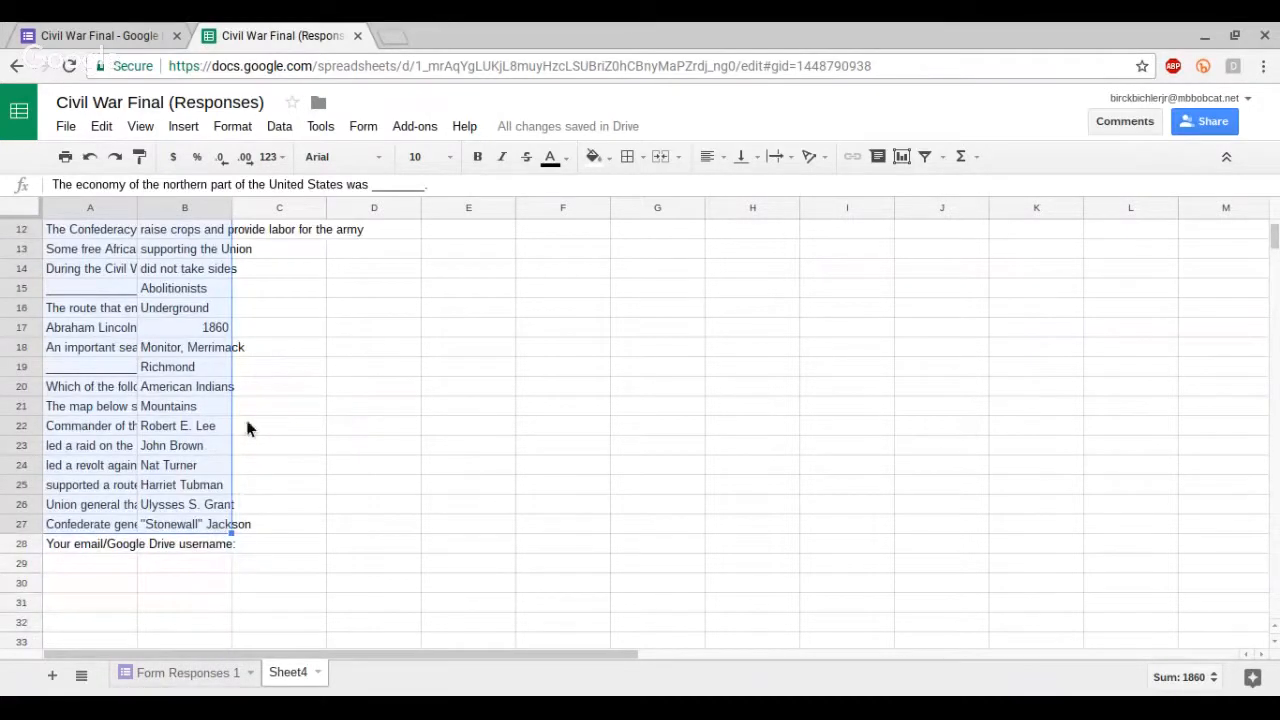
right_click(164, 400)
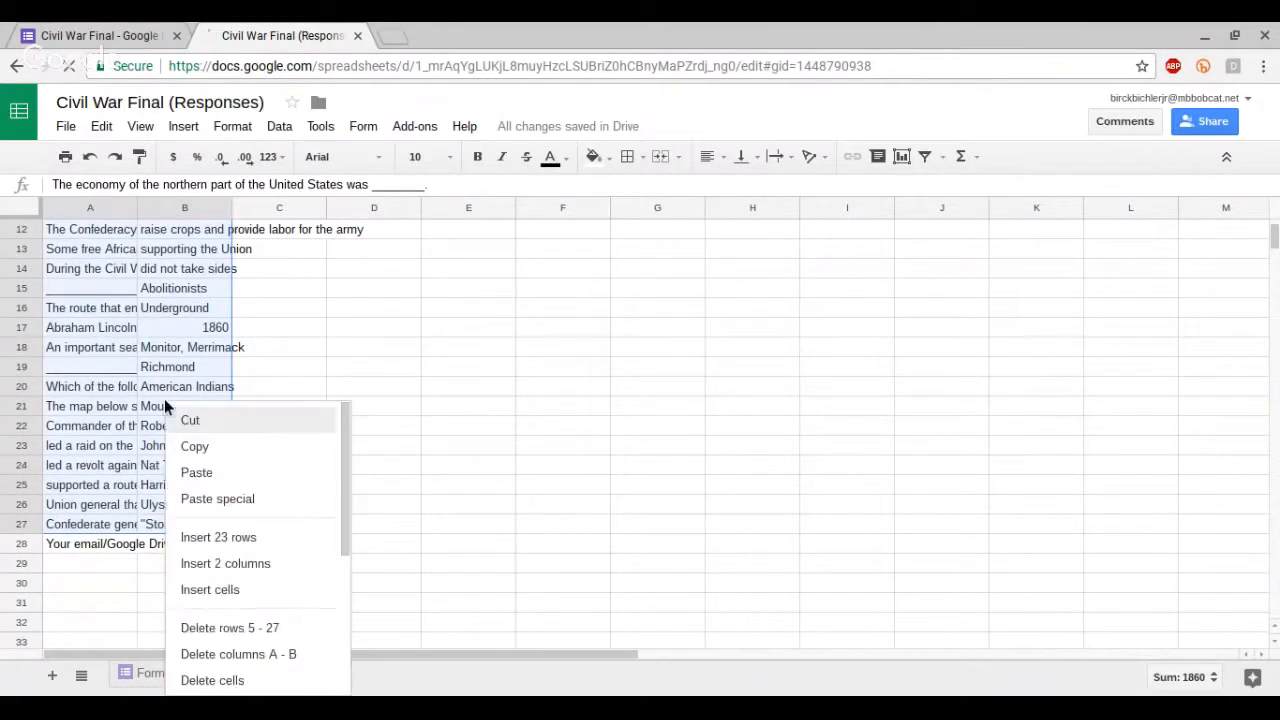
click(205, 450)
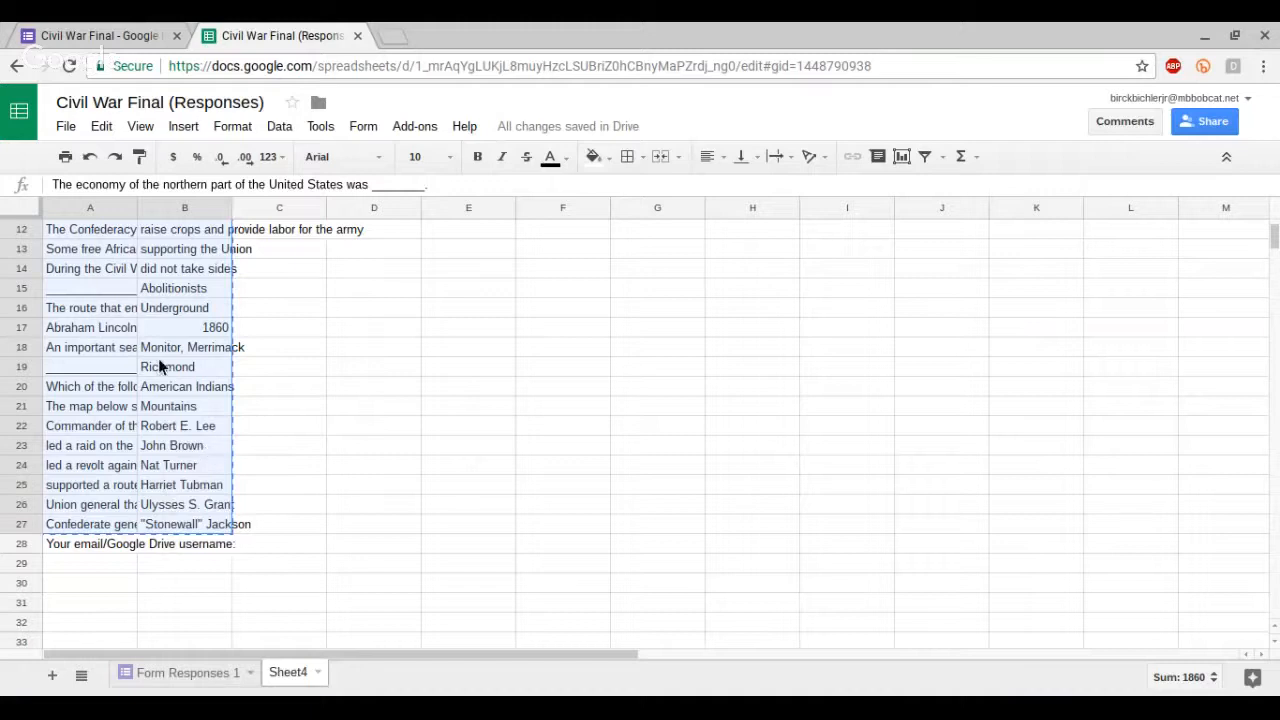
Step: Create a new blank document and paste the copied cells into it as a table
click(66, 128)
mouse_move(286, 198)
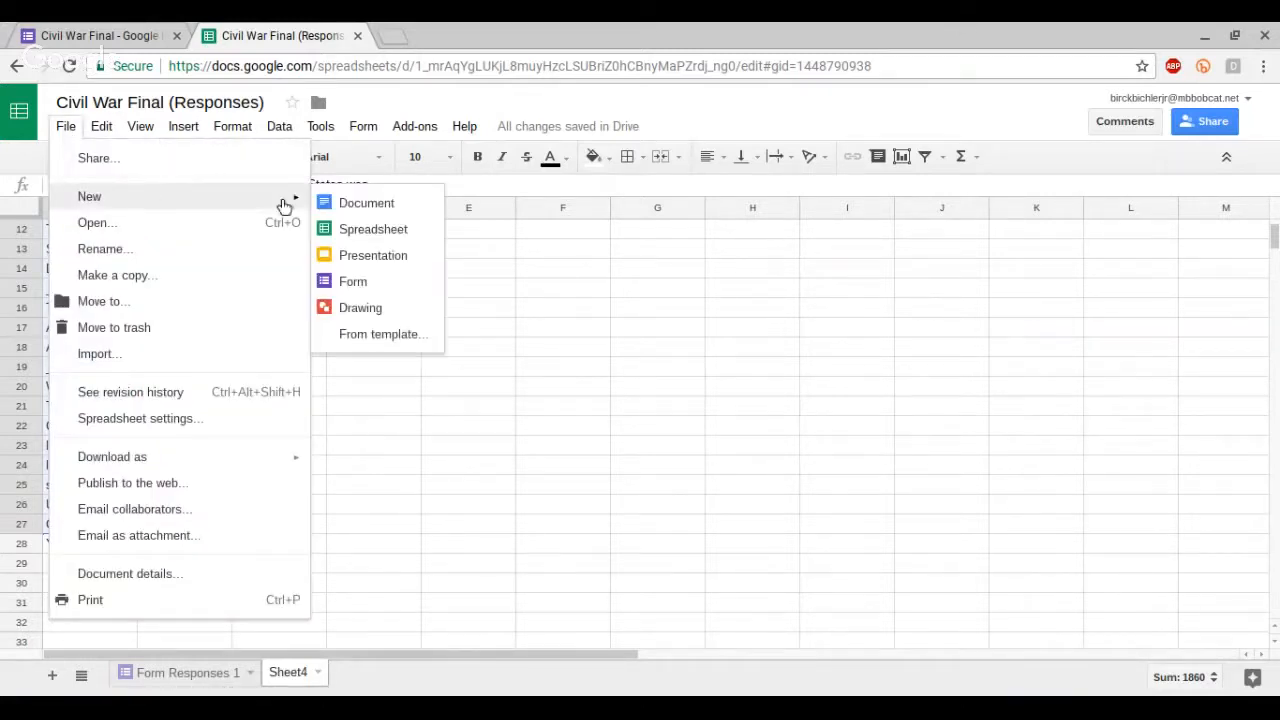
click(349, 201)
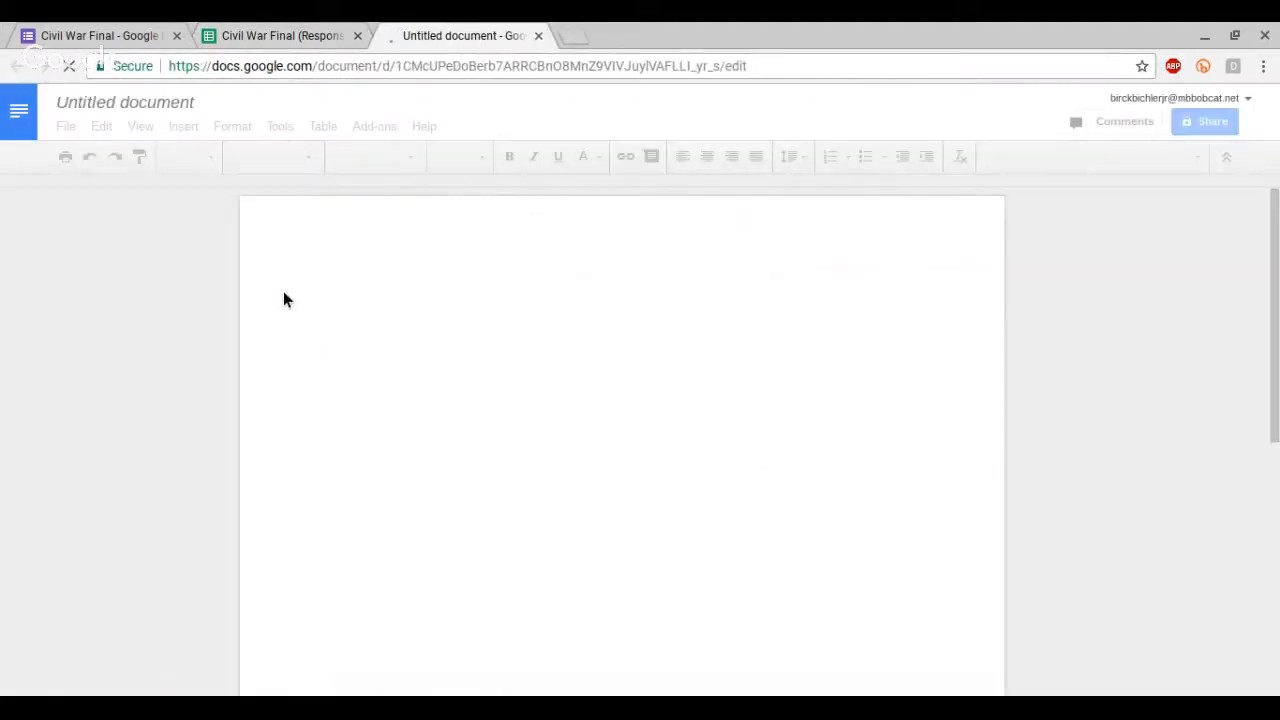
right_click(340, 291)
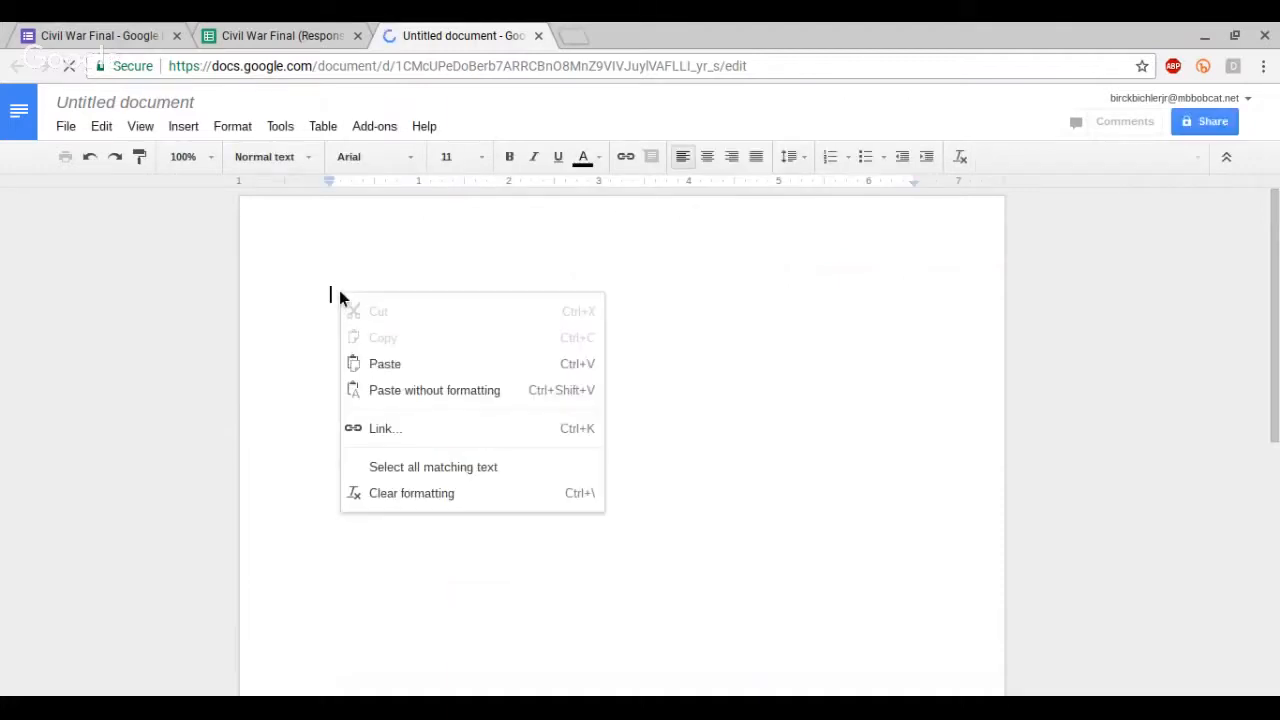
click(396, 370)
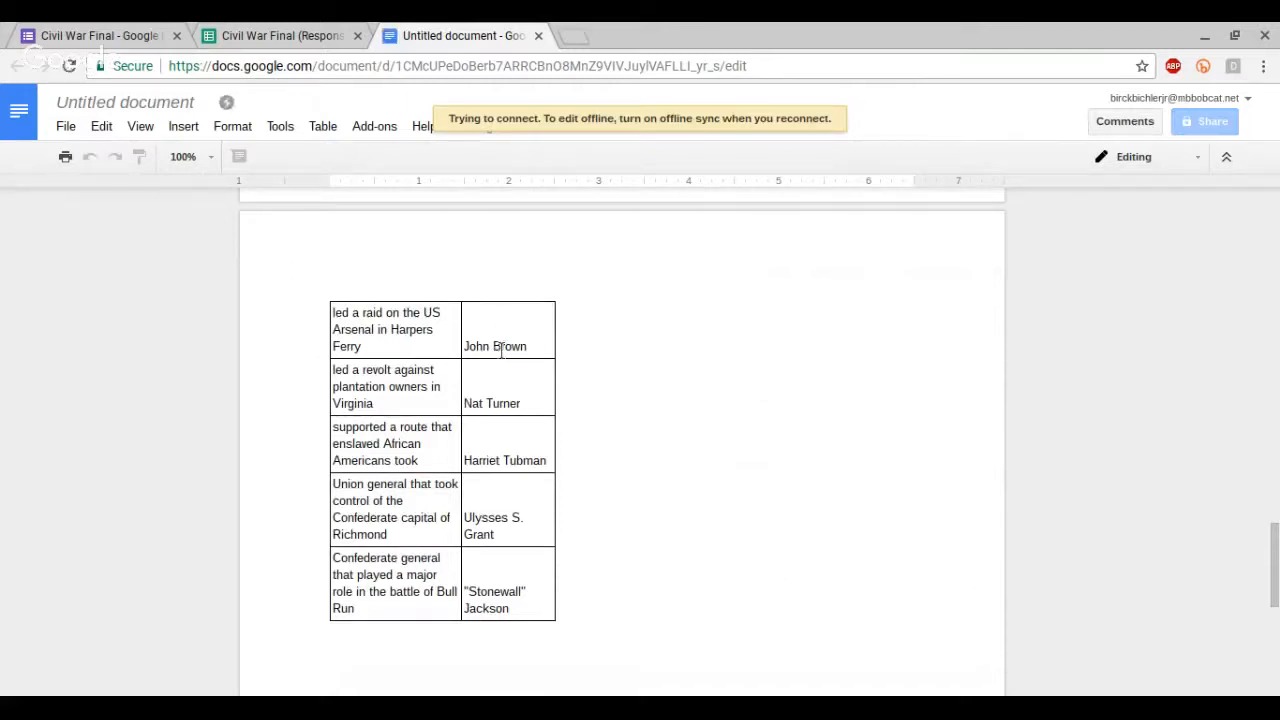
Step: Add a column to the right of the answers and a row above the first question in the pasted table
scroll(474, 303, up, 3)
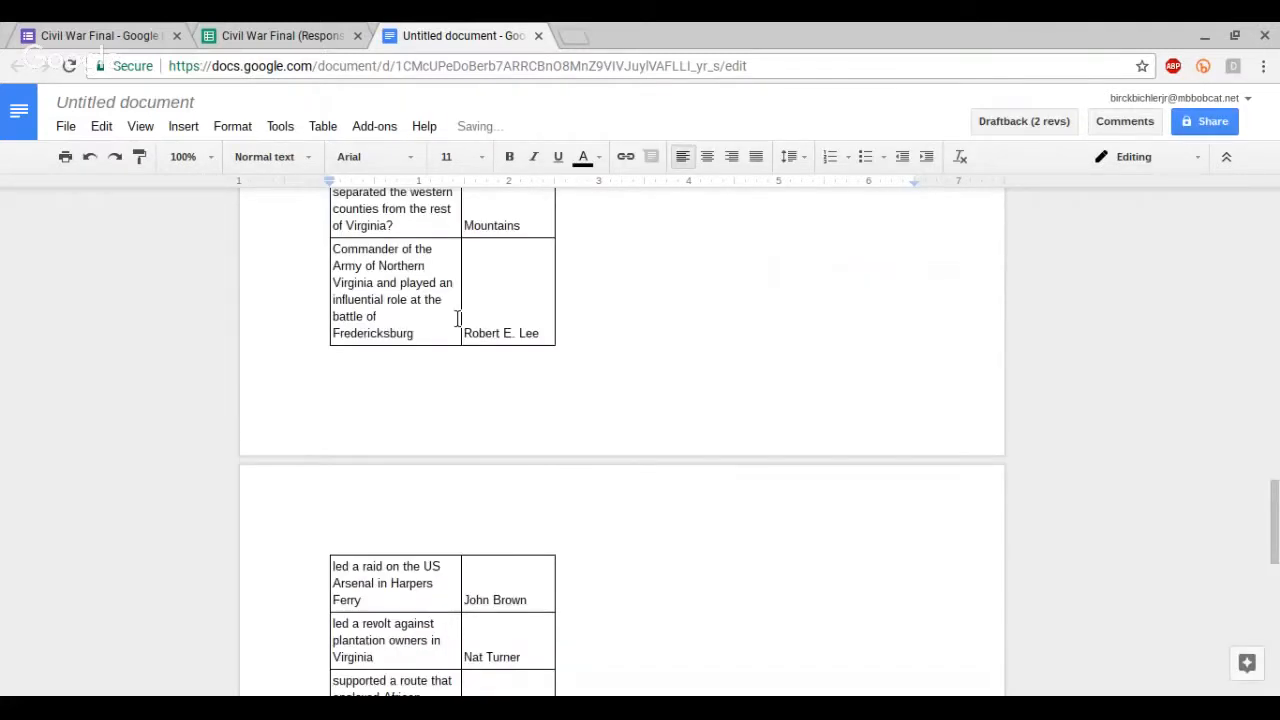
scroll(457, 318, up, 3)
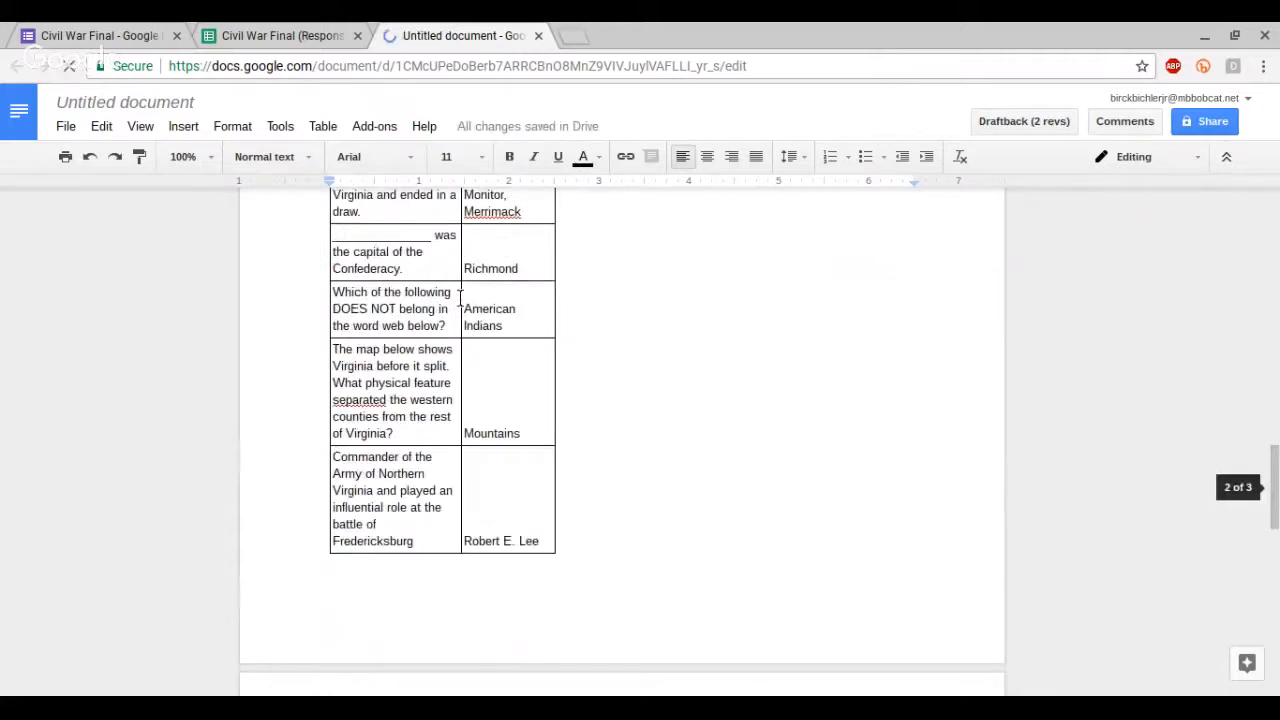
scroll(328, 229, up, 1)
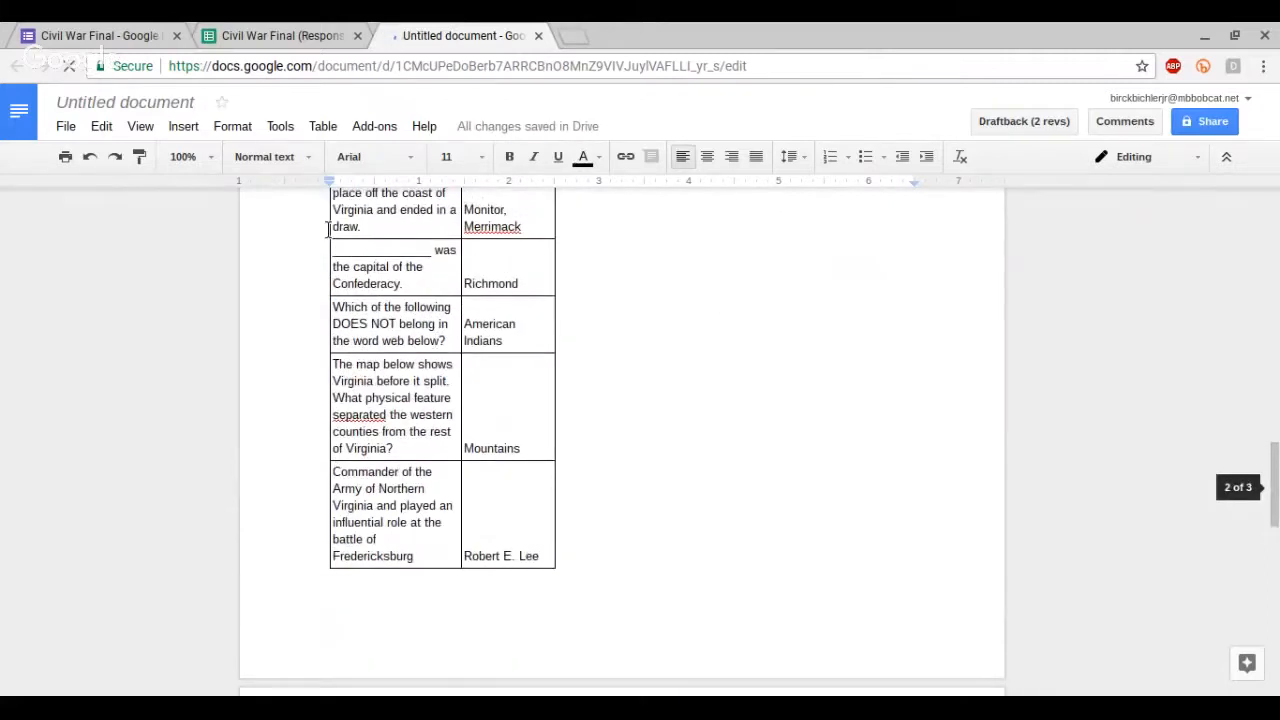
scroll(381, 357, up, 3)
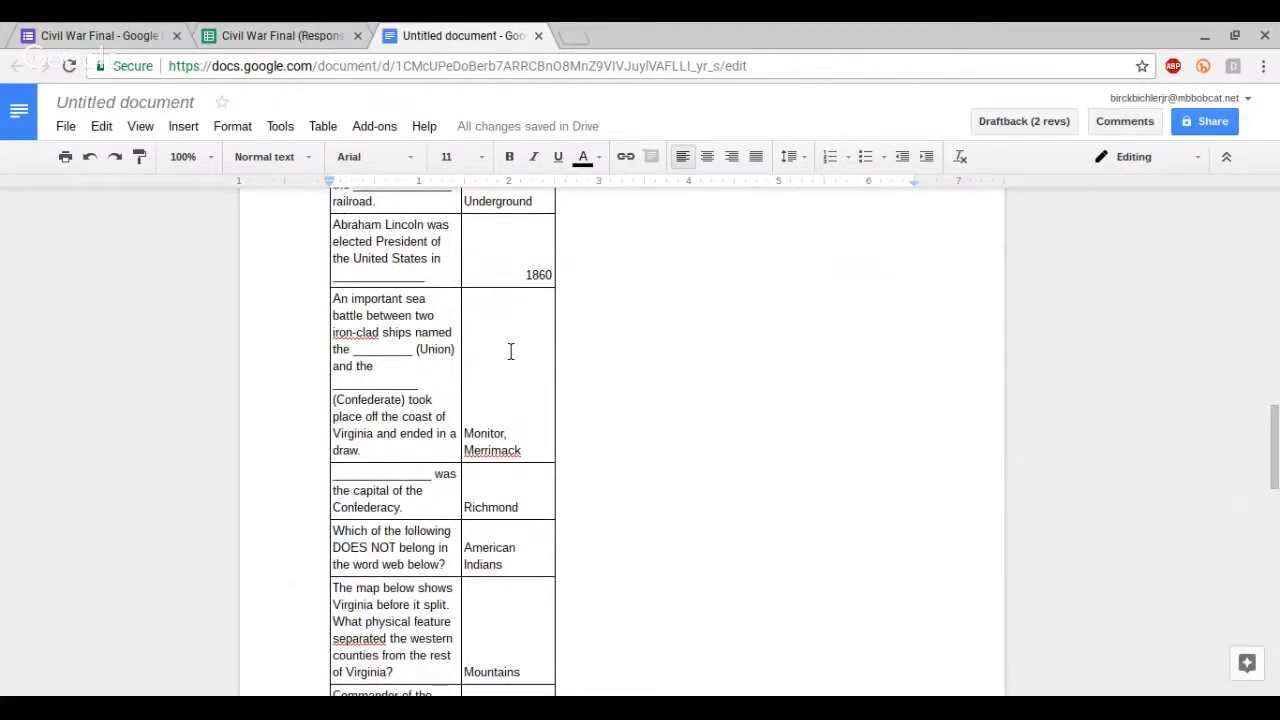
scroll(505, 360, up, 5)
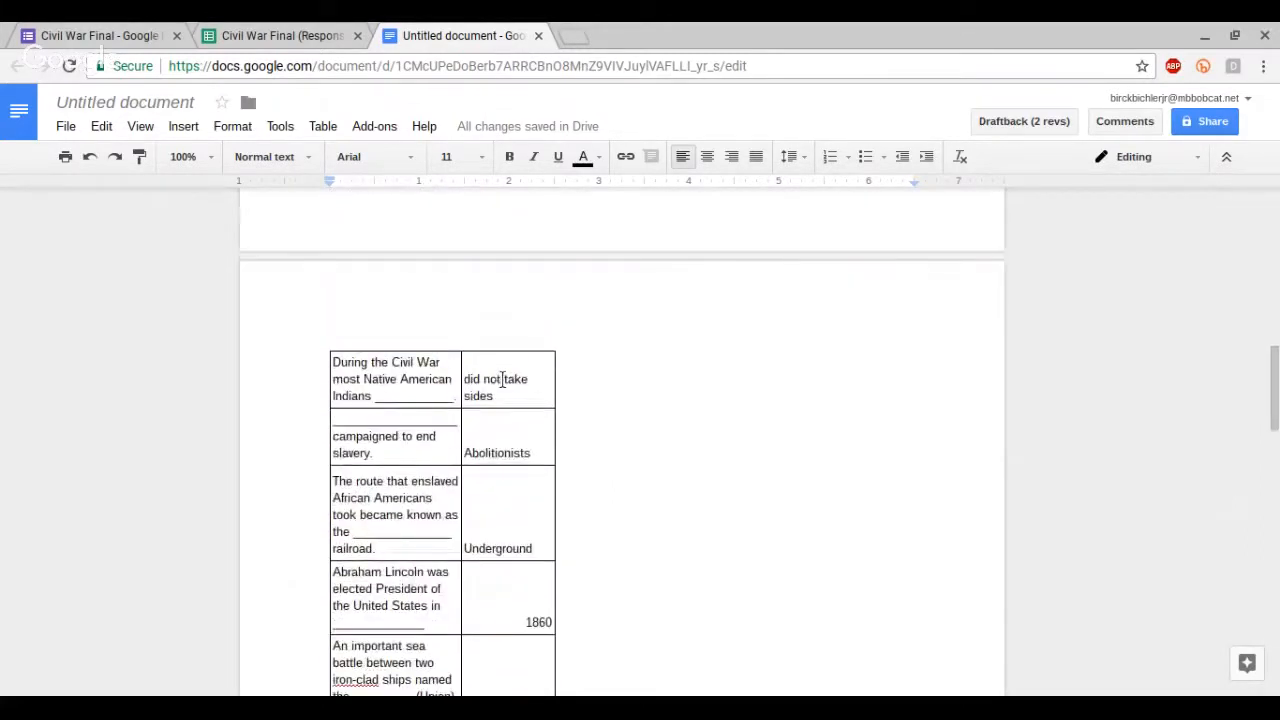
scroll(505, 370, up, 10)
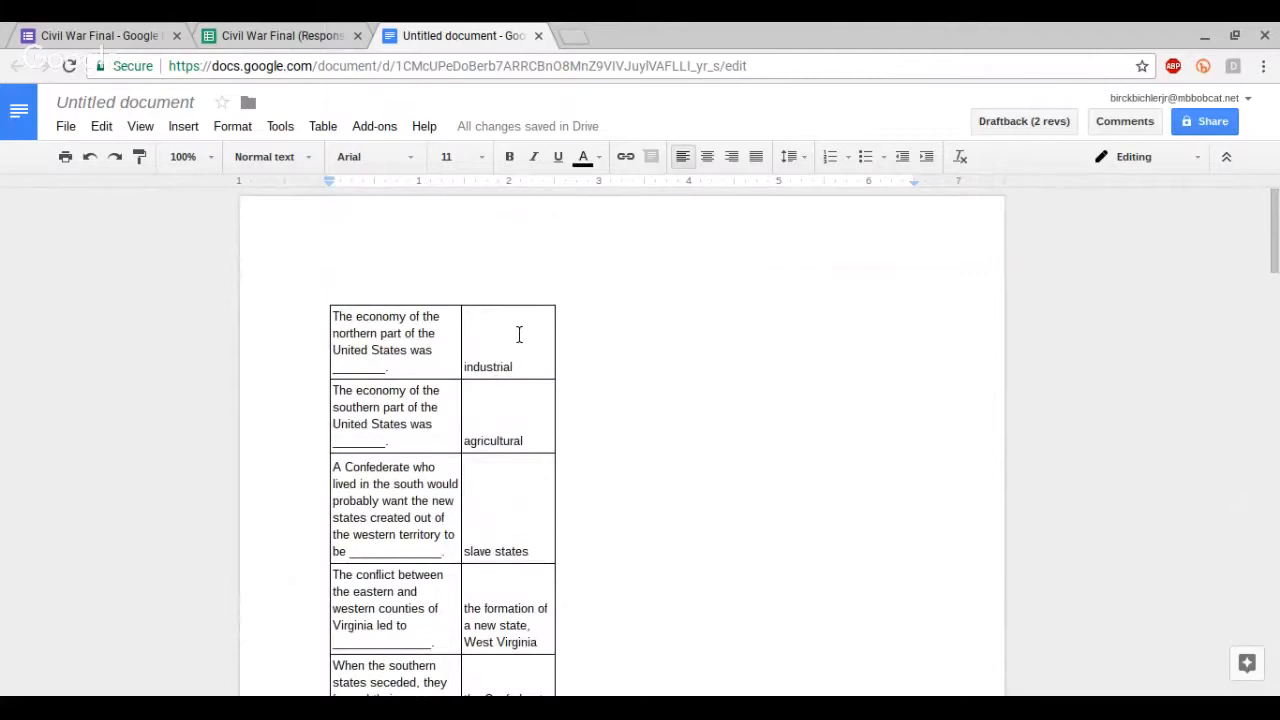
click(519, 334)
right_click(520, 336)
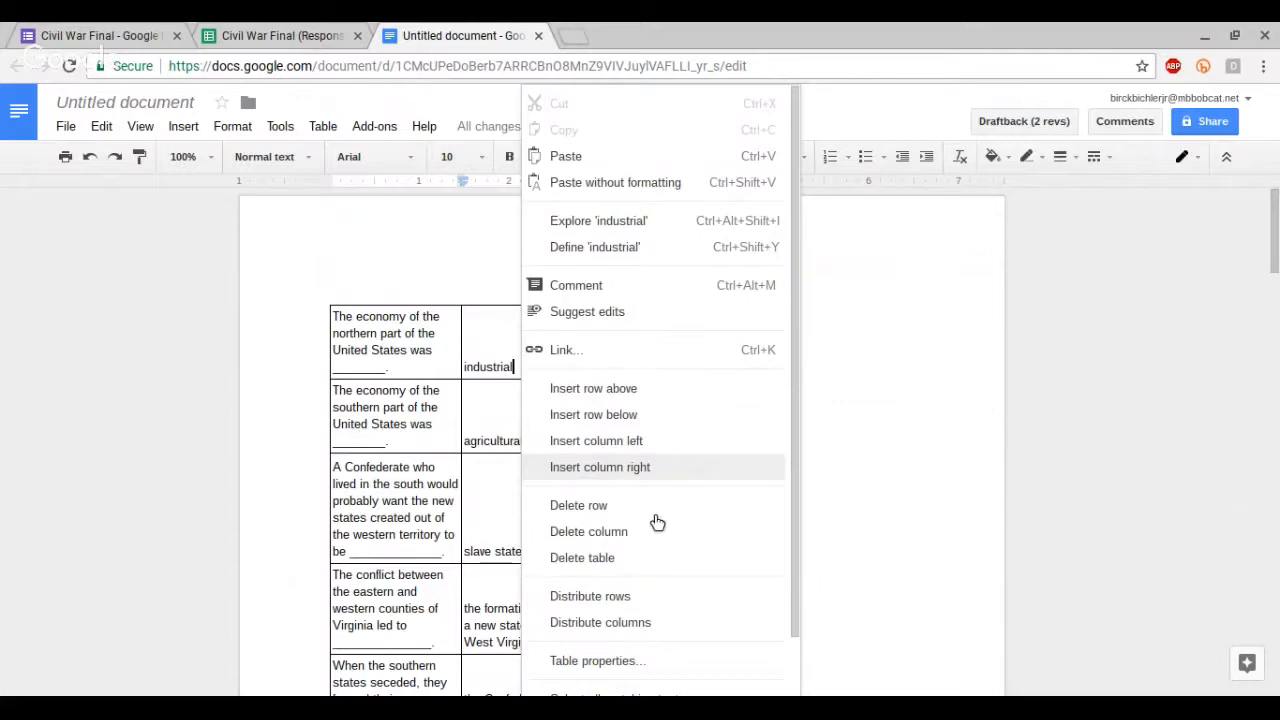
click(566, 468)
right_click(522, 341)
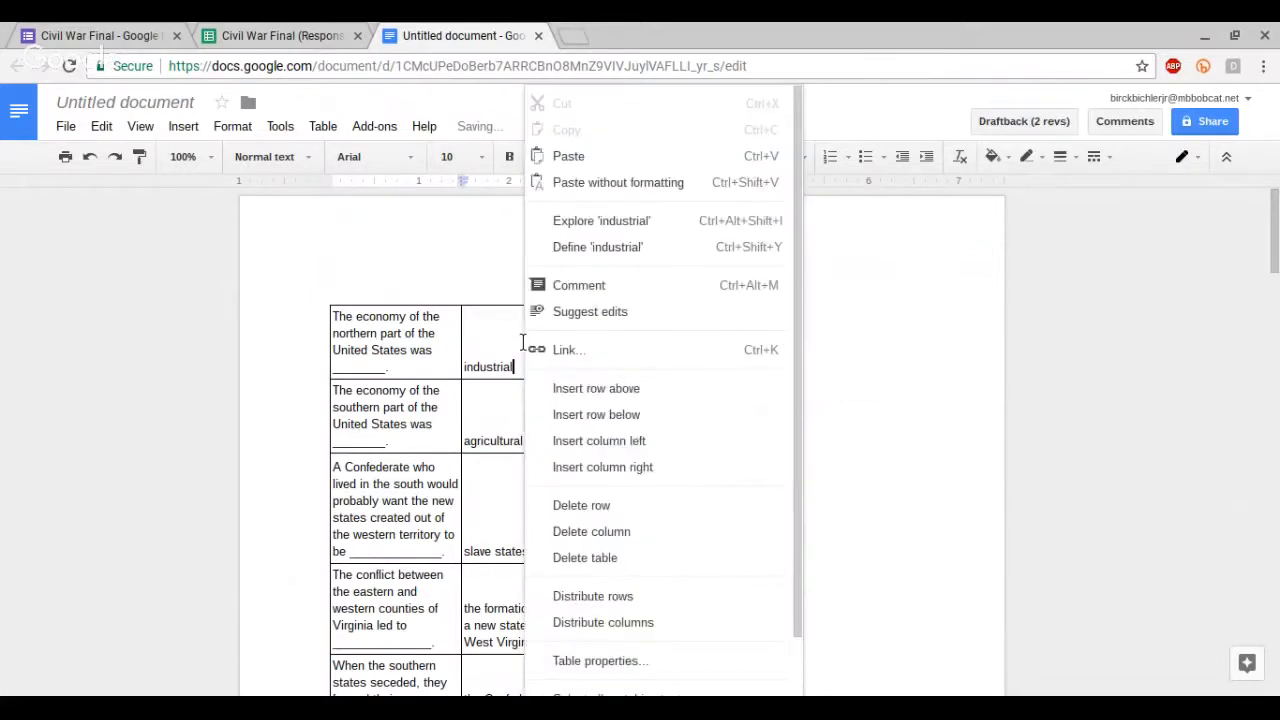
click(640, 393)
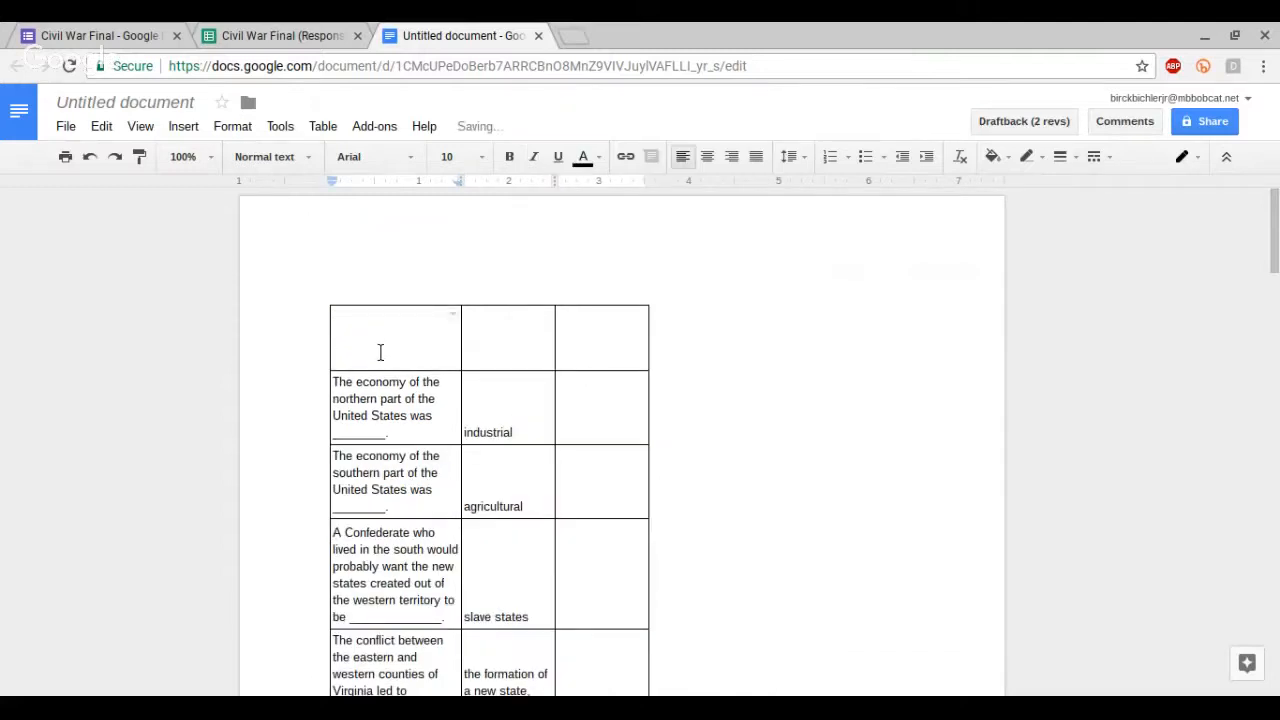
Step: Fill the new header row with Question, Correct Answer and Your Response, and make it bold
text(Question)
key(Tab)
text(Correct Answer)
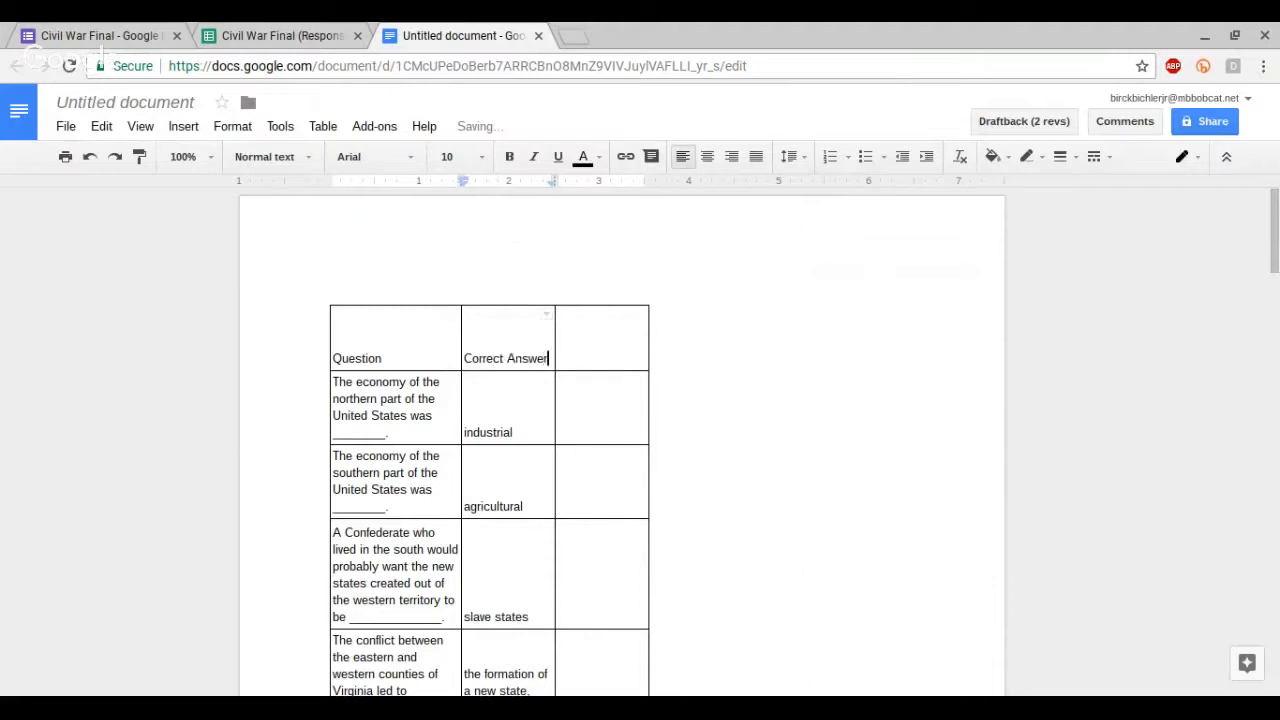
key(Tab)
text(Your Response)
drag(336, 356, 602, 356)
click(509, 157)
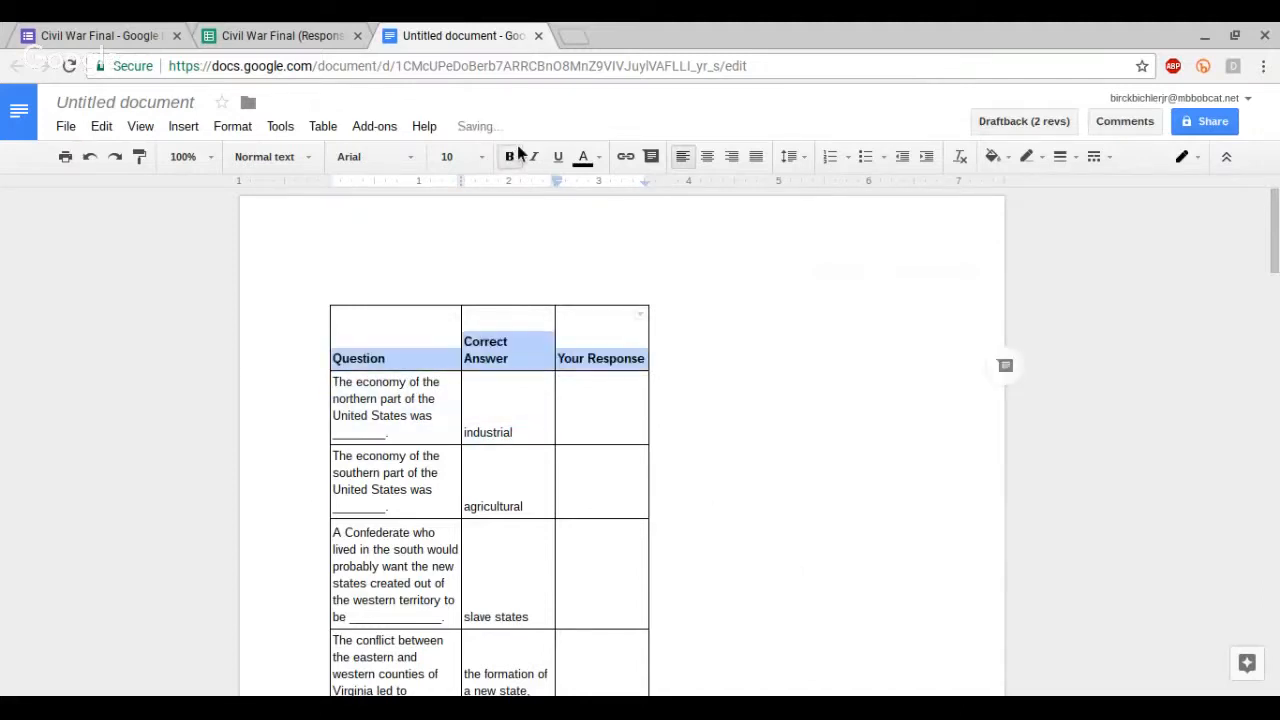
Step: Widen the table's last column out to the right page margin
click(410, 416)
click(568, 412)
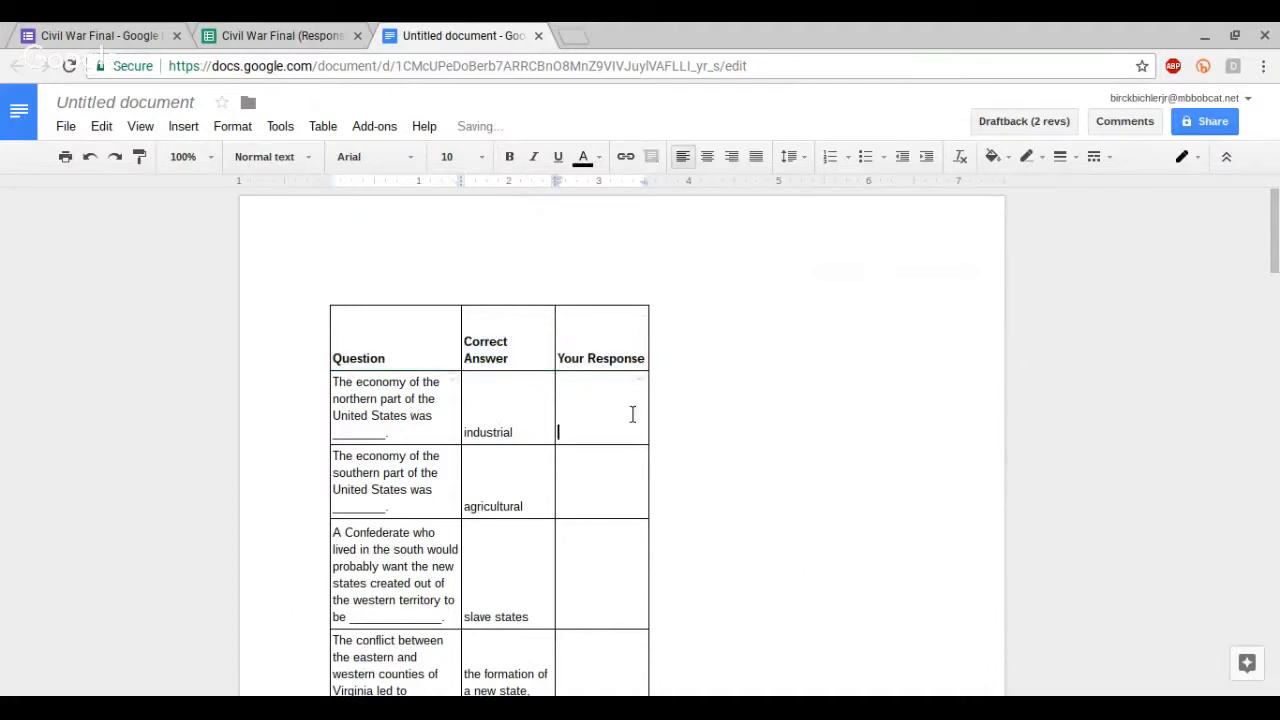
drag(648, 404, 919, 431)
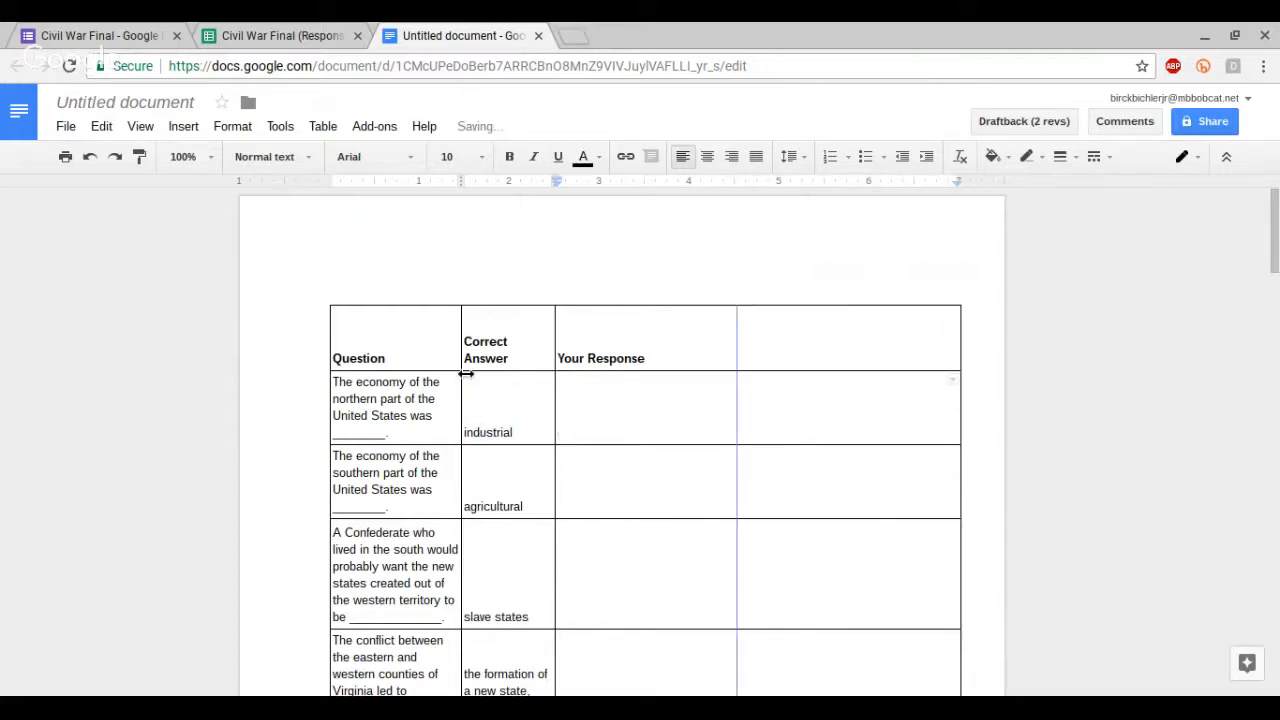
Step: Distribute the table's columns evenly and reduce the heights of the first two question rows
drag(434, 346, 765, 397)
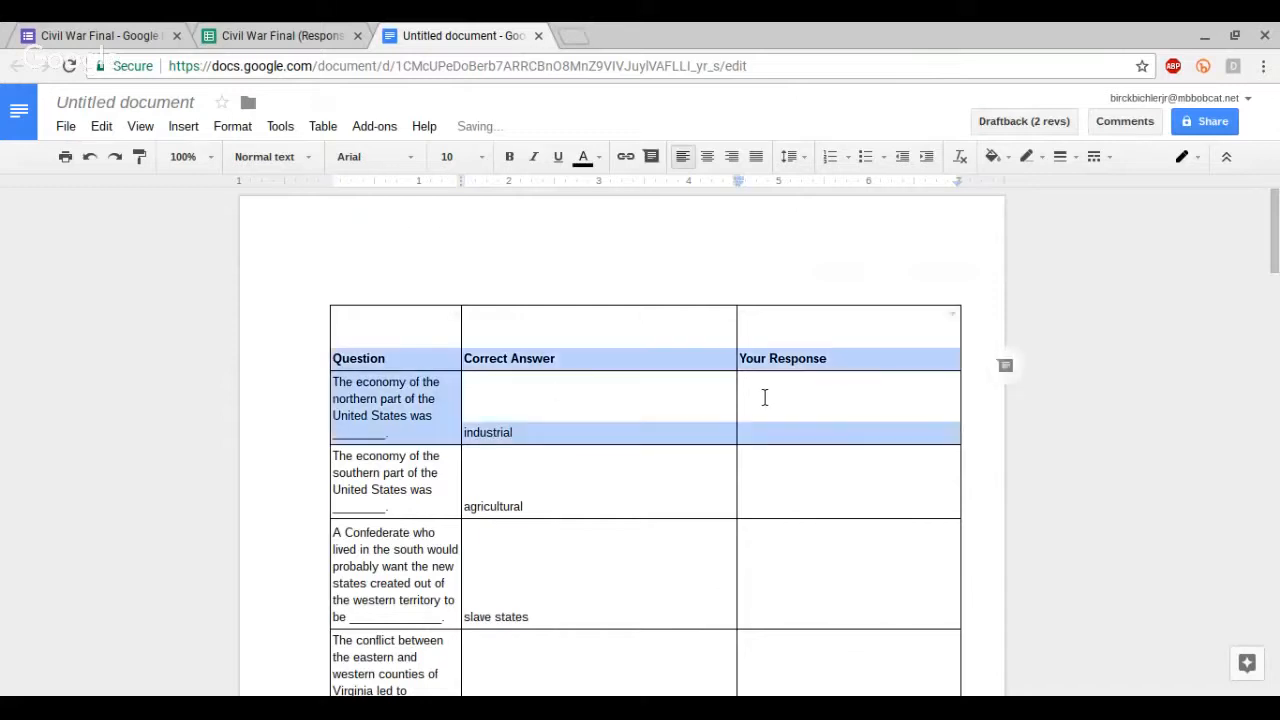
right_click(825, 391)
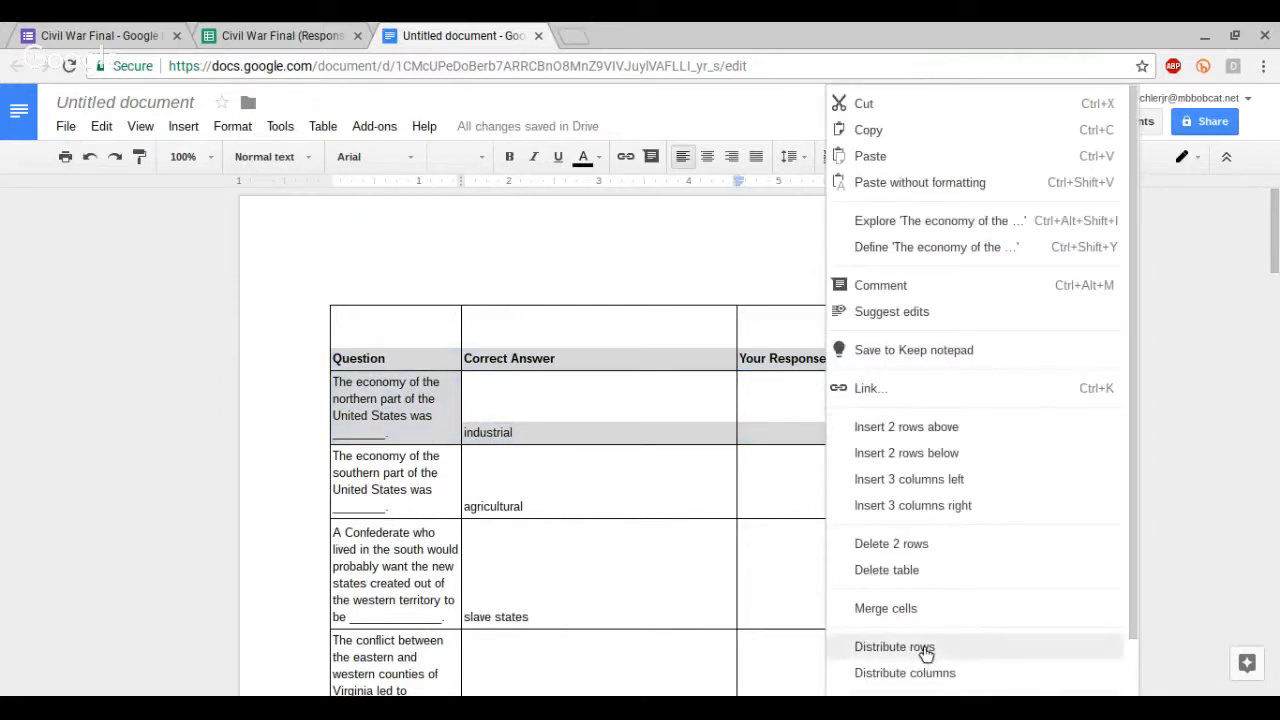
click(922, 650)
right_click(603, 414)
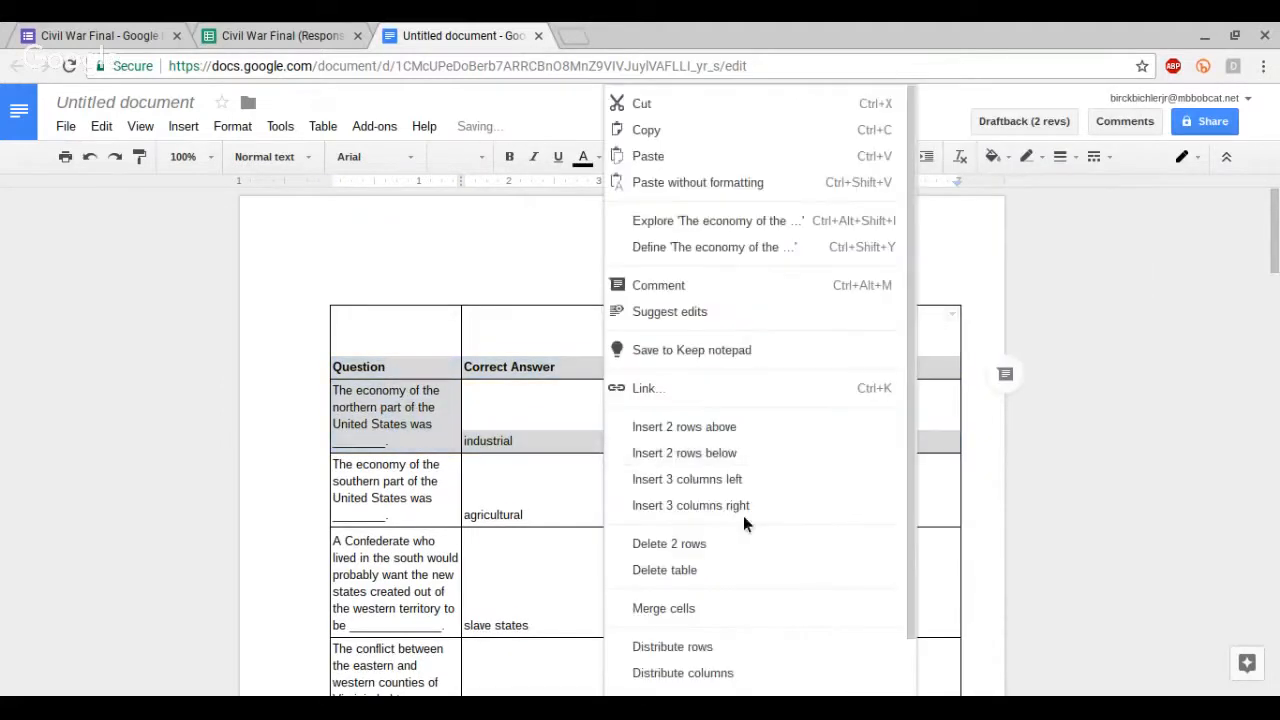
click(727, 676)
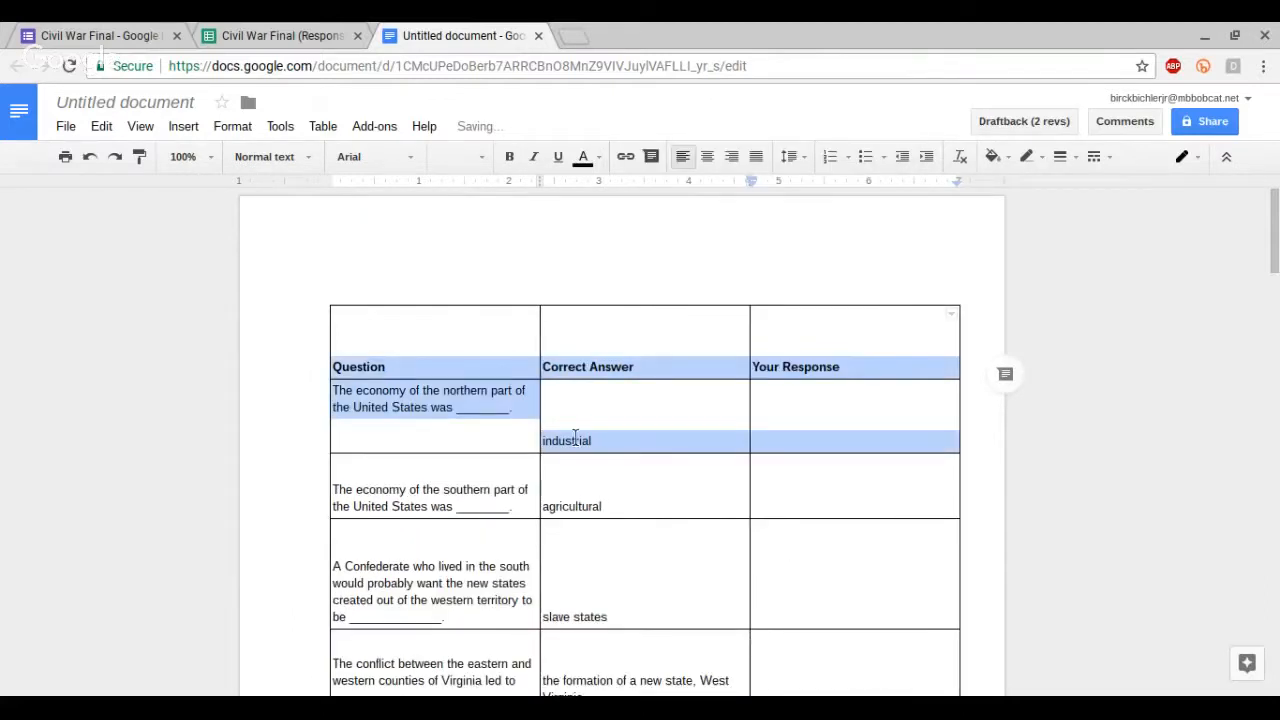
drag(390, 451, 390, 420)
drag(423, 488, 430, 445)
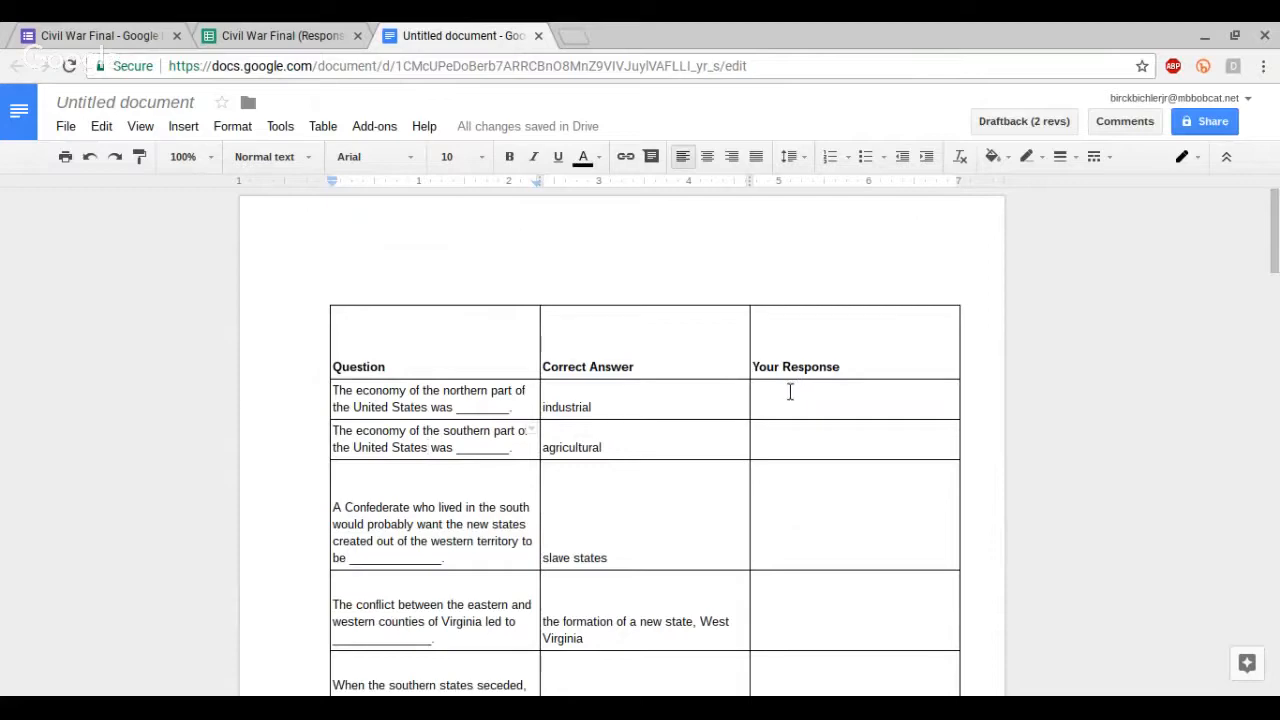
Step: Copy the question cells A5:A27 on Sheet4 of the responses spreadsheet
click(268, 32)
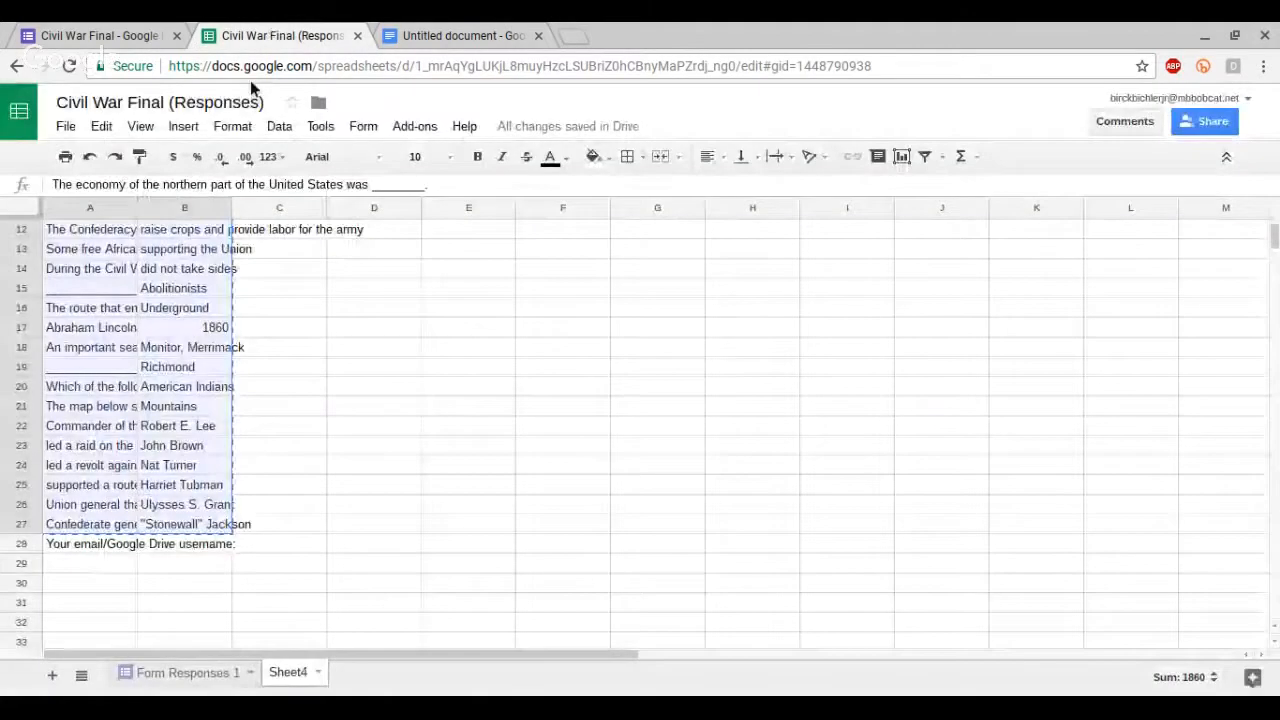
scroll(136, 370, up, 1)
scroll(135, 366, up, 2)
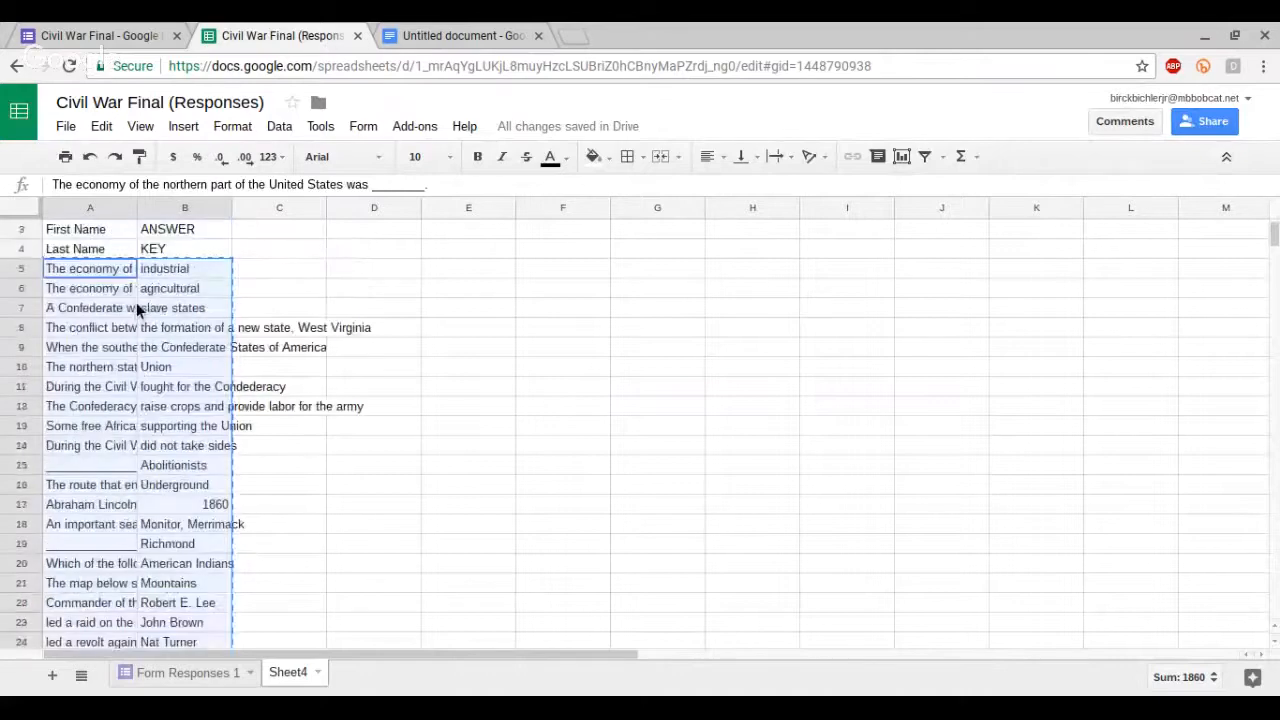
click(104, 275)
key(Escape)
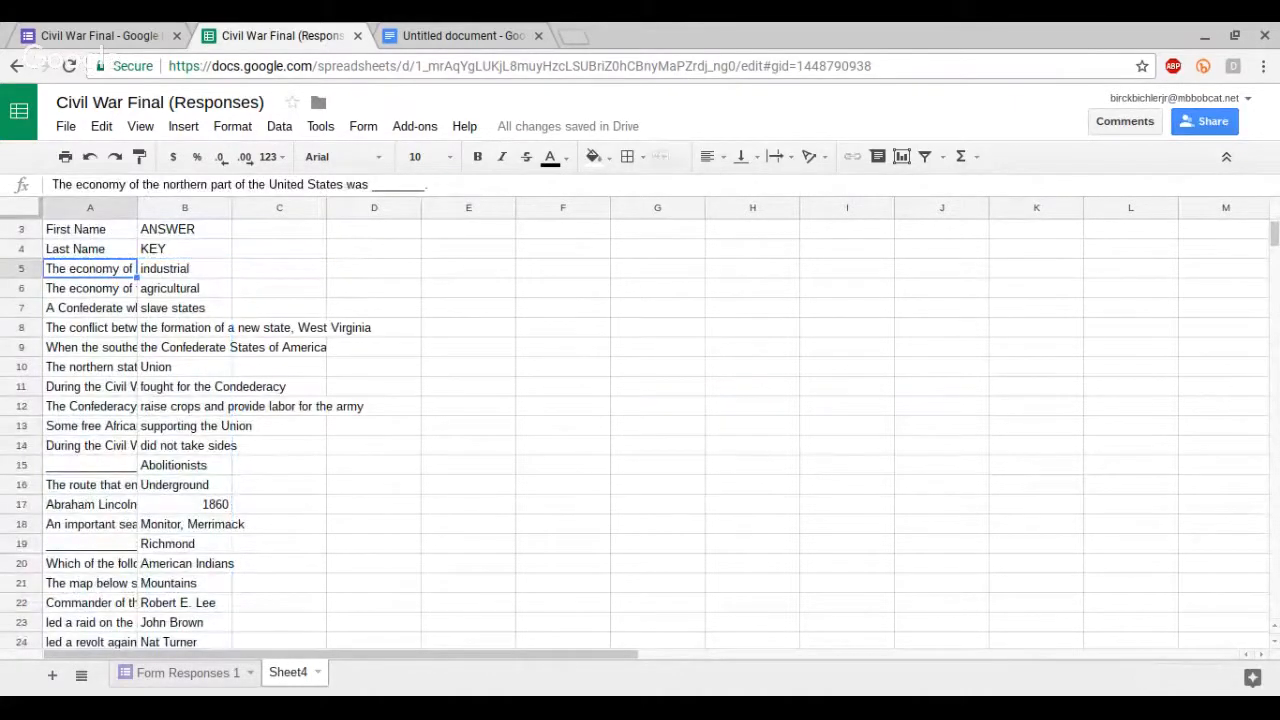
click(150, 272)
click(100, 252)
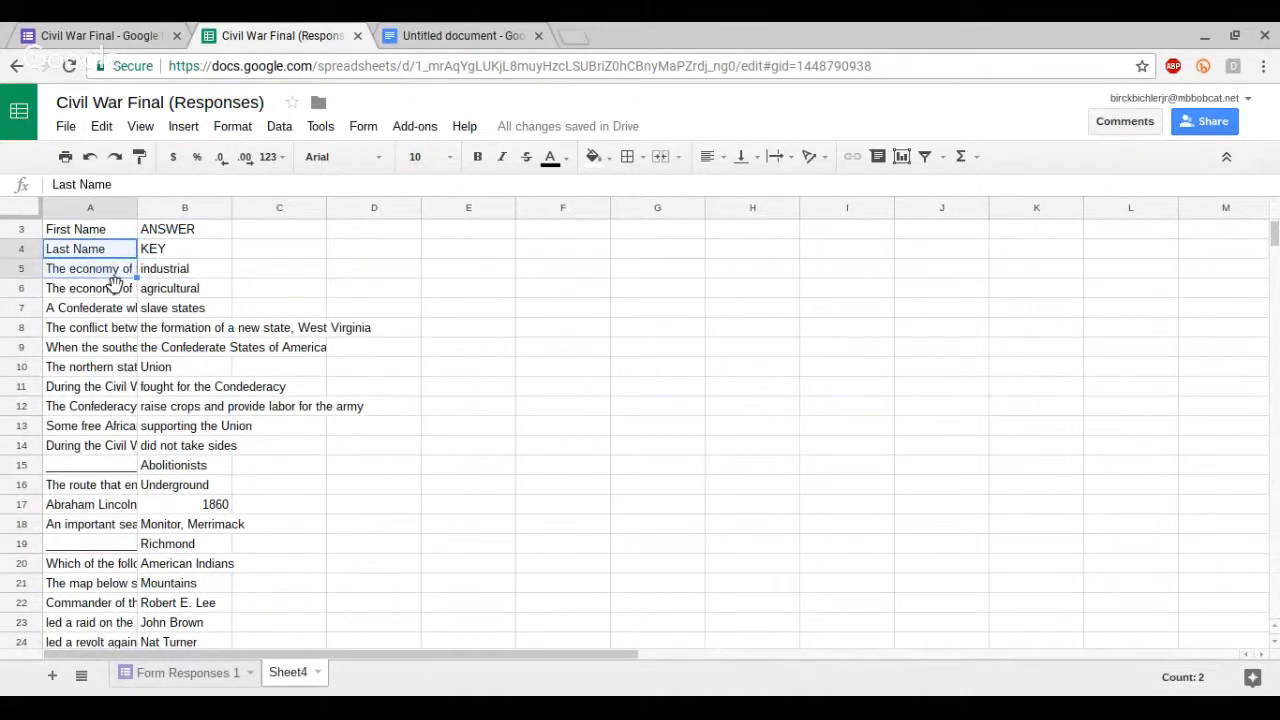
click(97, 272)
drag(97, 272, 93, 604)
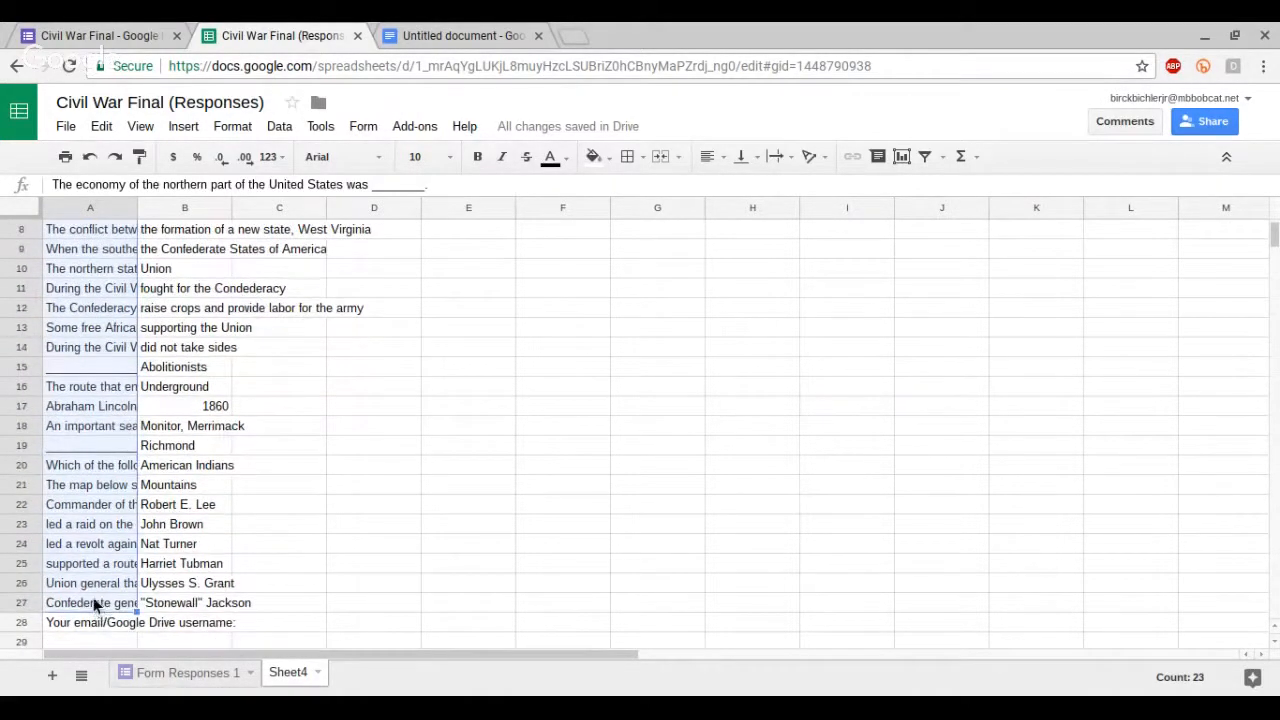
right_click(91, 560)
click(137, 600)
Step: Paste the copied questions into the Your Response column of the document table
click(455, 35)
click(785, 405)
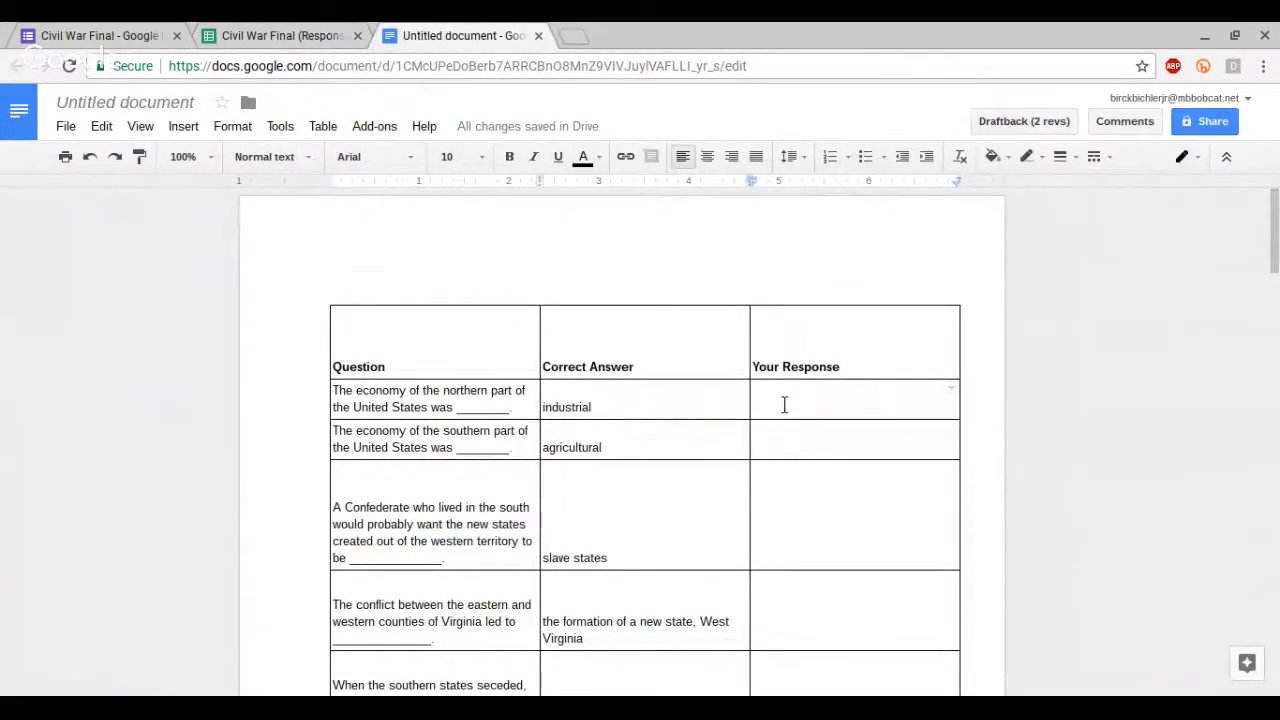
right_click(778, 405)
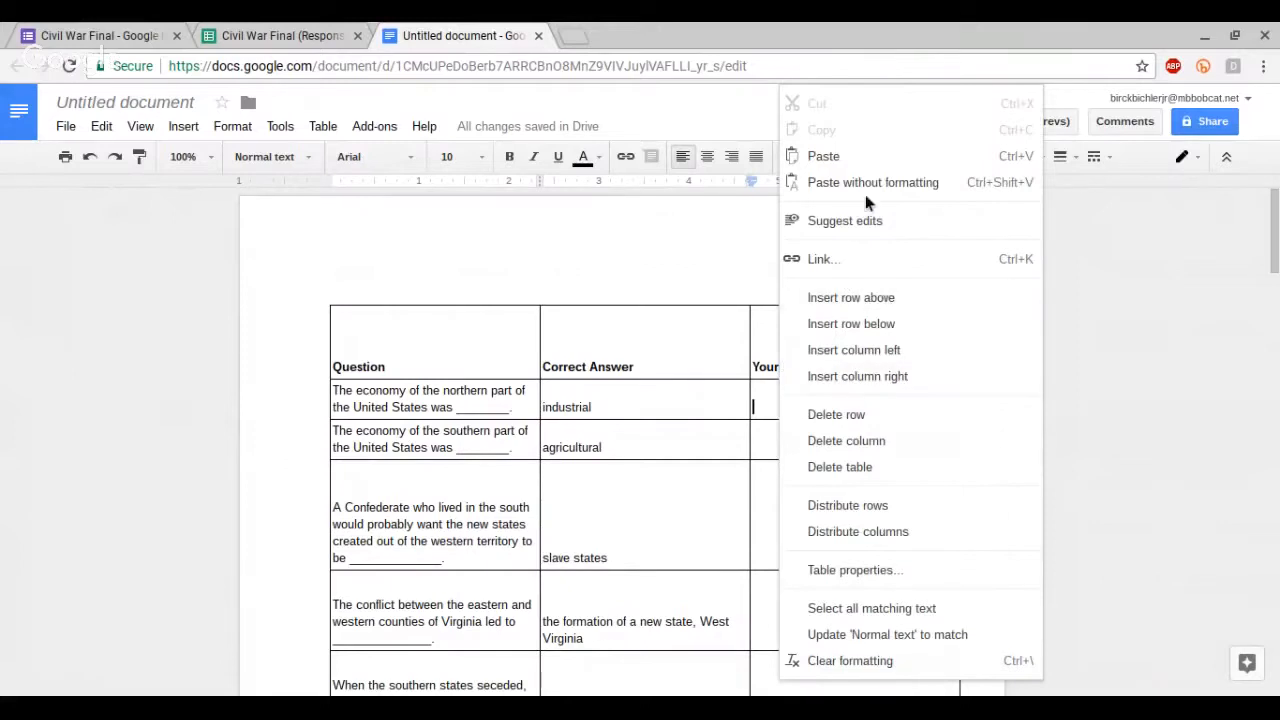
click(870, 158)
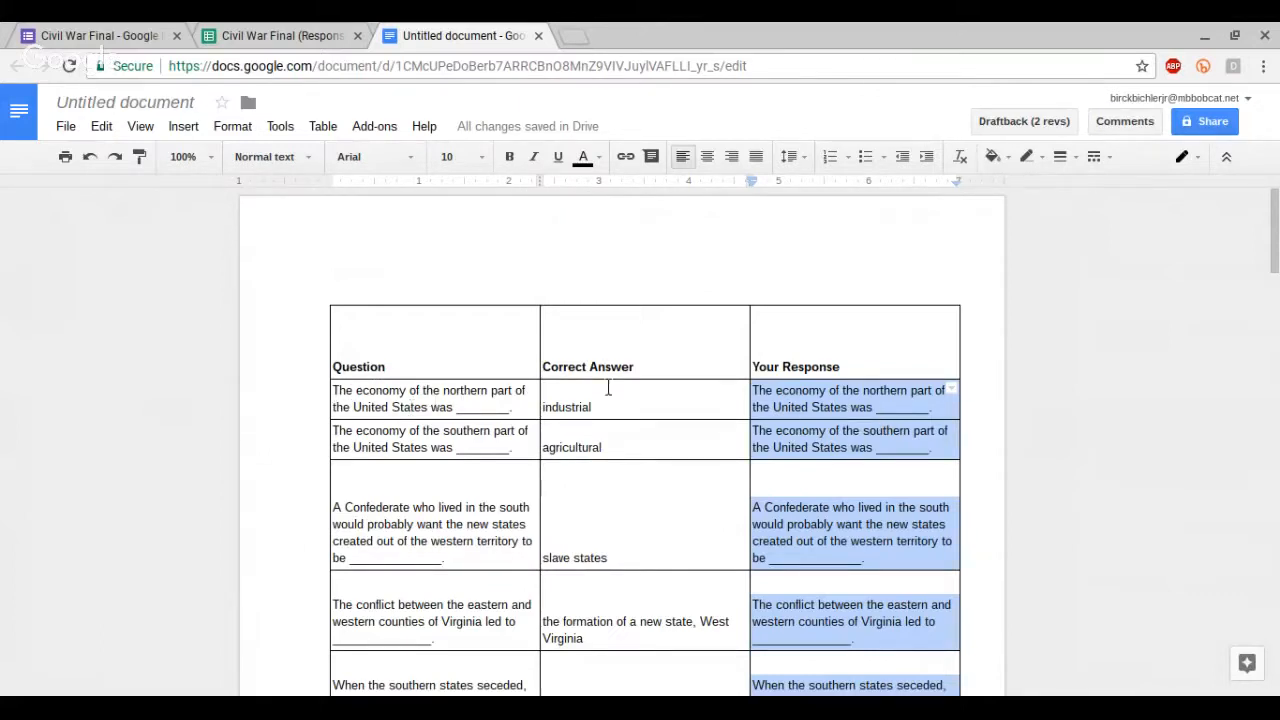
Step: Wrap the question text in the first four Your Response cells with << and >> merge-field markers
click(757, 394)
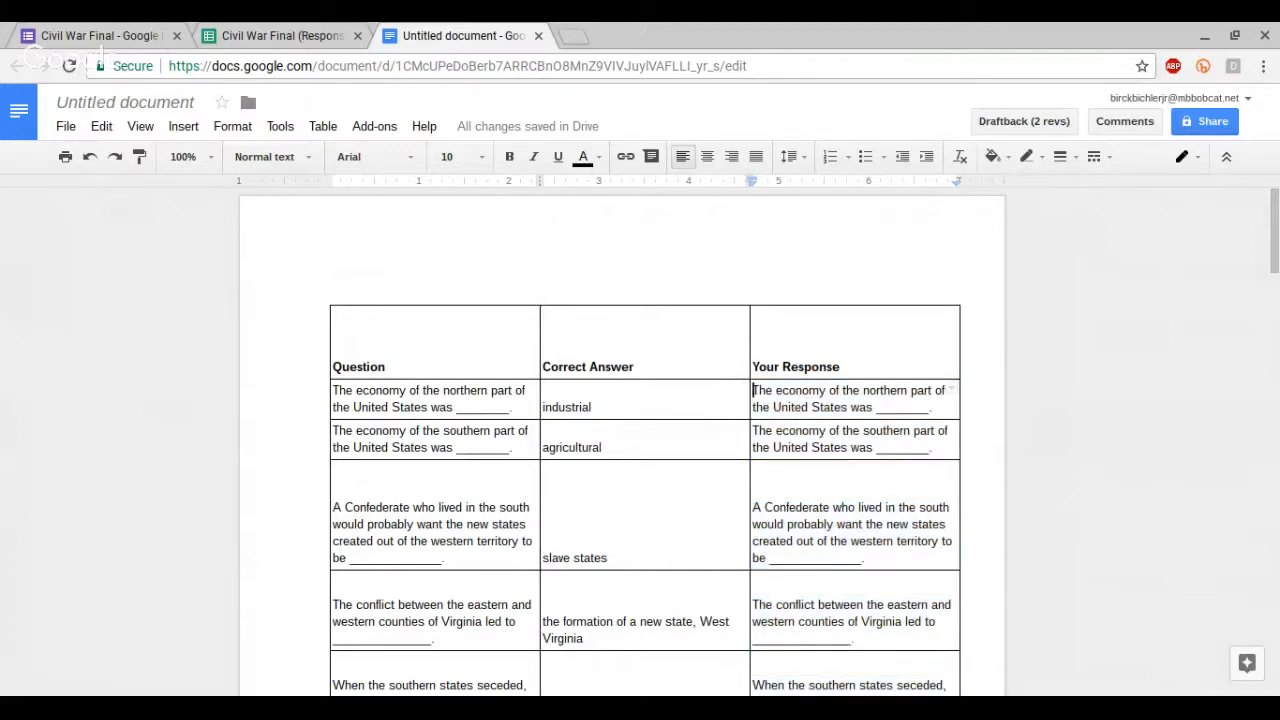
text(<<)
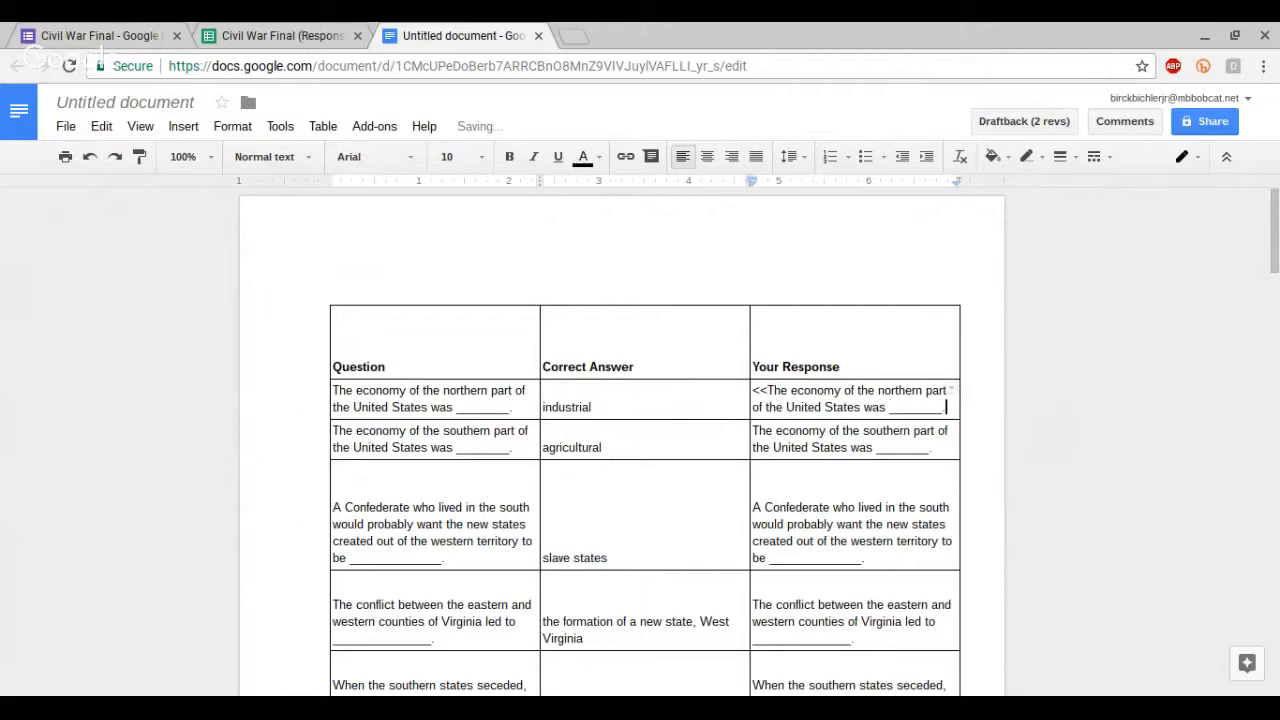
text(>>)
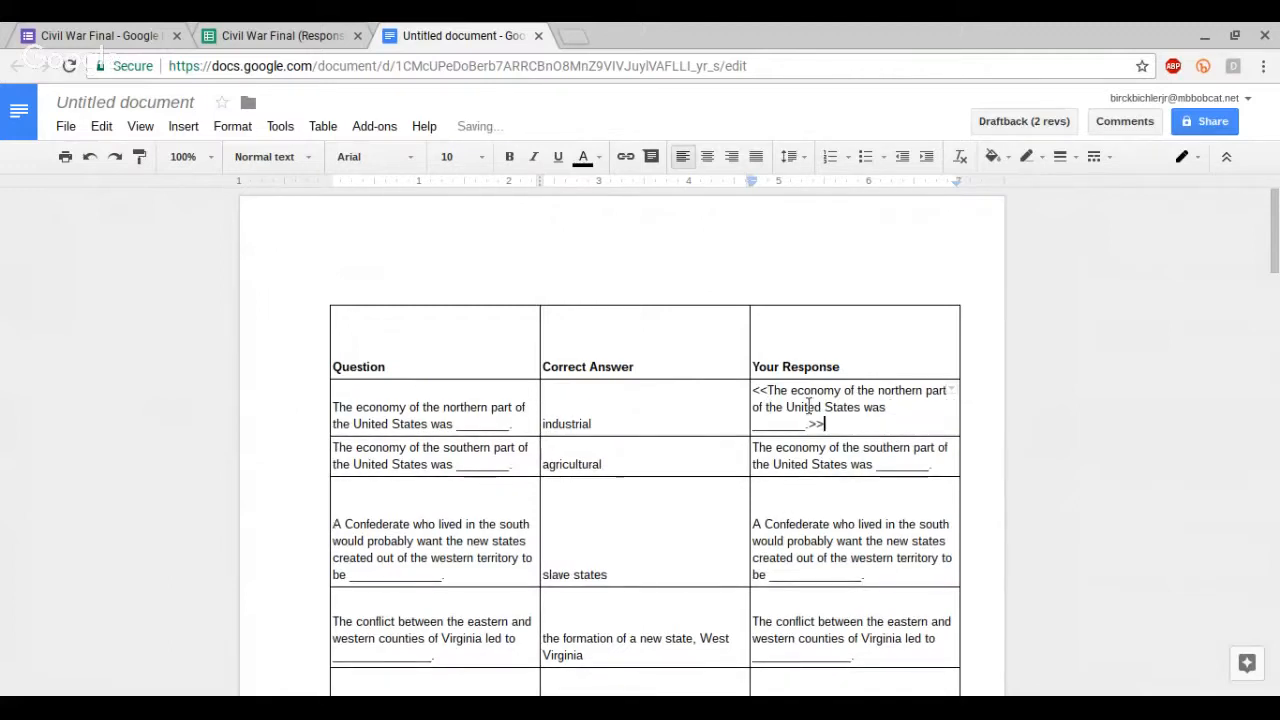
click(935, 465)
text(>>)
click(754, 448)
text(<<)
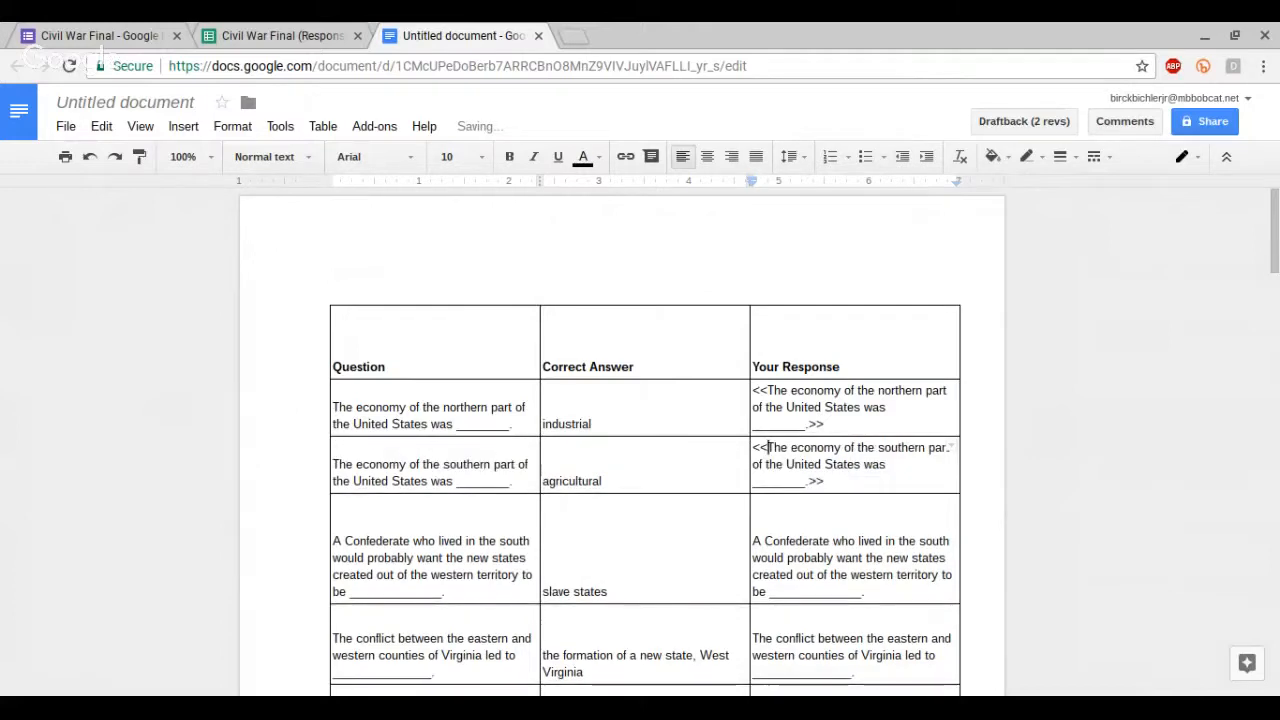
click(754, 541)
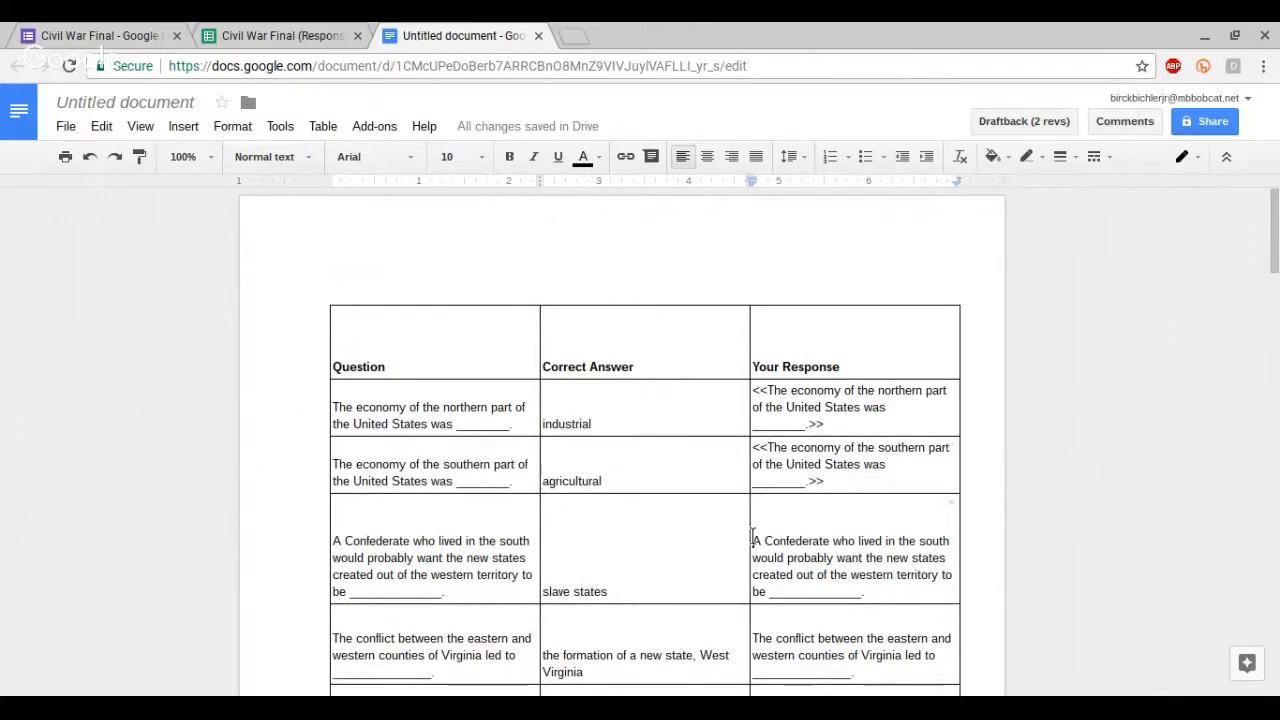
text(<<)
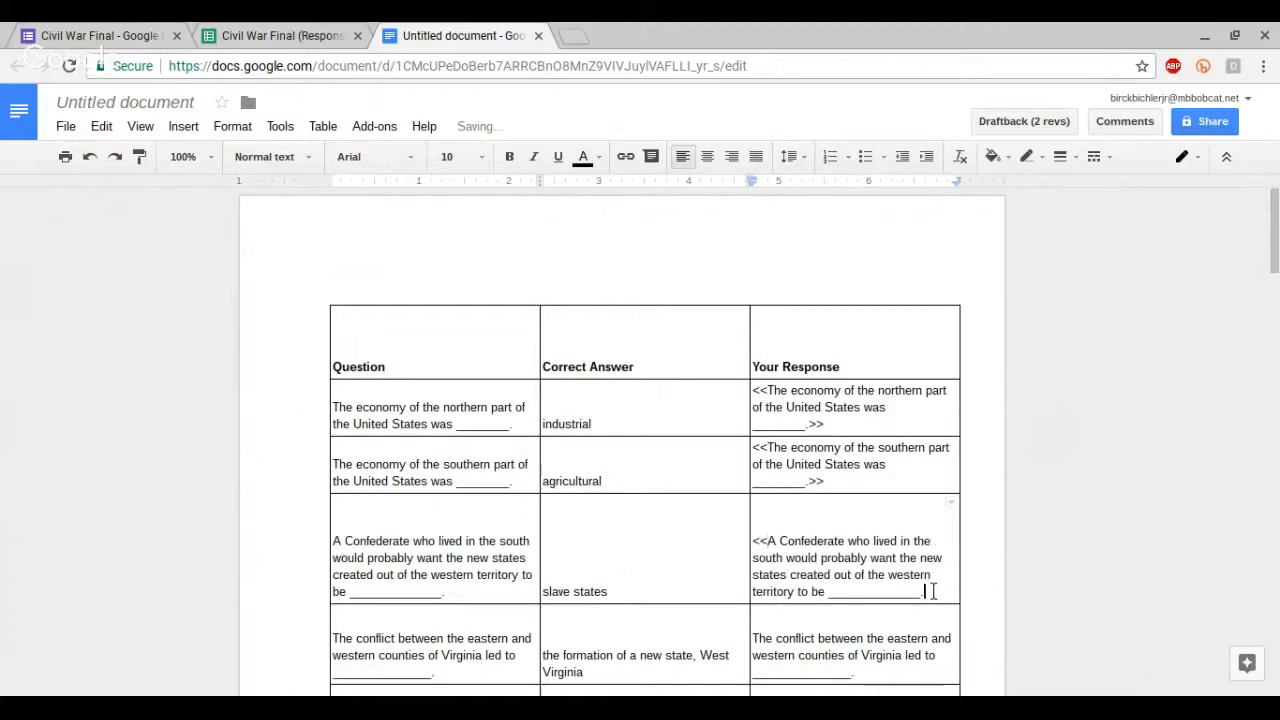
text(>>)
scroll(767, 541, down, 1)
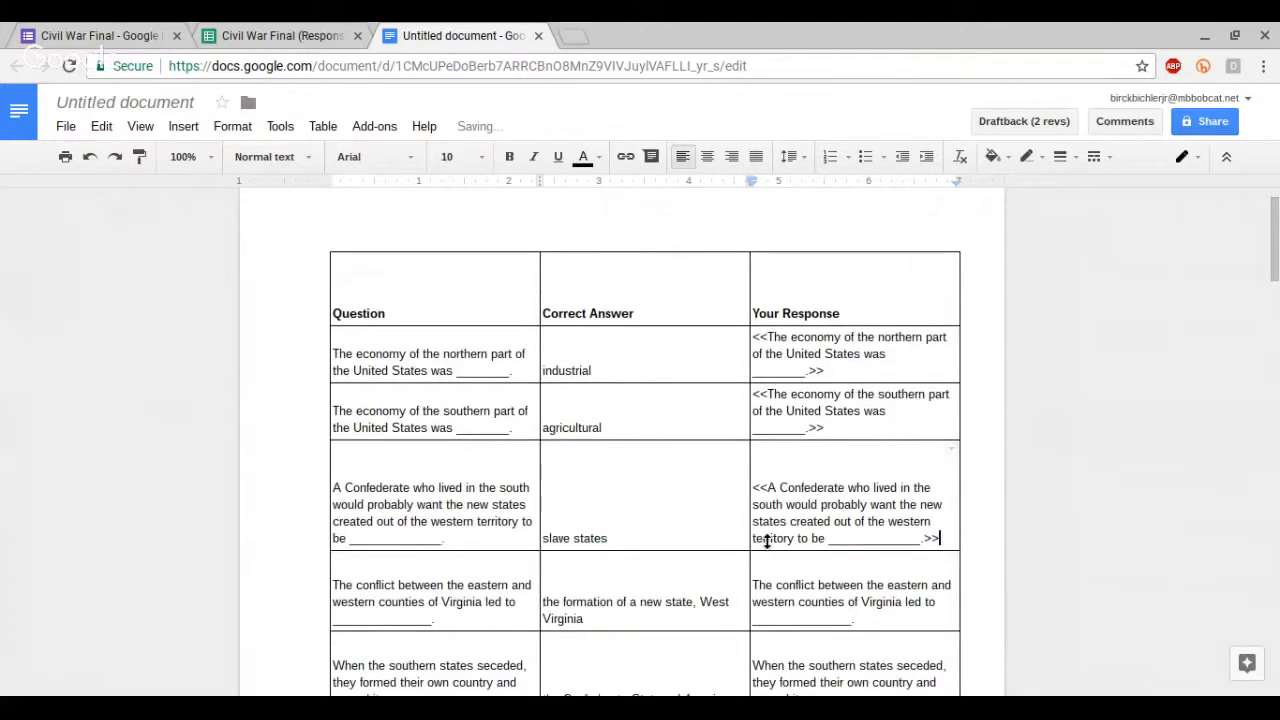
click(754, 585)
text(<<)
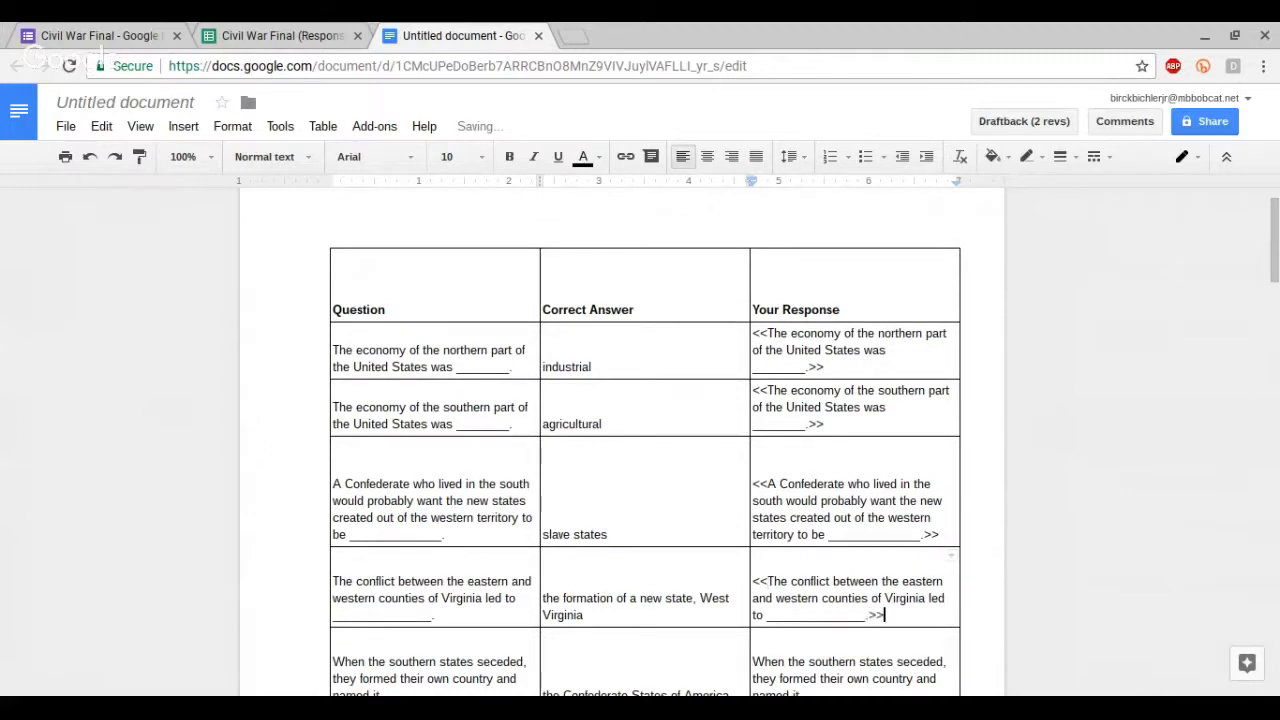
Step: Center-align the empty paragraph above the table
scroll(748, 315, up, 1)
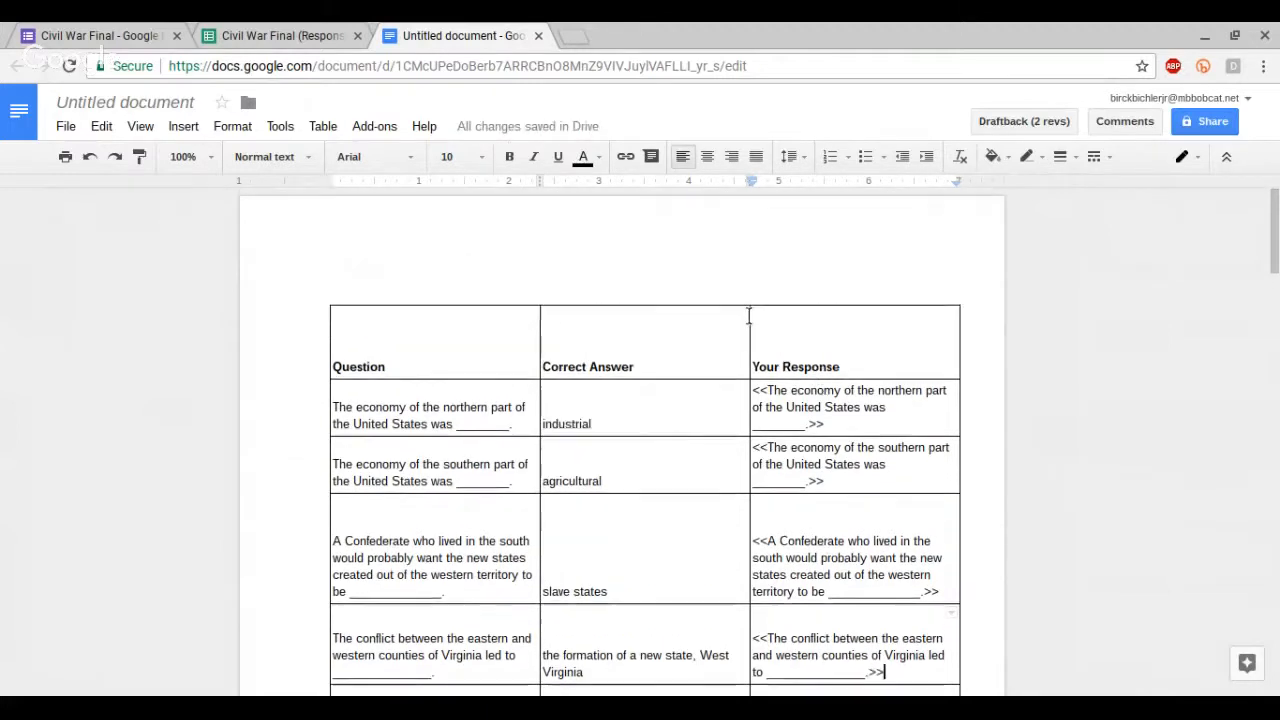
click(748, 315)
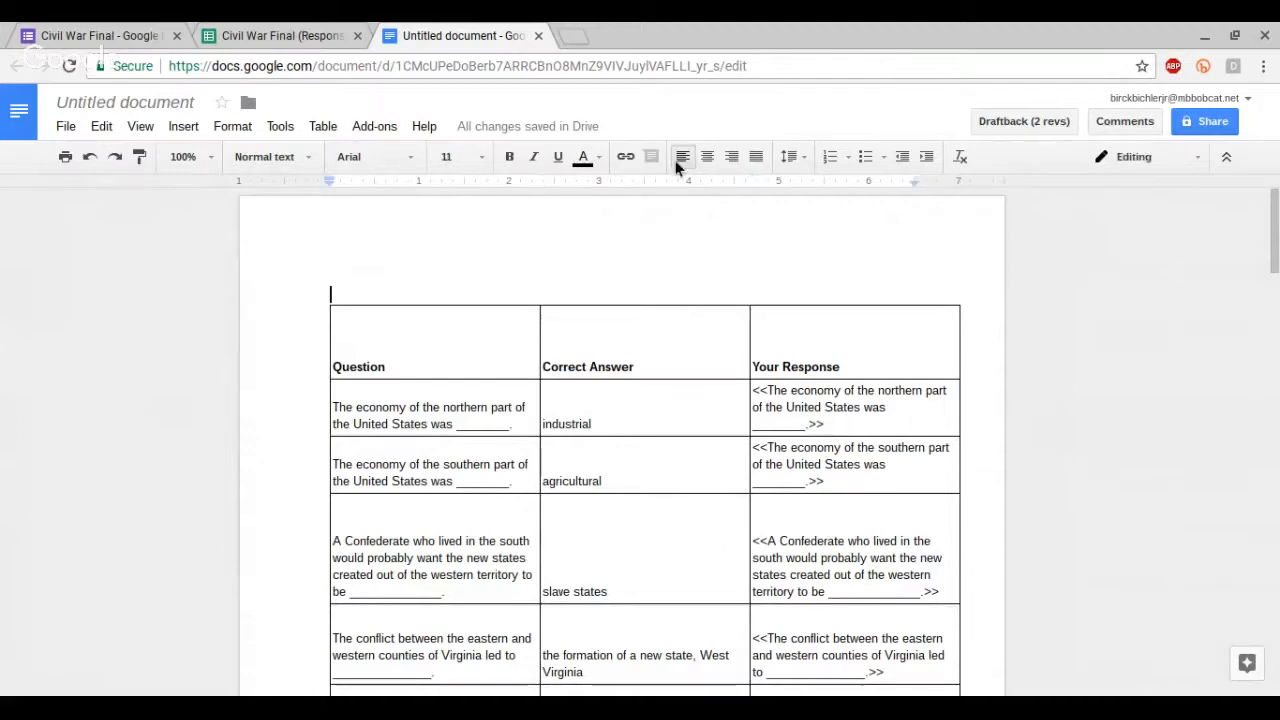
click(707, 157)
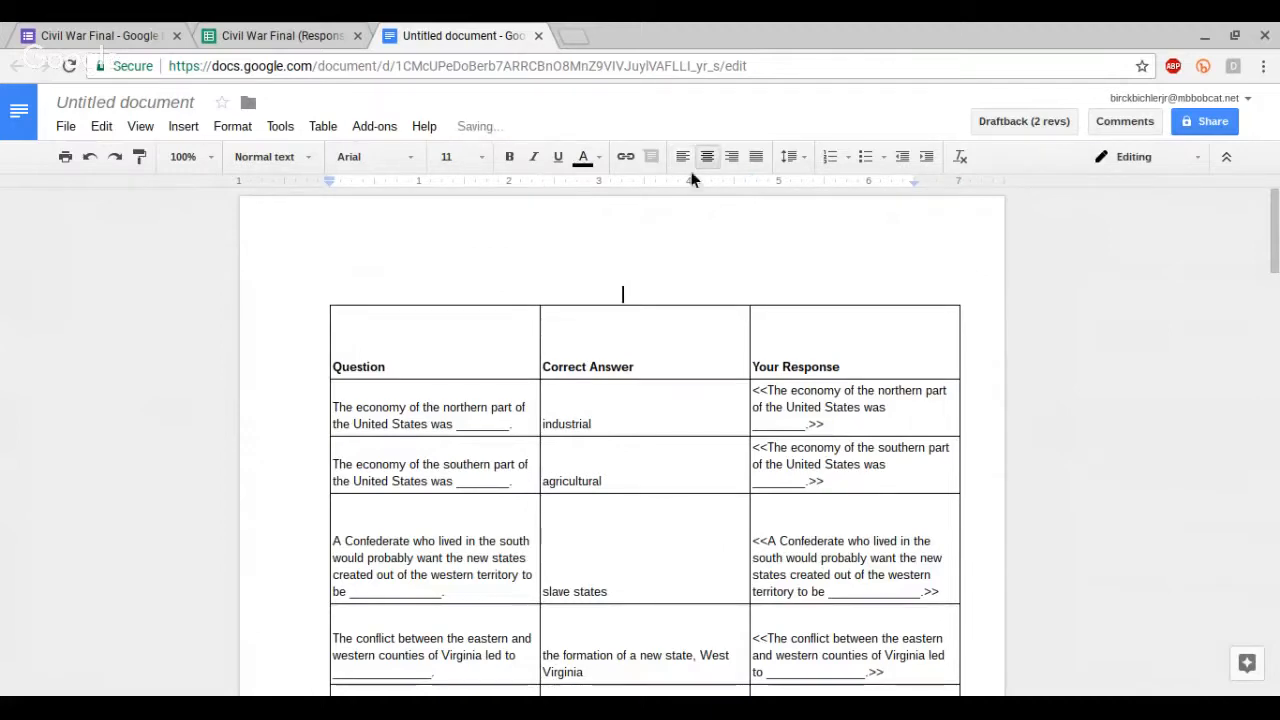
Step: Copy the First Name and Last Name headers in C1:D1 of the Form Responses 1 sheet
click(338, 31)
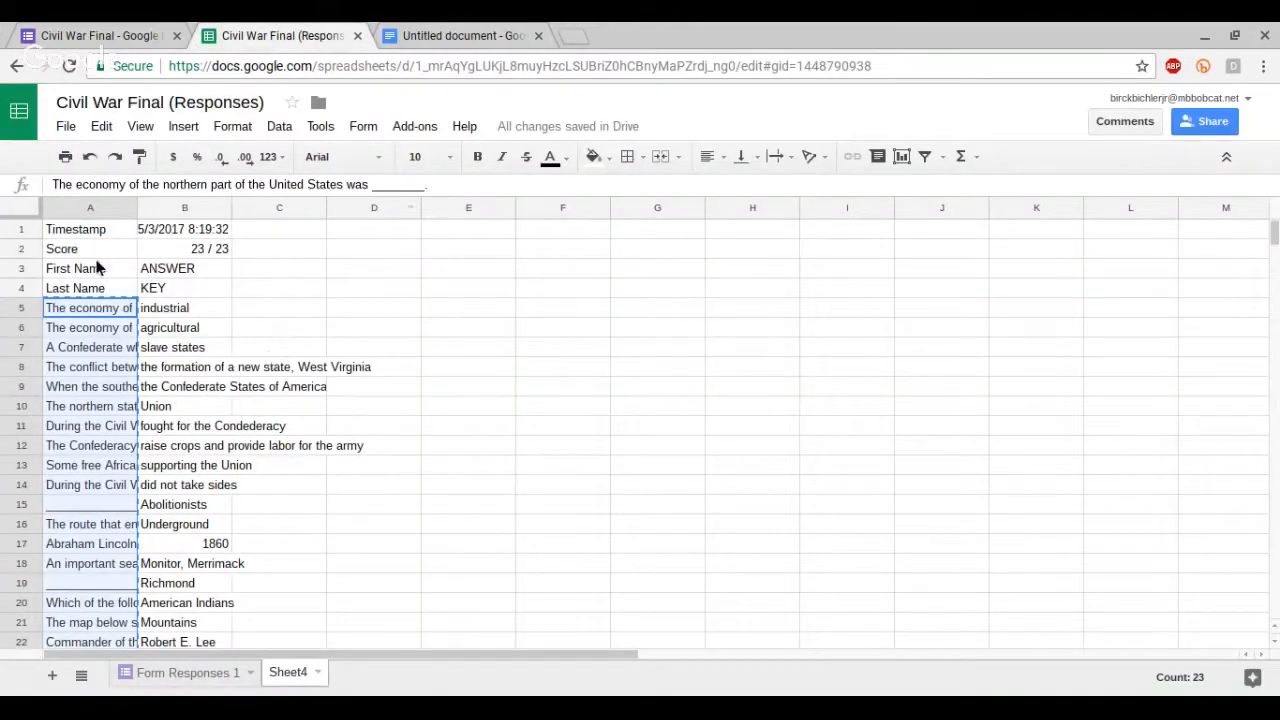
drag(122, 274, 121, 296)
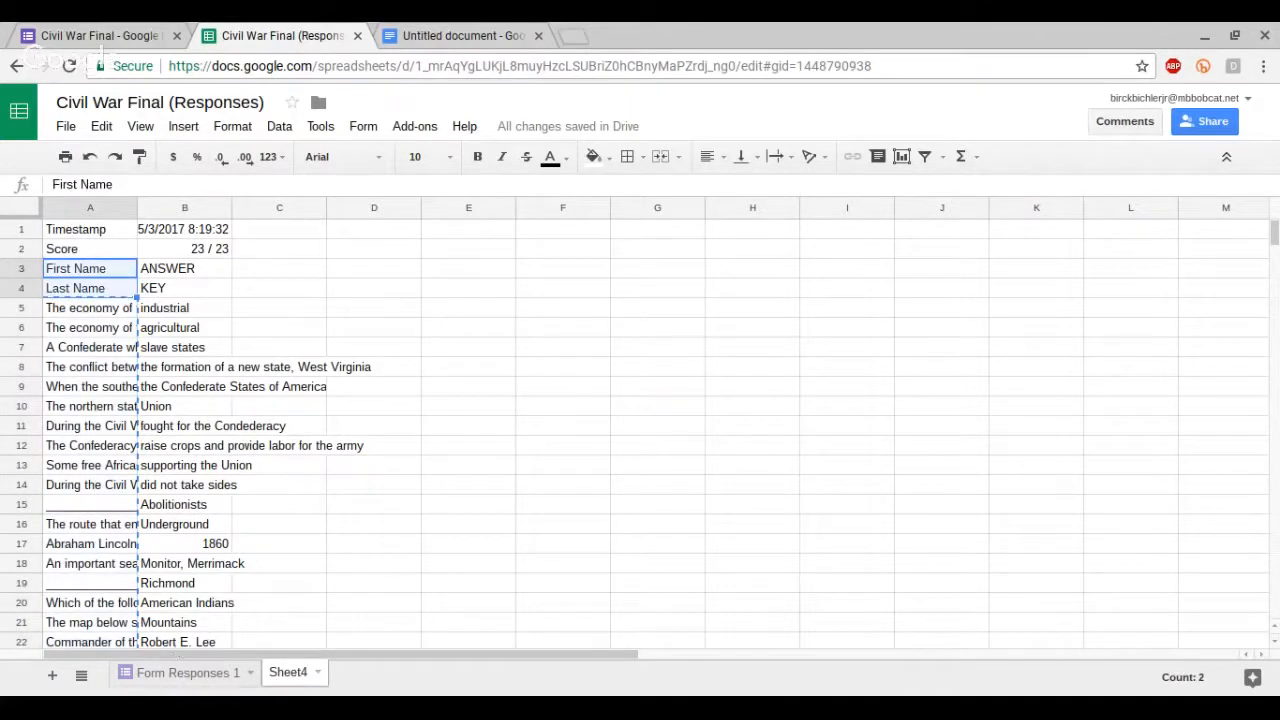
click(205, 682)
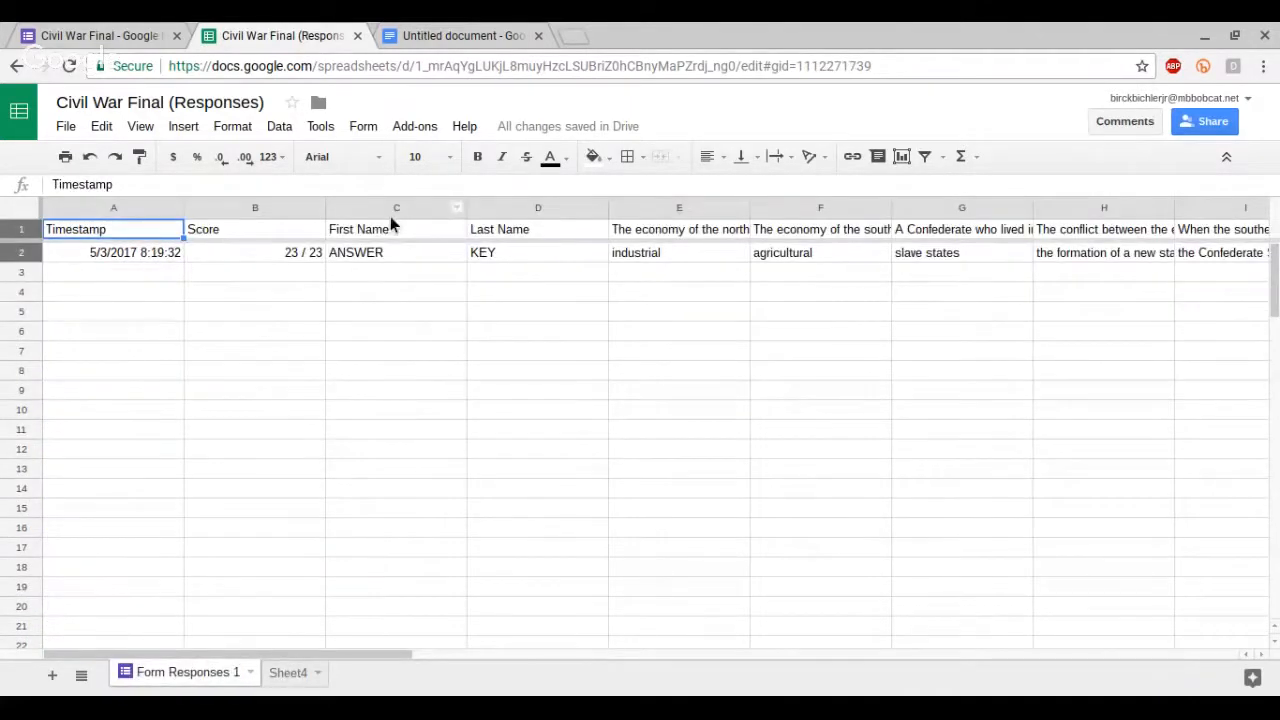
drag(388, 229, 480, 240)
key(ctrl+c)
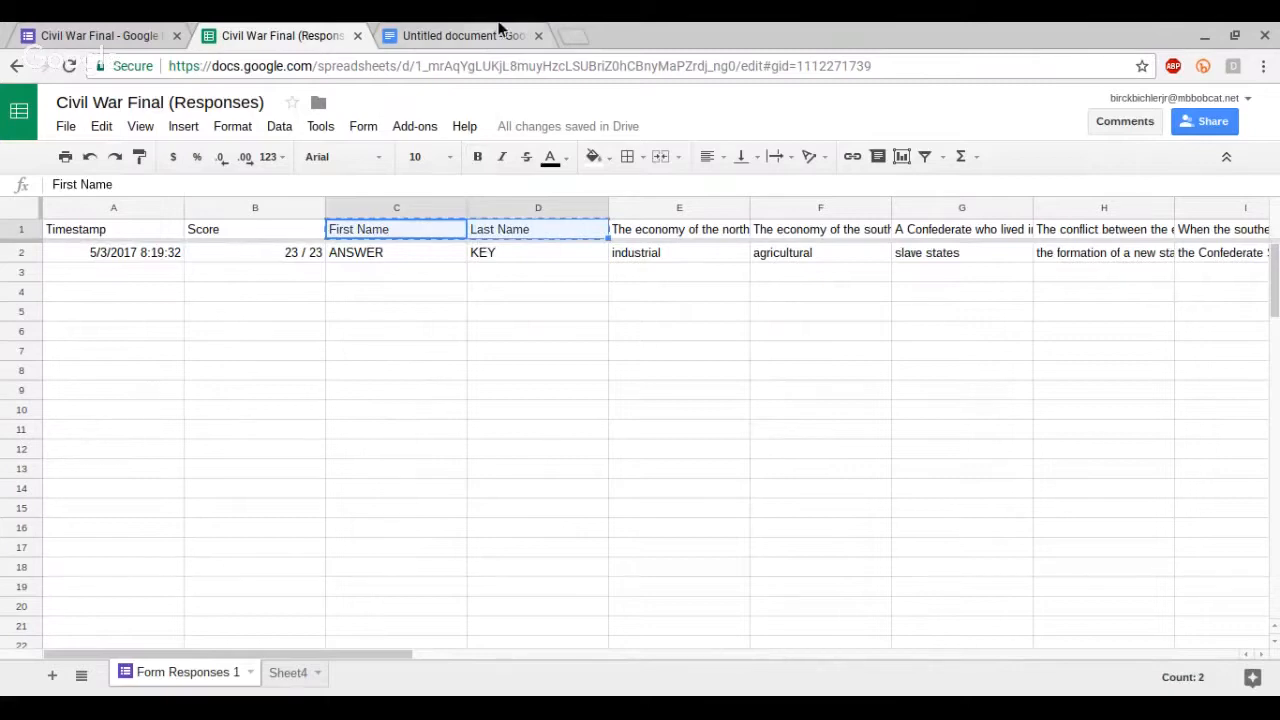
Step: Paste the First Name and Last Name headers above the table and wrap each as <<First Name>> <<Last Name>> merge fields
click(470, 35)
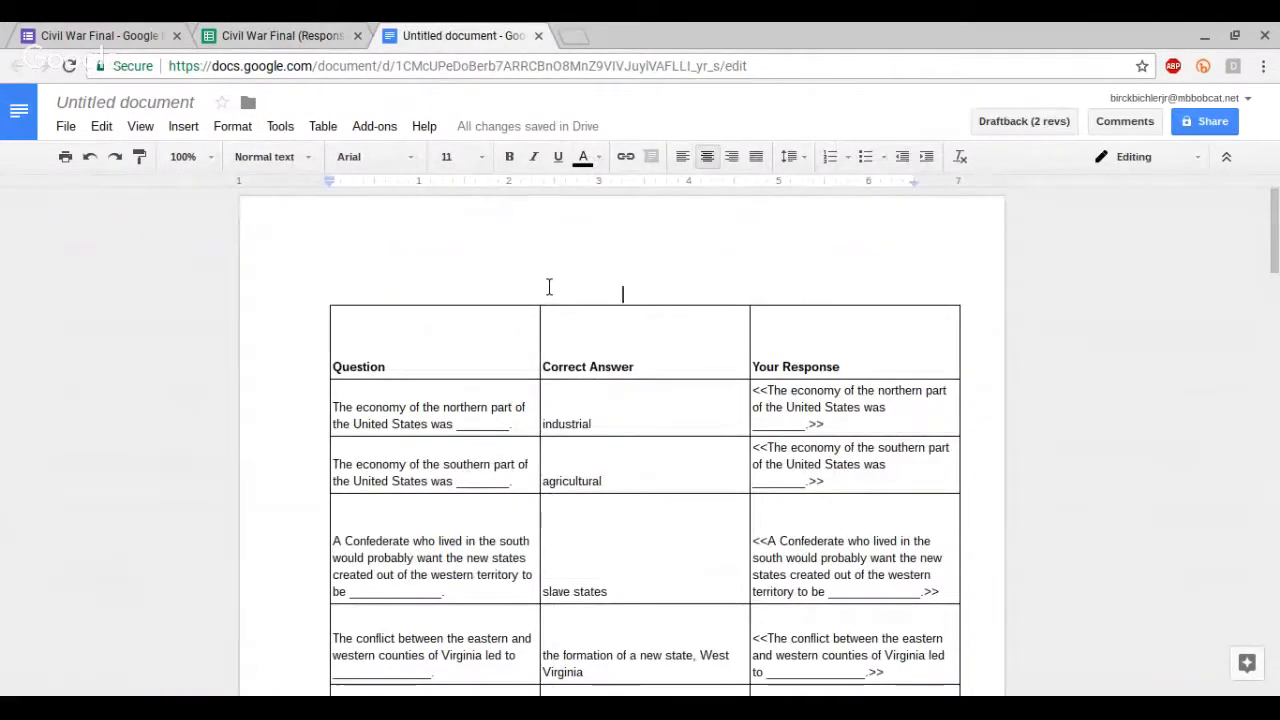
key(ctrl+v)
text(>>)
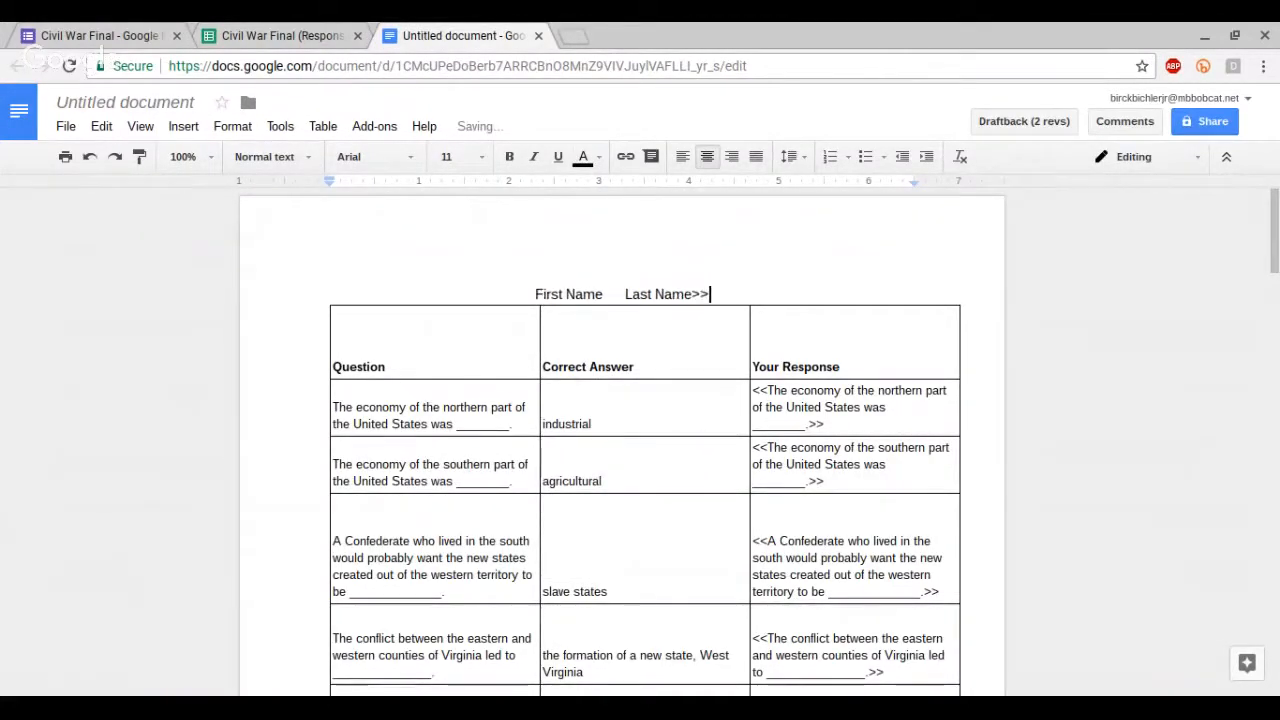
key(Left)
key(Left)
key(Left)
key(Left)
key(Left)
key(Left)
key(Left)
key(Left)
key(Left)
key(Left)
key(Left)
key(BackSpace)
text(<<)
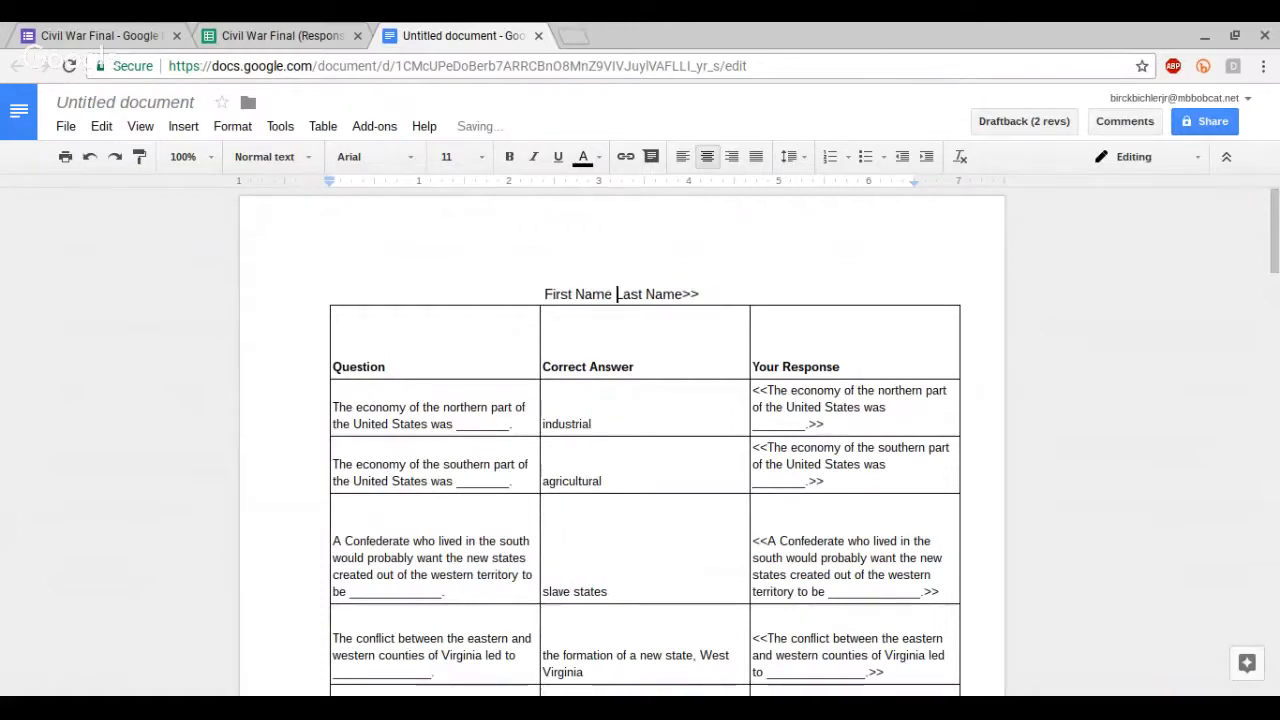
key(Left)
key(Left)
key(Left)
key(Left)
key(Left)
key(Left)
key(Left)
key(Left)
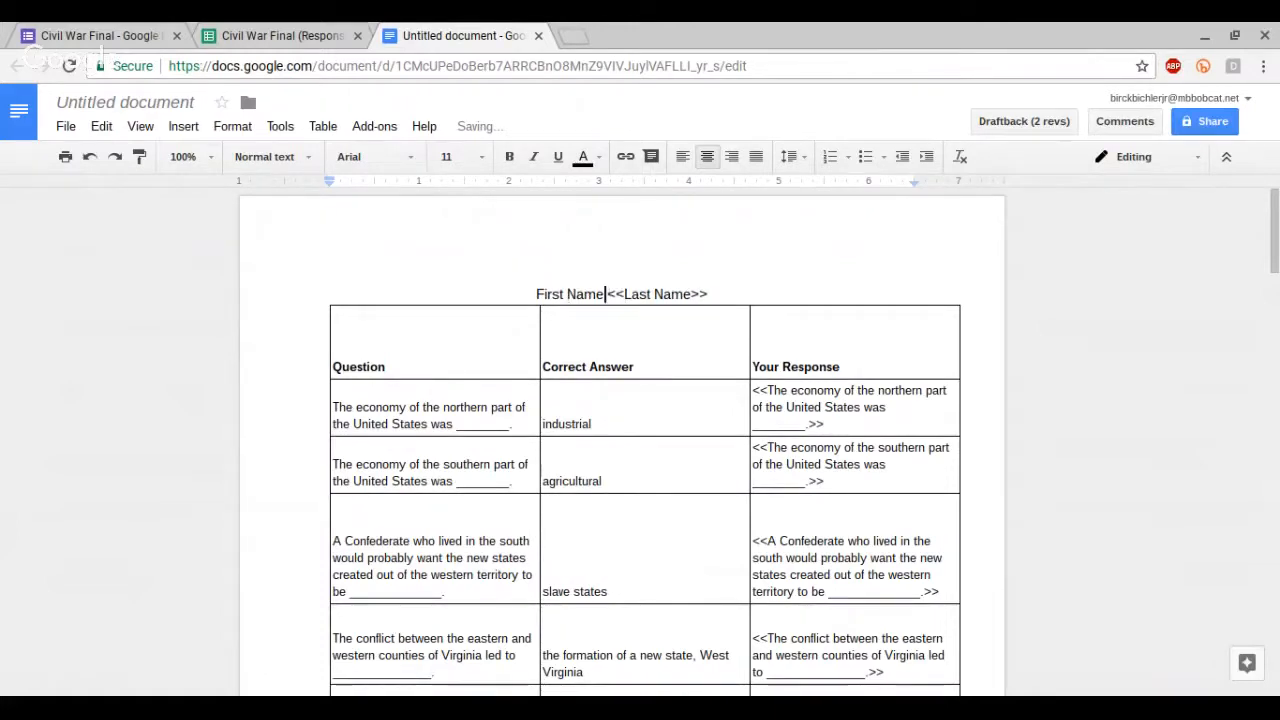
text(>>)
key(shift+Left)
key(shift+Left)
key(shift+Left)
key(shift+Left)
key(shift+Left)
key(shift+Left)
key(Left)
key(Left)
key(Left)
key(Left)
key(Left)
key(Left)
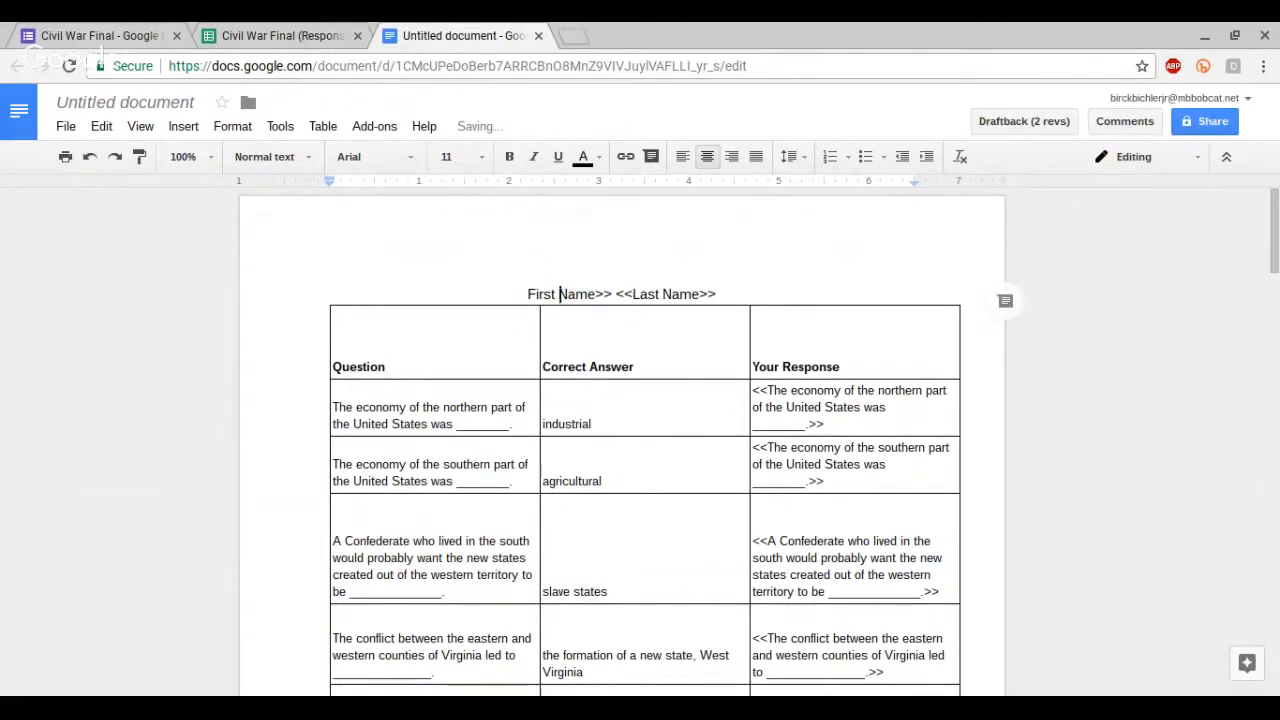
text(<<)
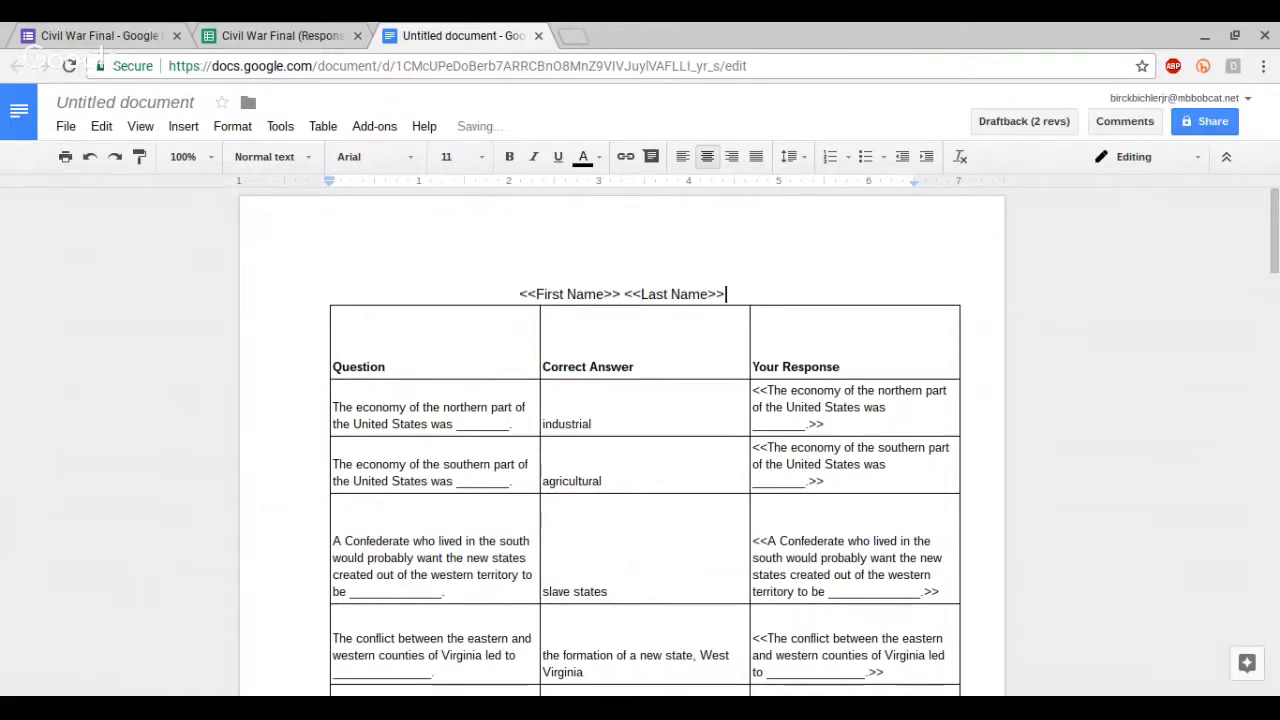
text('s Civil Wa)
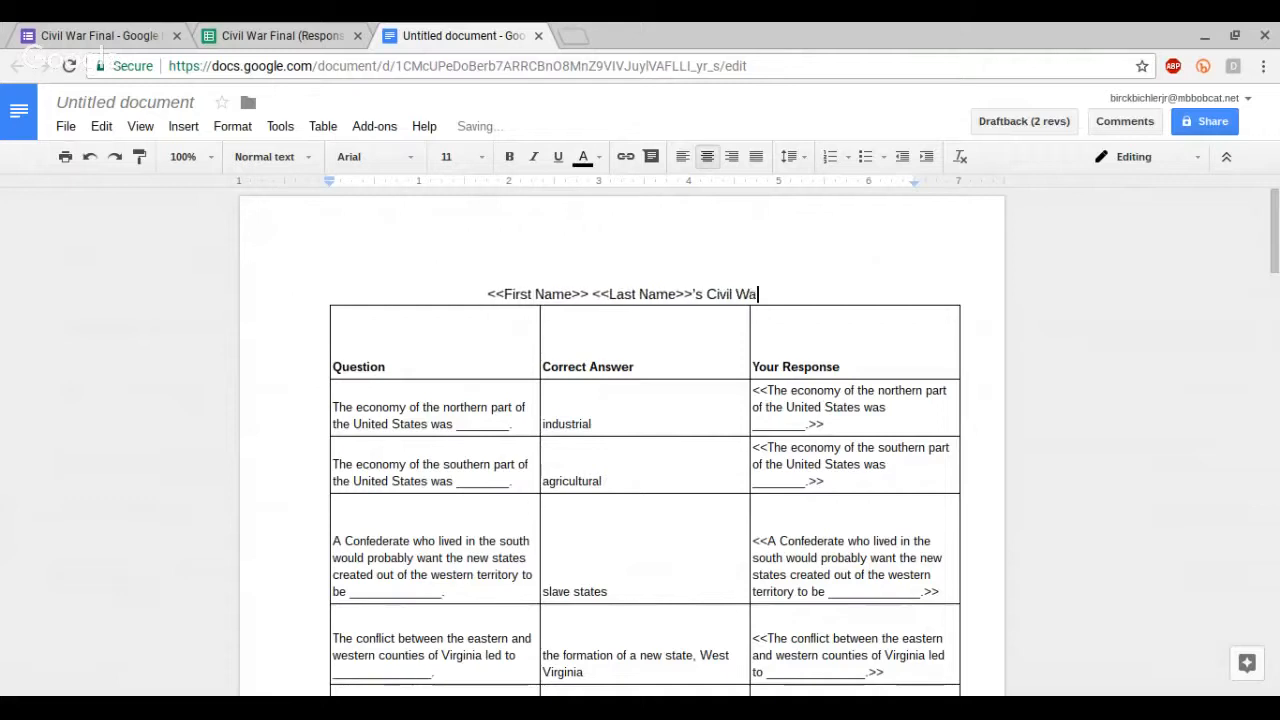
text(r Asses)
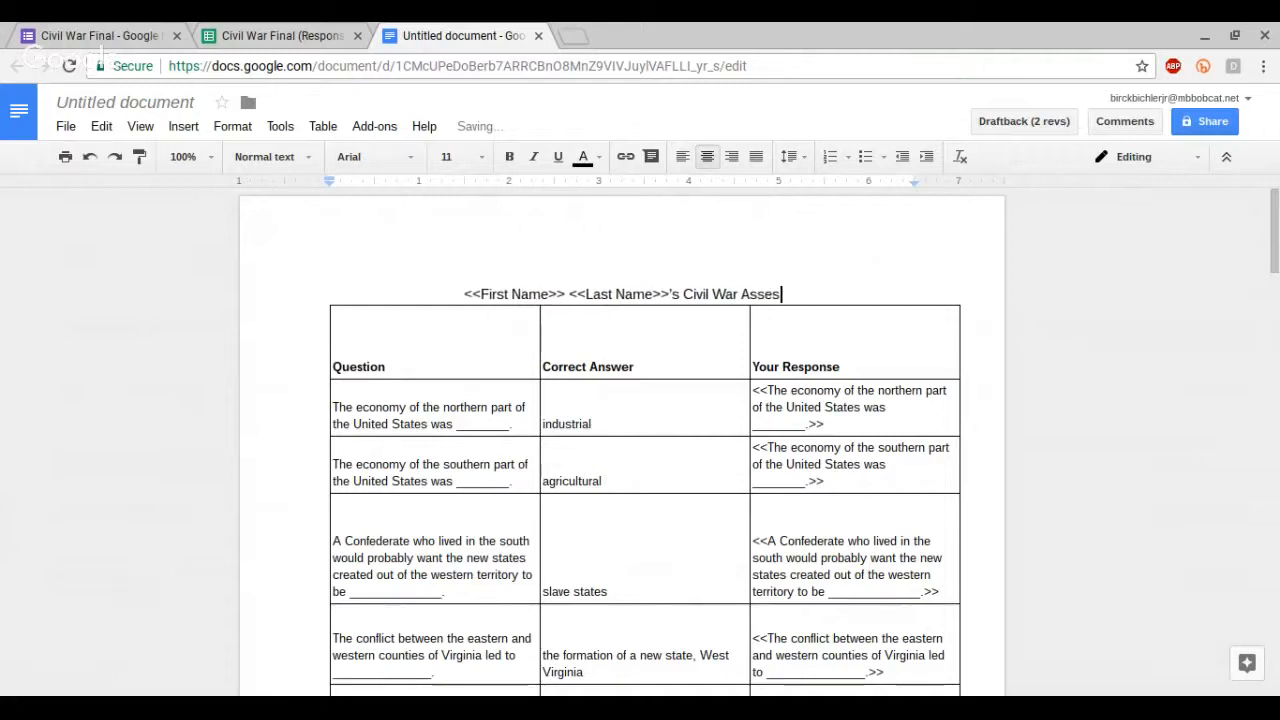
Step: Extend the heading with 's Civil War Assessment and start a new line reading Score:
text(sment)
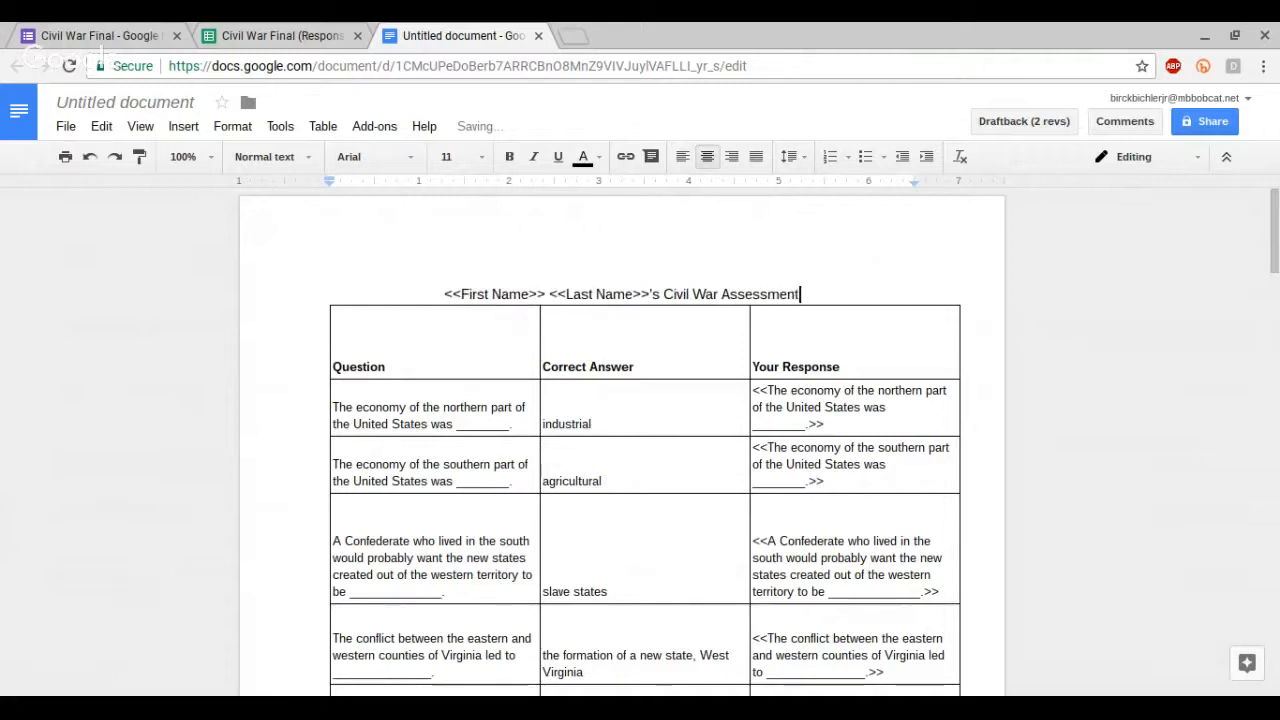
key(Return)
text(Score:)
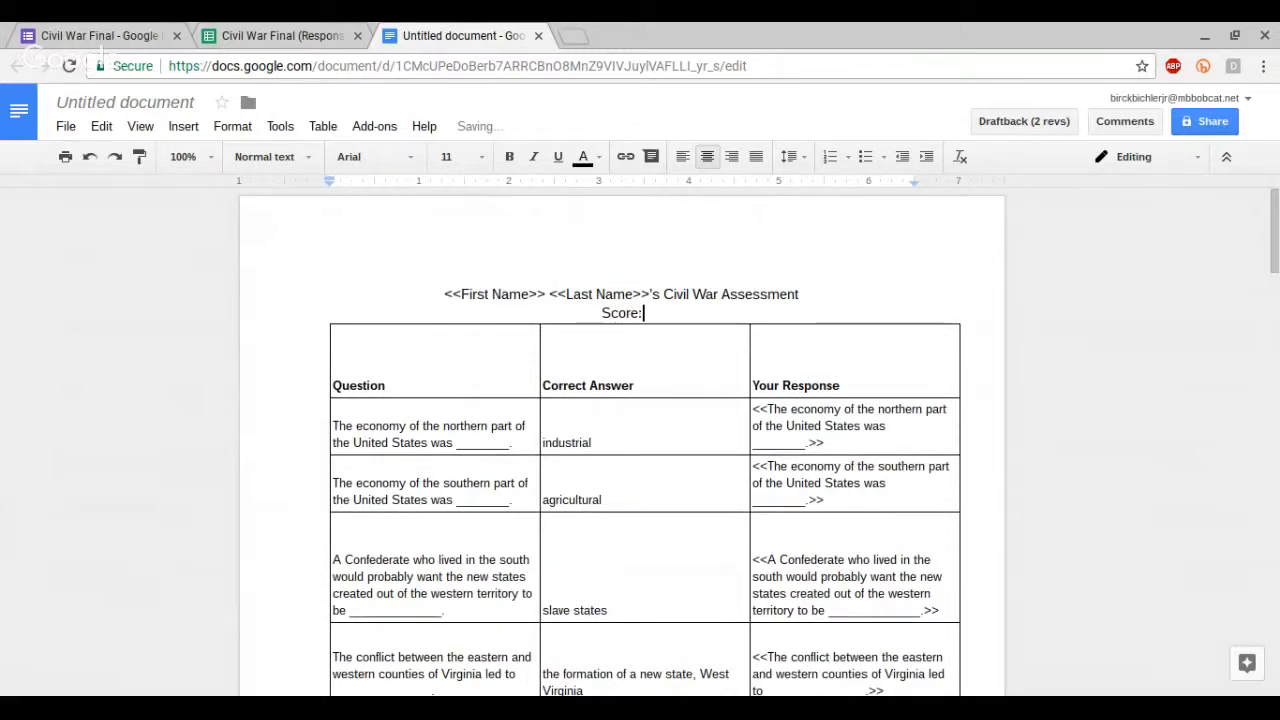
Step: Copy the Score header from the responses sheet and insert it after Score: as a <<Score>> merge field
click(308, 32)
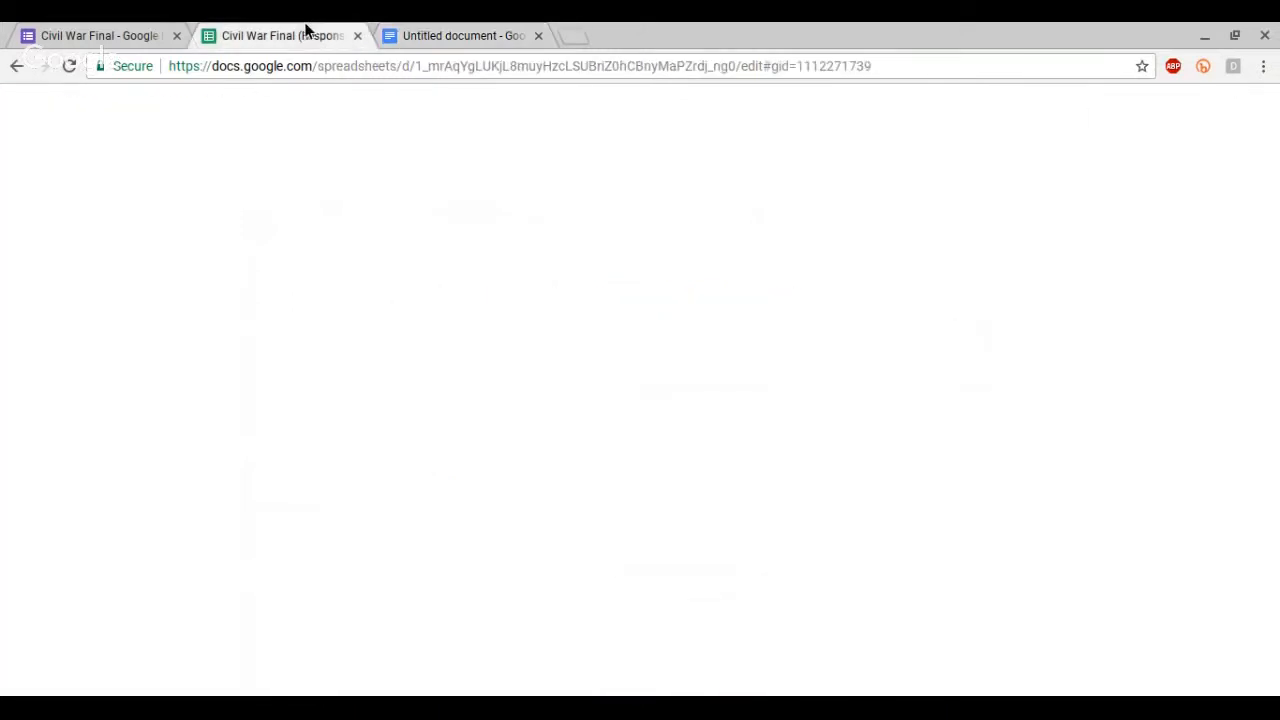
click(241, 229)
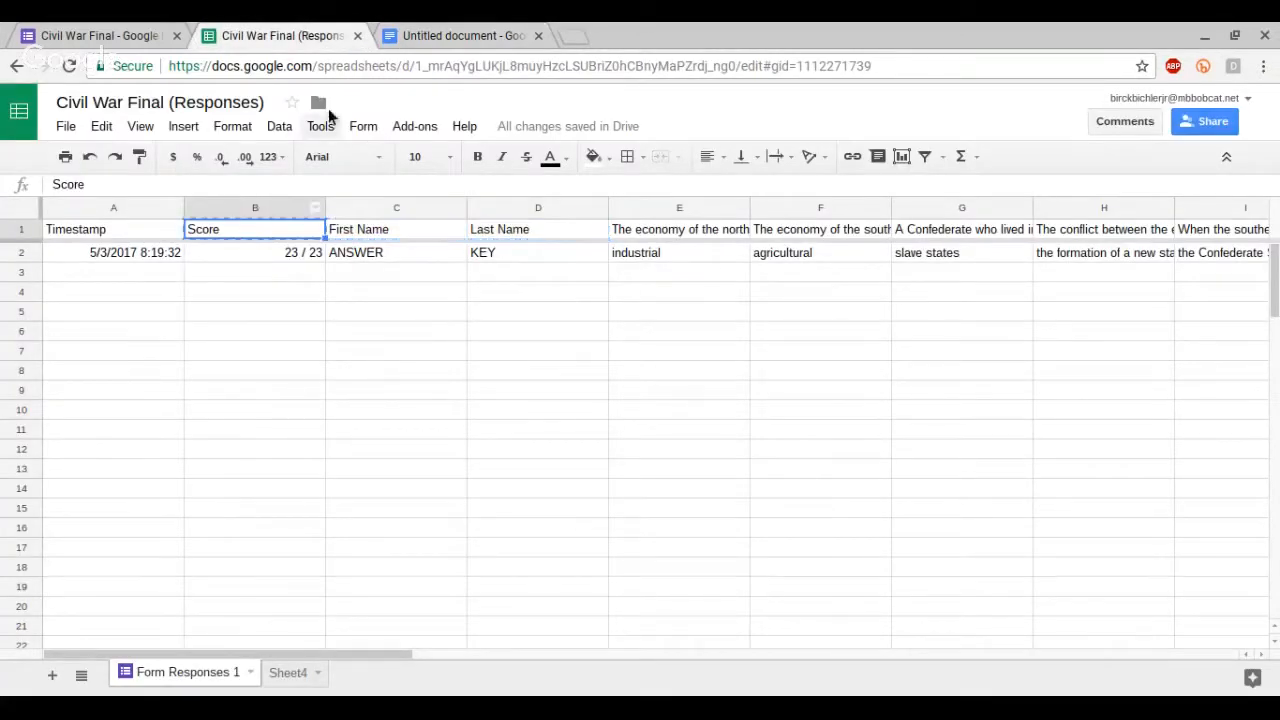
click(434, 35)
text(Score)
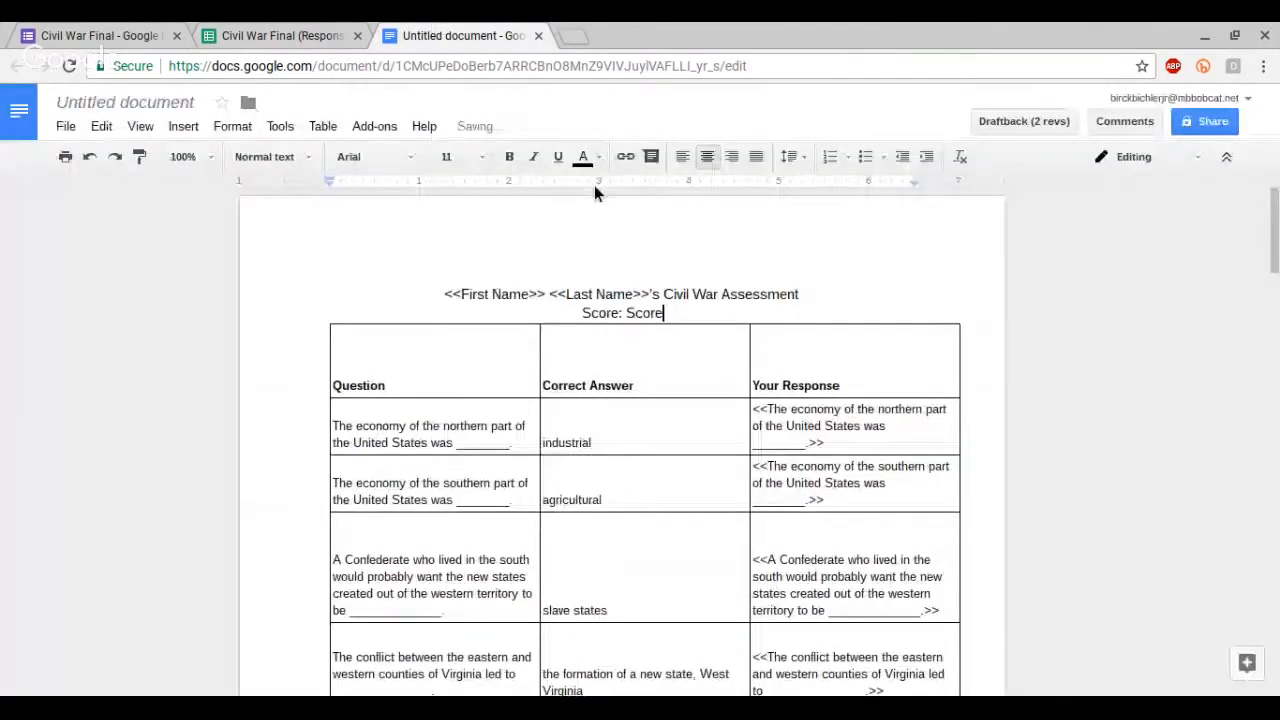
text(>>)
key(Left)
key(Left)
key(Left)
key(Left)
key(Left)
key(Left)
key(Left)
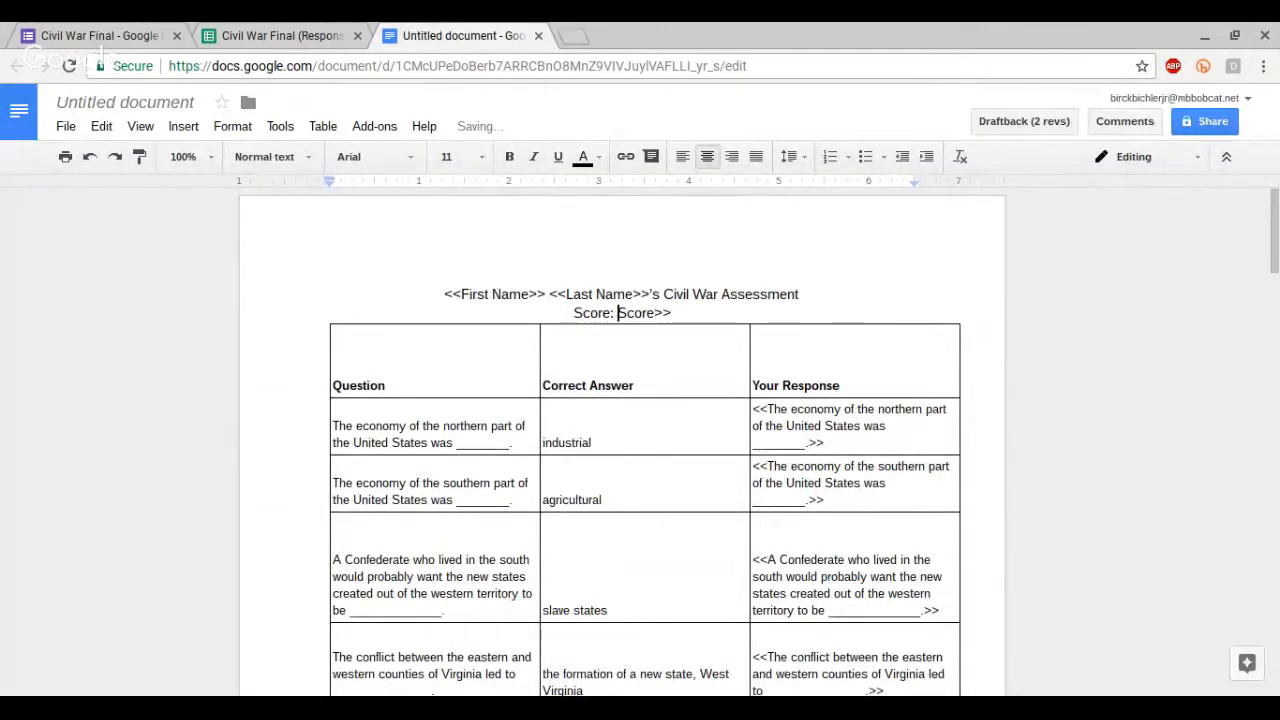
text(<<)
Step: Rename the document Civil War Assessment Template
click(178, 106)
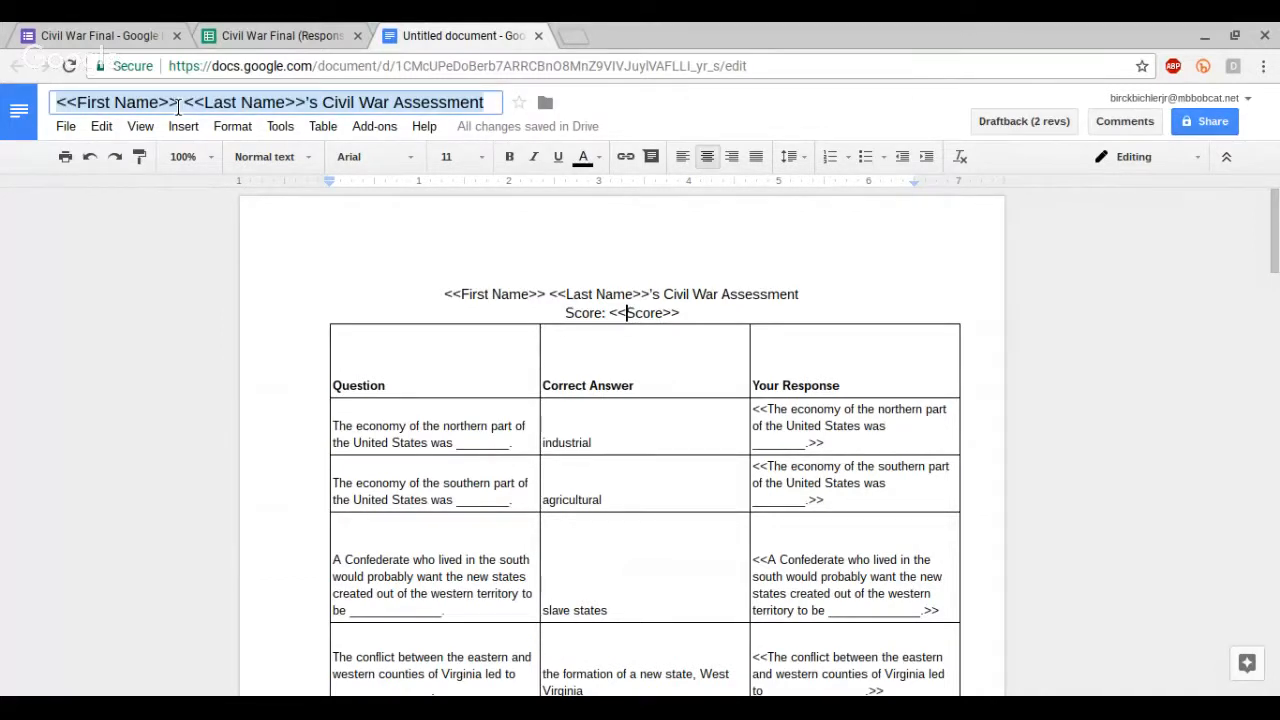
text(Civil War )
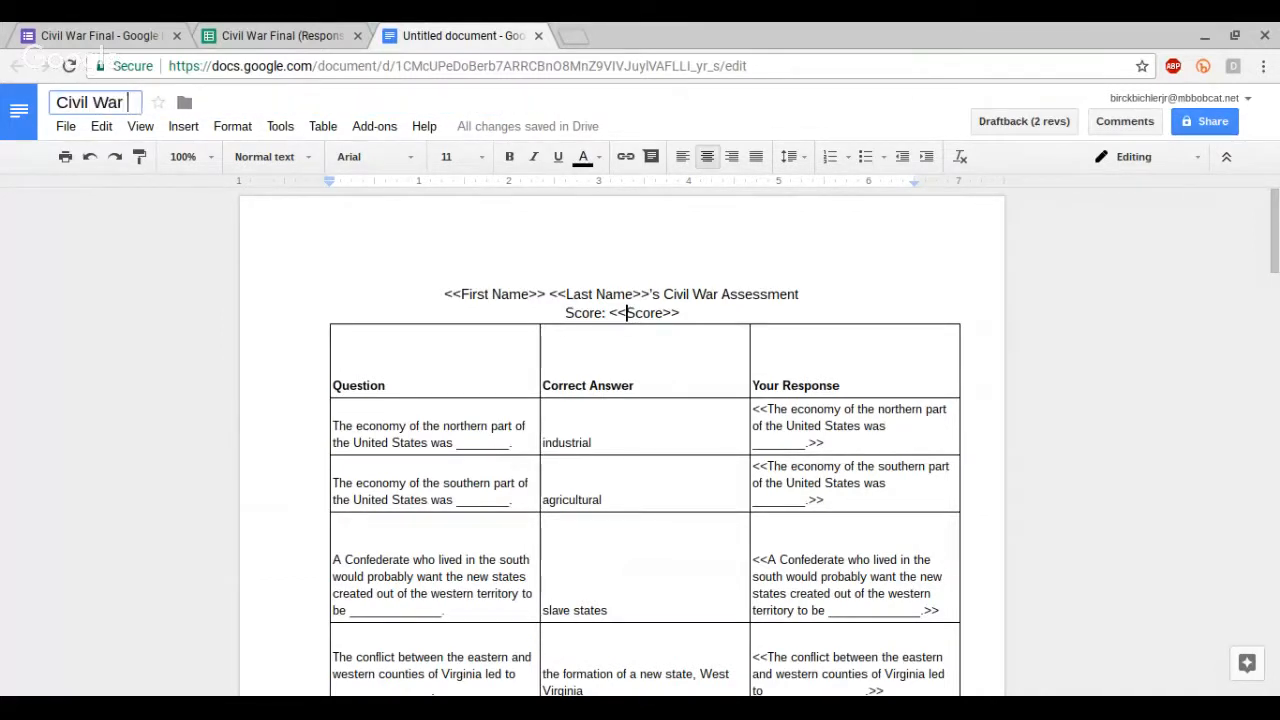
text(Assessment Tem)
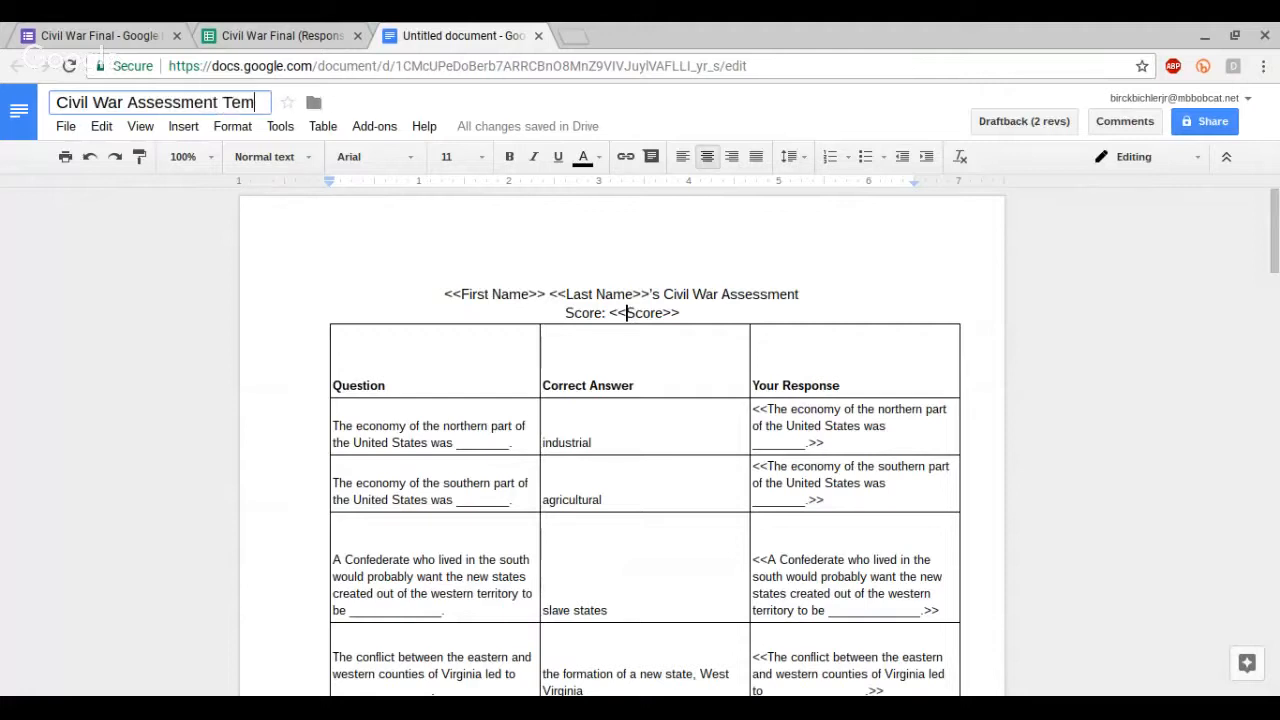
text(plat)
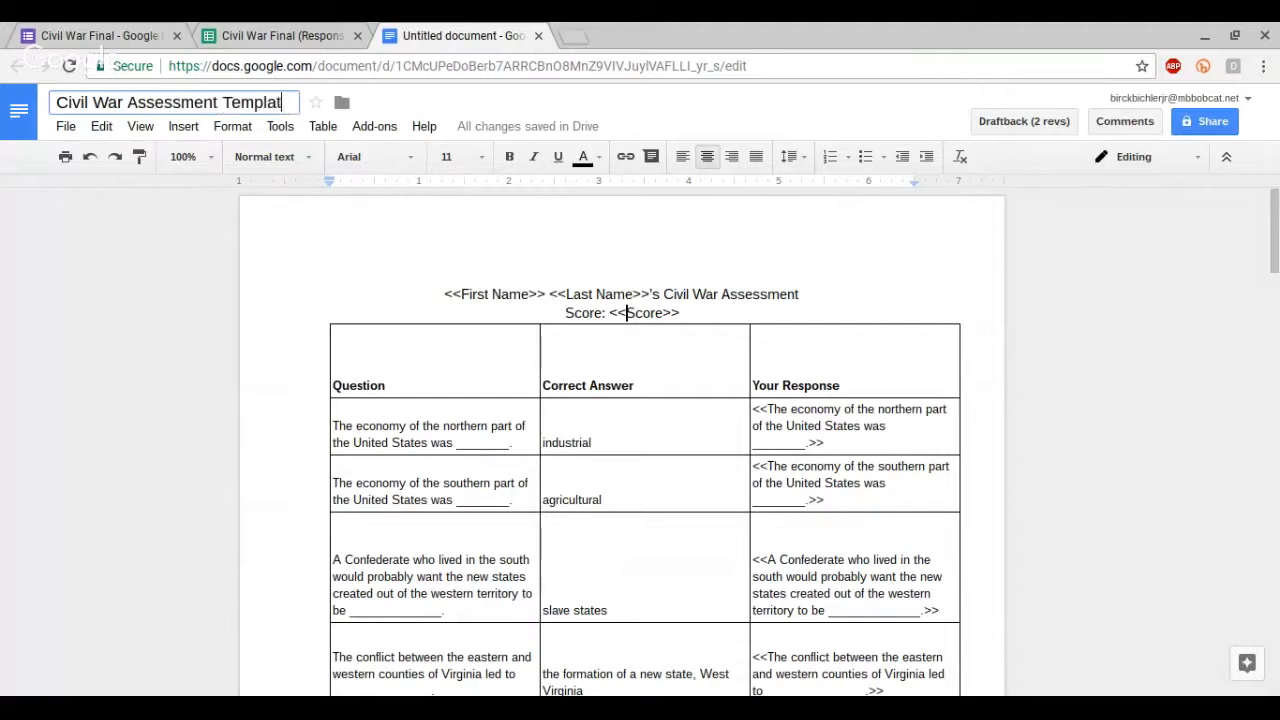
text(e)
key(Return)
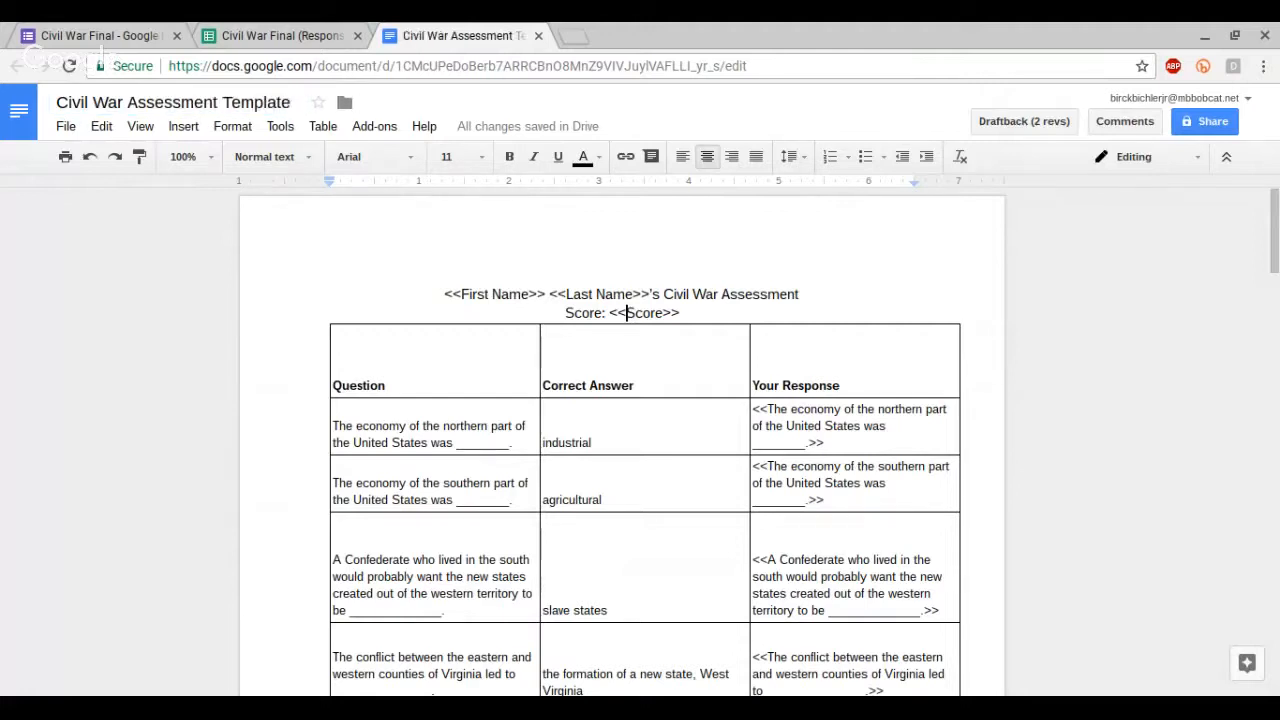
click(670, 363)
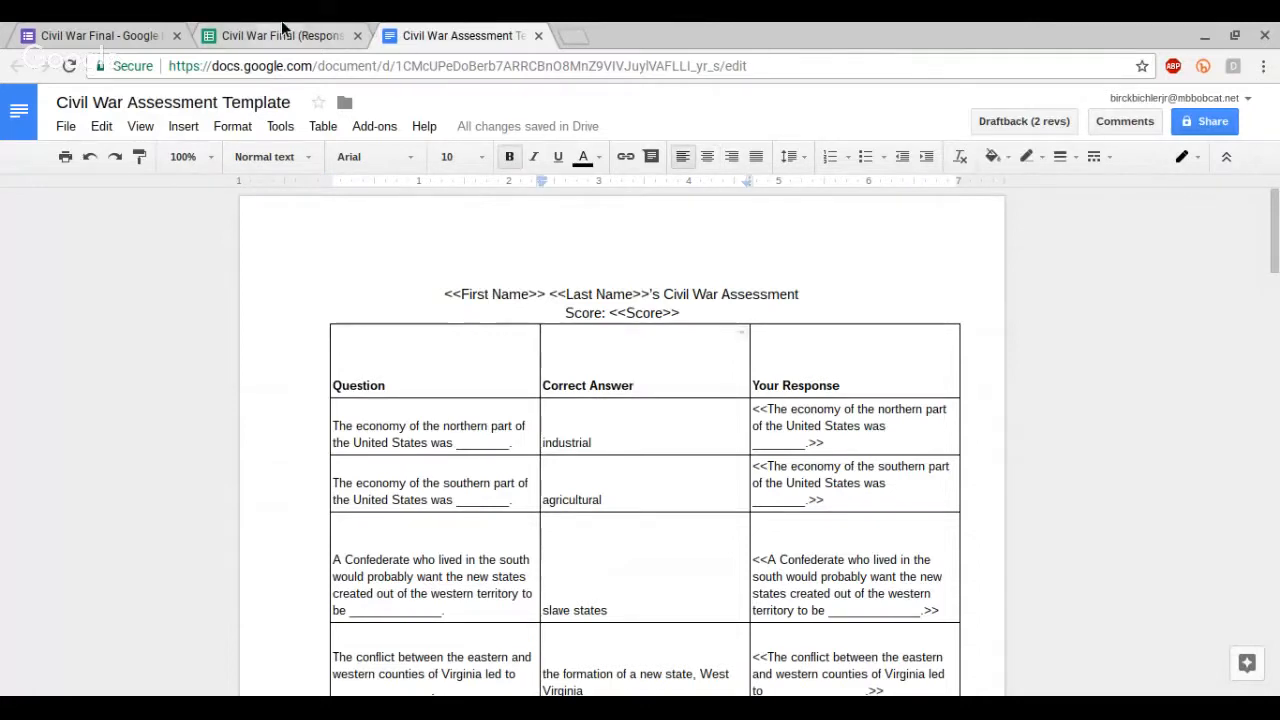
Step: Open the autoCrat add-on in the Civil War Final (Responses) spreadsheet
click(283, 35)
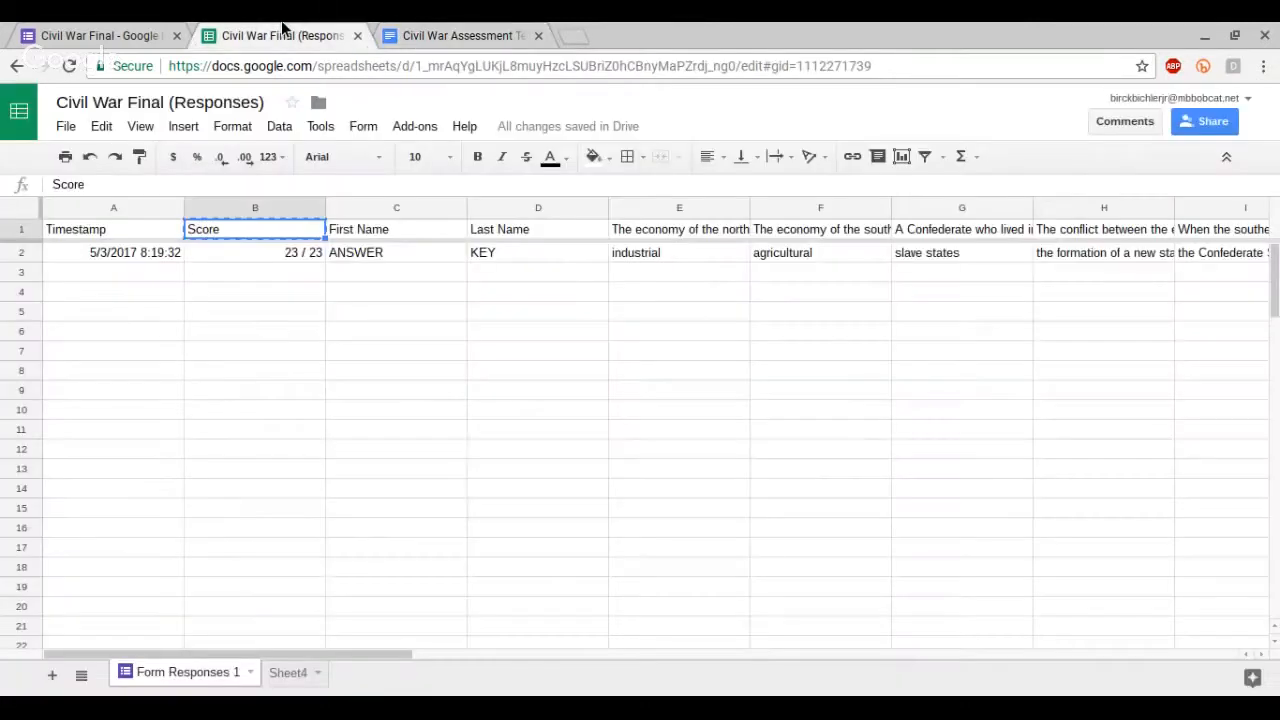
click(415, 126)
mouse_move(443, 165)
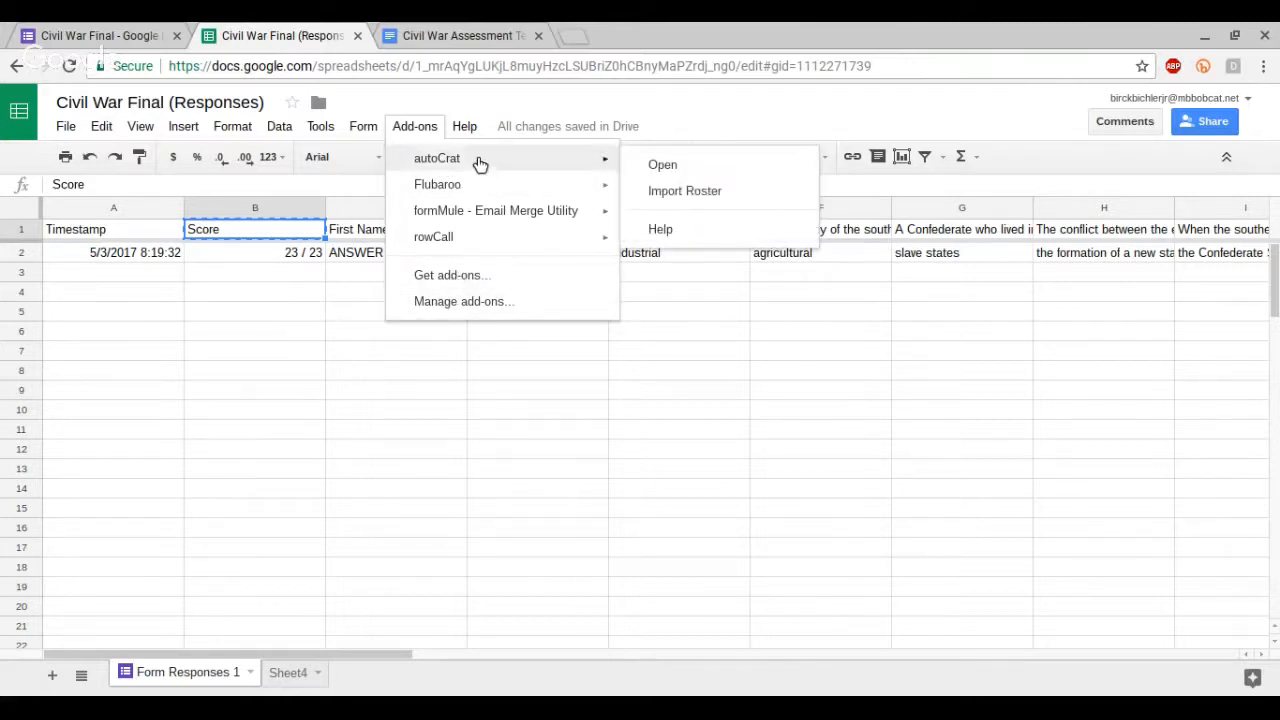
click(677, 164)
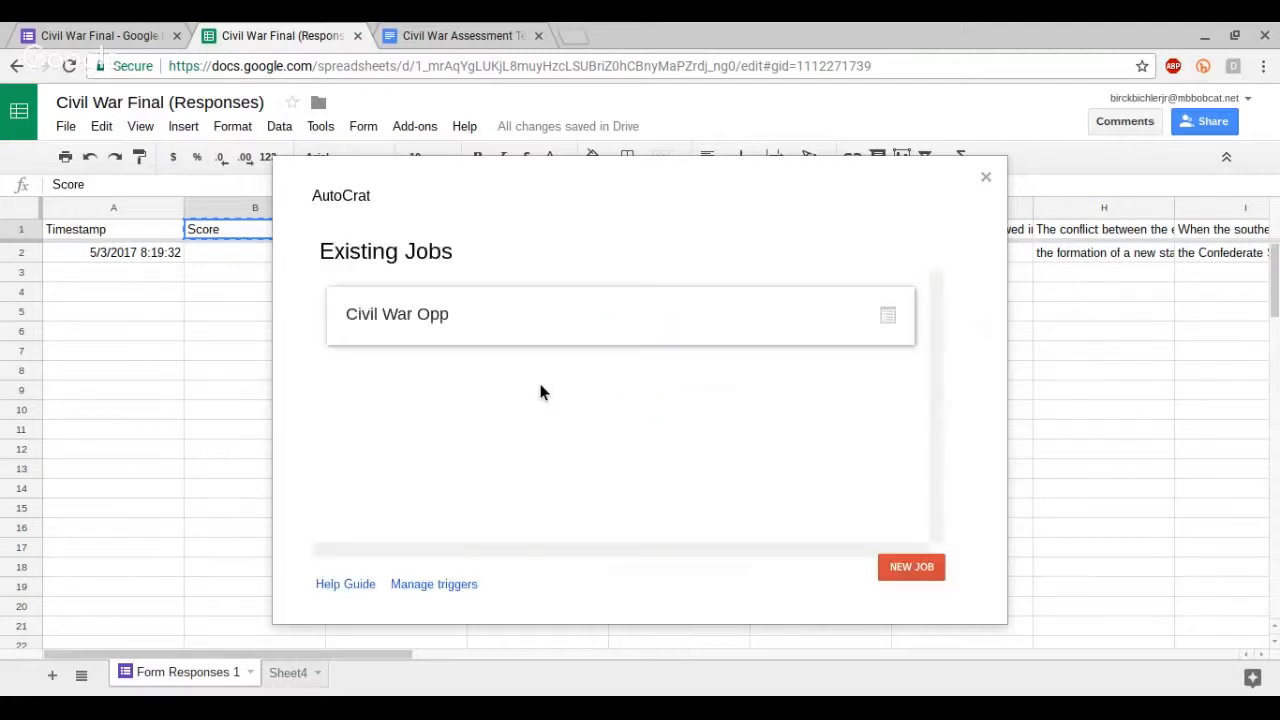
Step: Start a new autoCrat merge job named Civil War 2 and continue to template selection
mouse_move(474, 337)
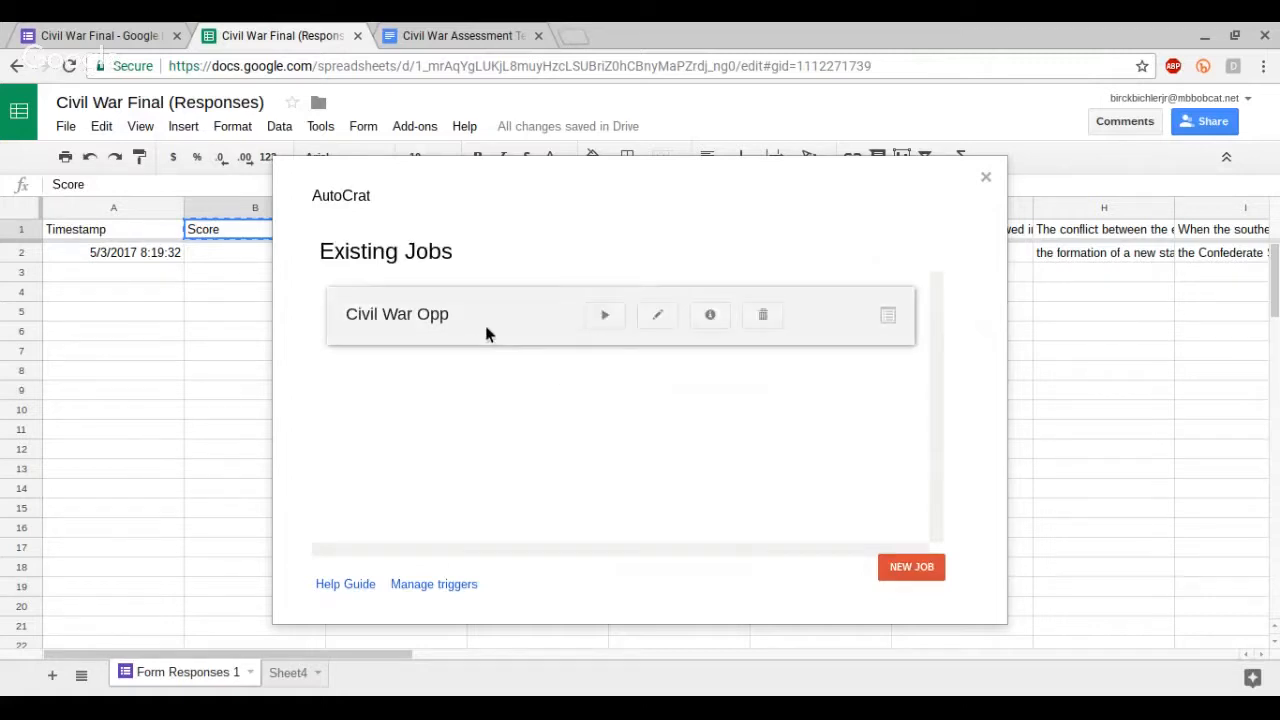
click(919, 565)
click(622, 318)
text(Civi)
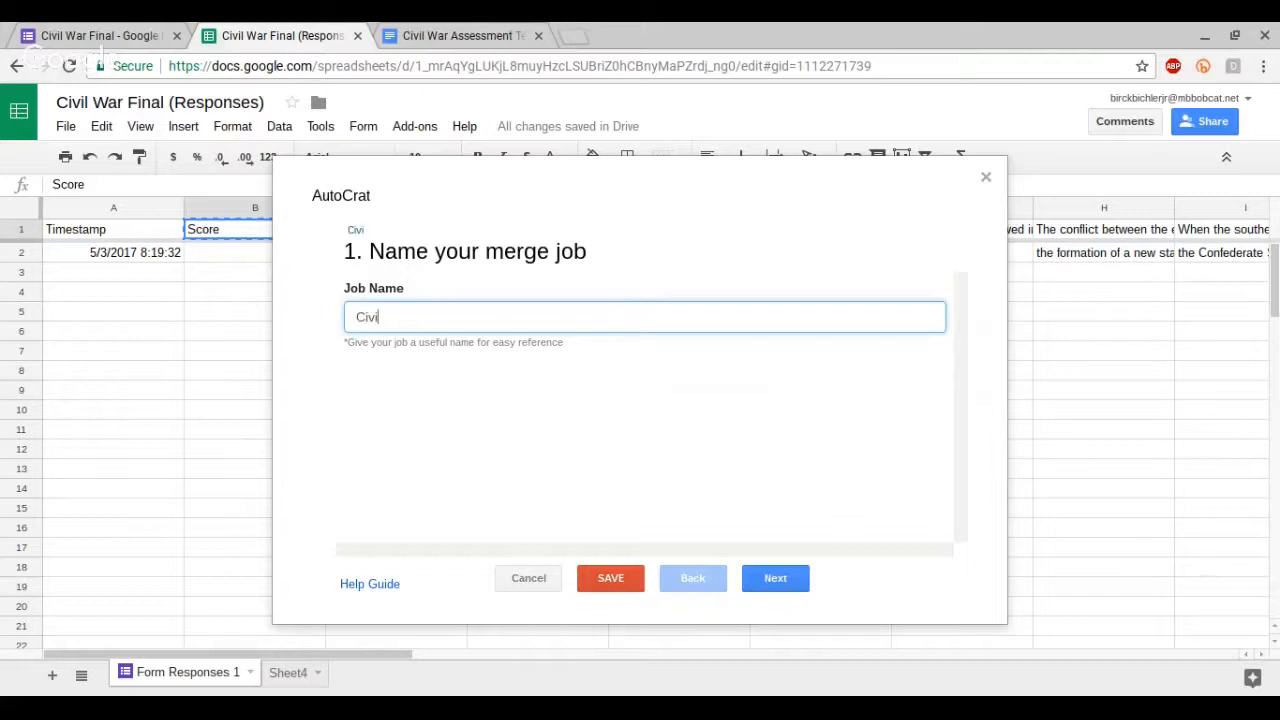
text(l War)
key(ctrl+a)
key(BackSpace)
text(2)
text(Civil W)
click(776, 580)
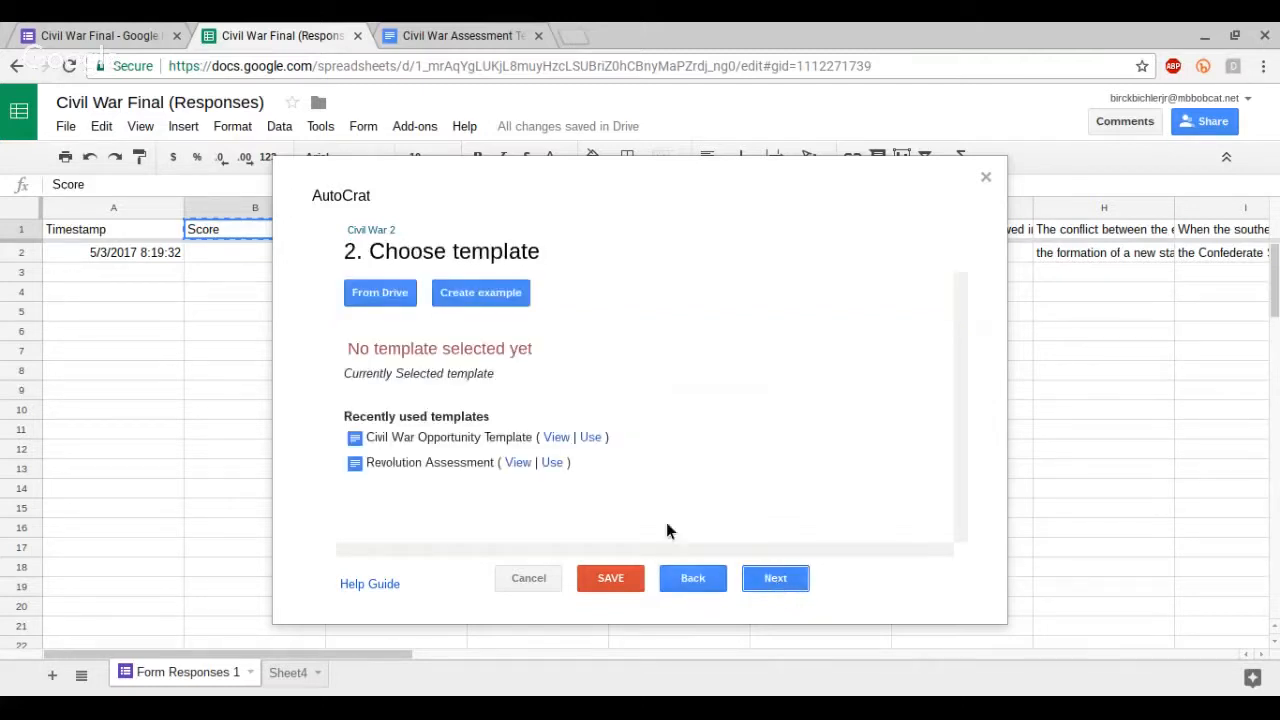
Step: Choose Civil War Assessment Template from Drive as the job's template and continue to field mapping
click(384, 292)
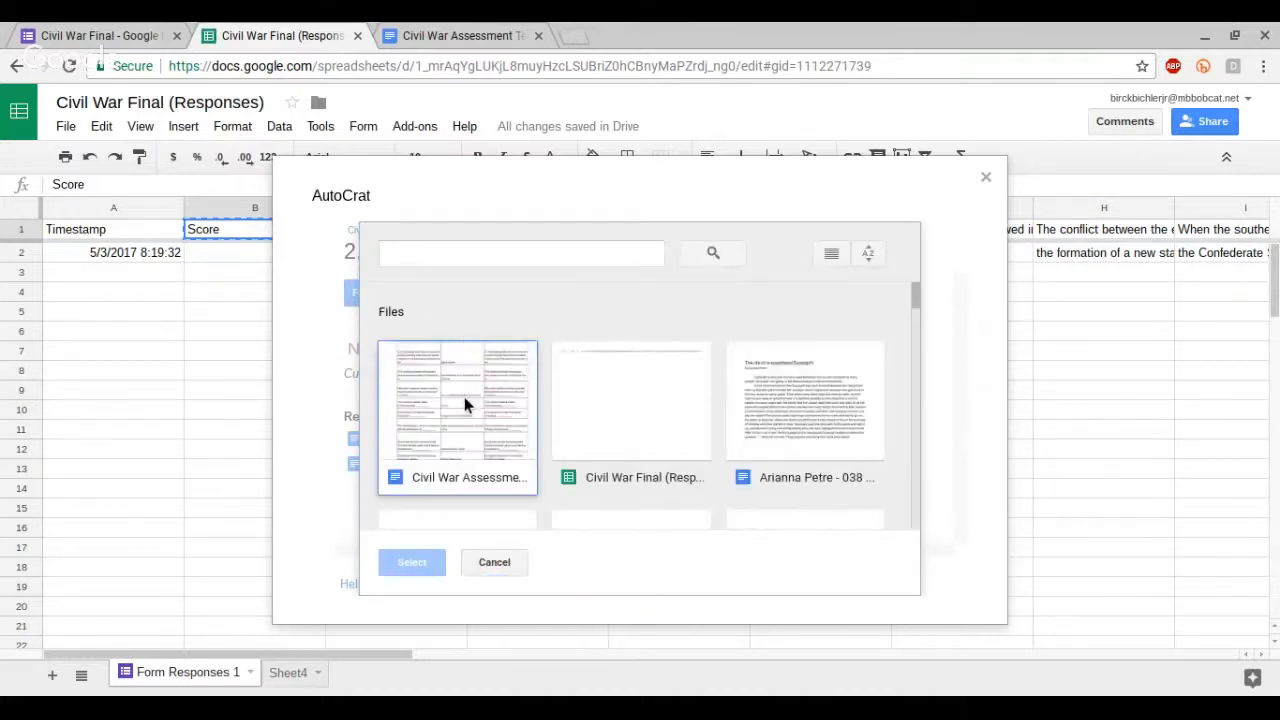
click(463, 399)
click(409, 566)
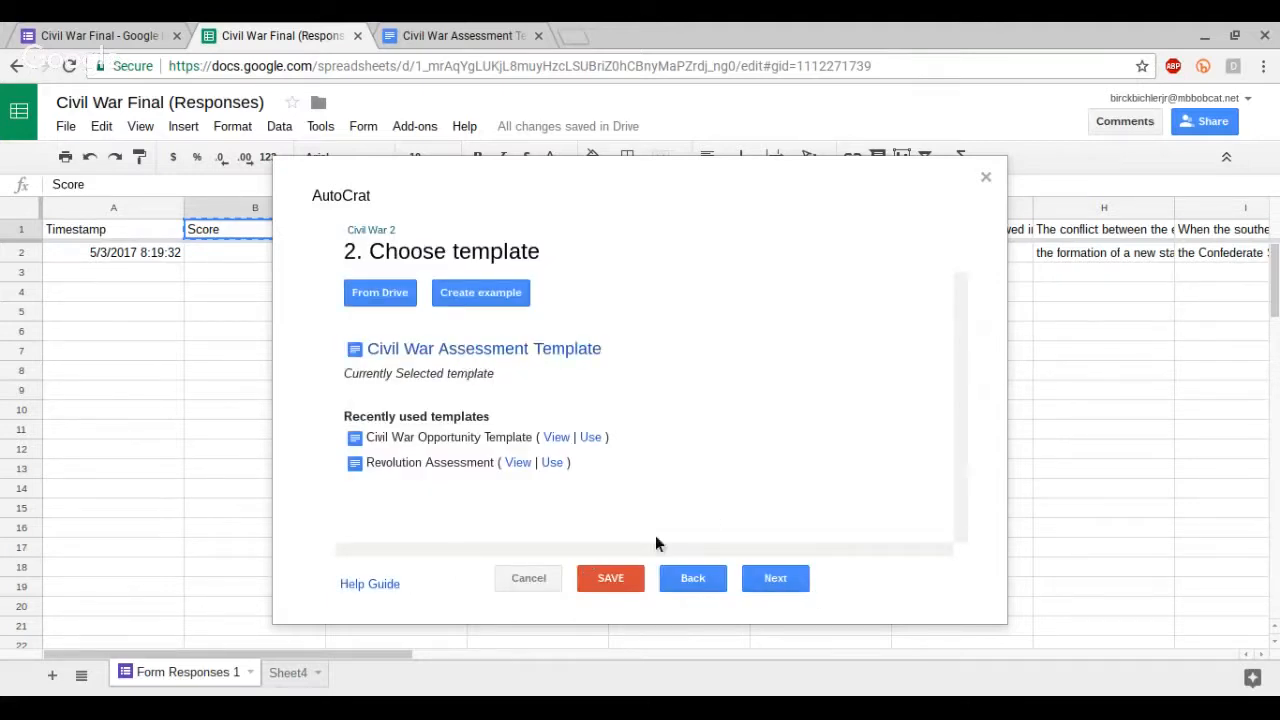
click(772, 580)
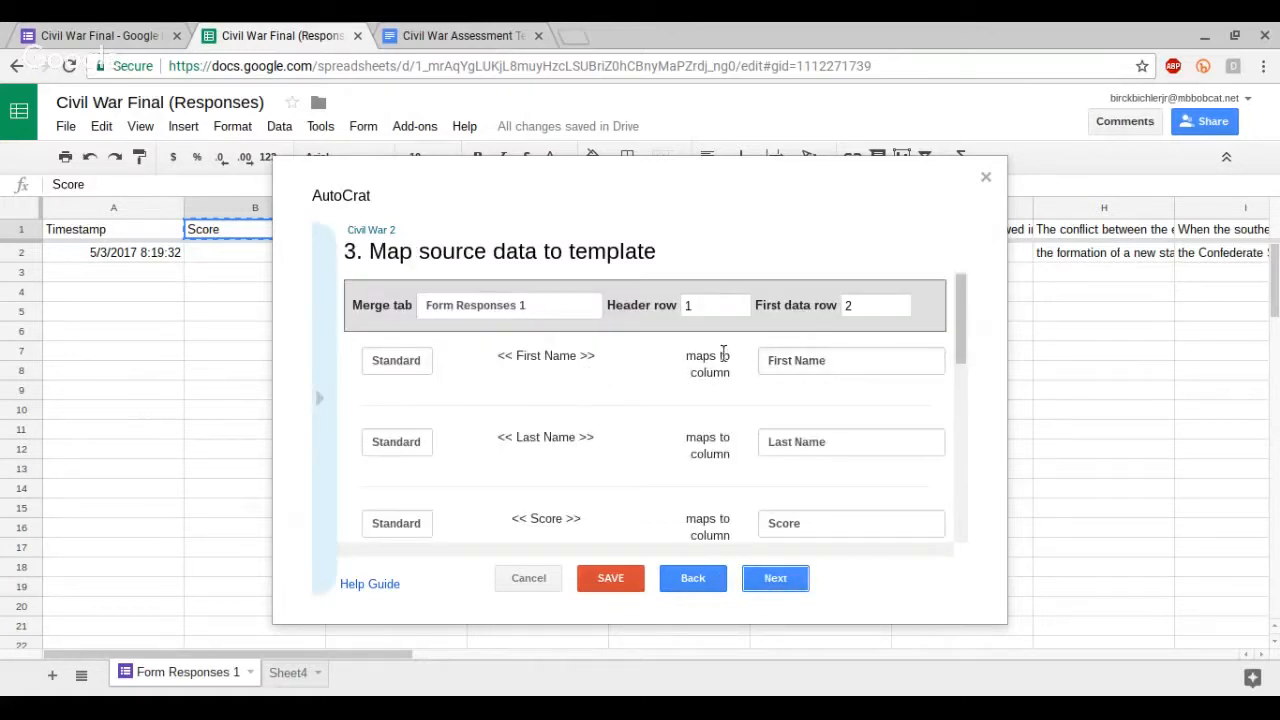
Step: Map the northern and southern economy question tags to their matching response columns
scroll(691, 394, down, 5)
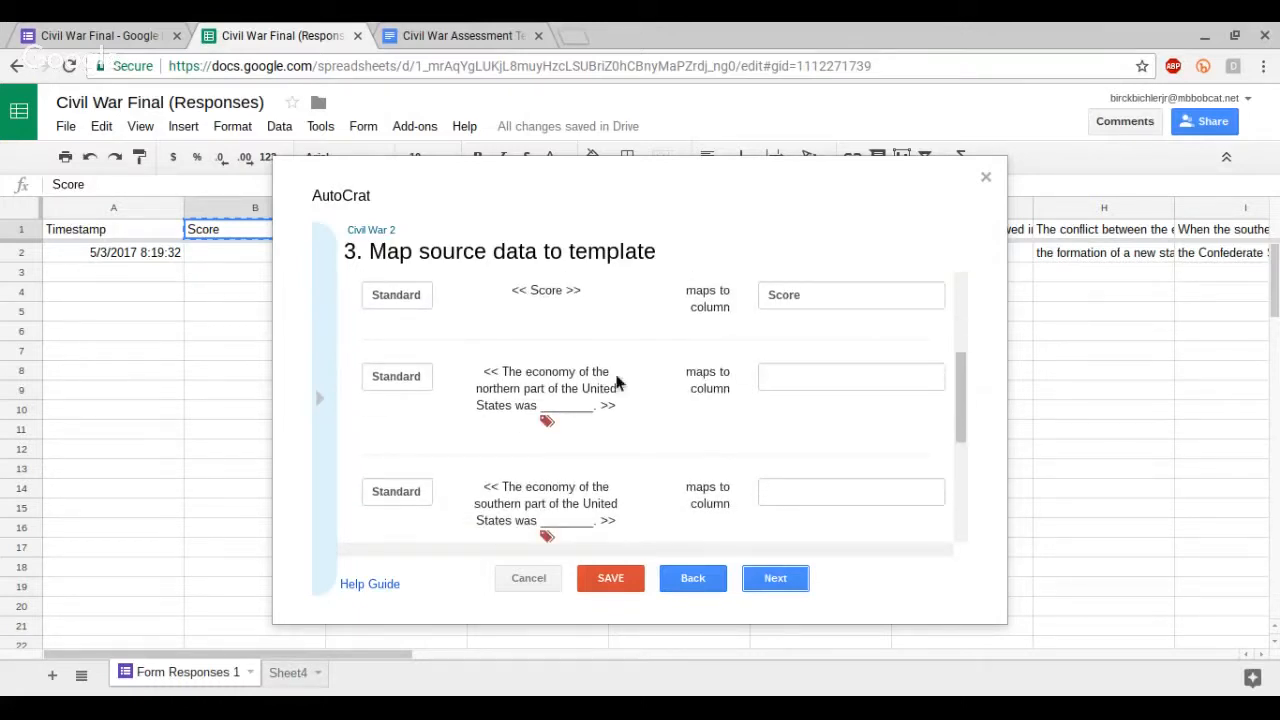
scroll(690, 365, up, 1)
scroll(825, 398, down, 2)
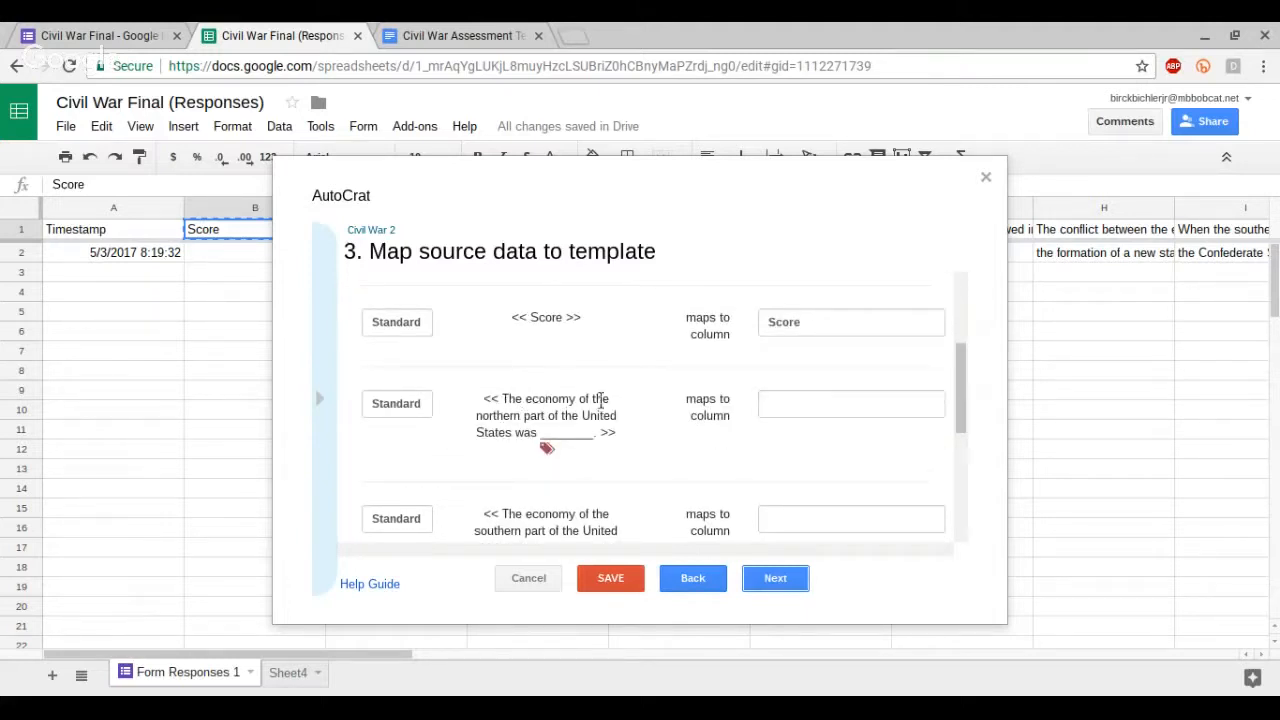
click(825, 410)
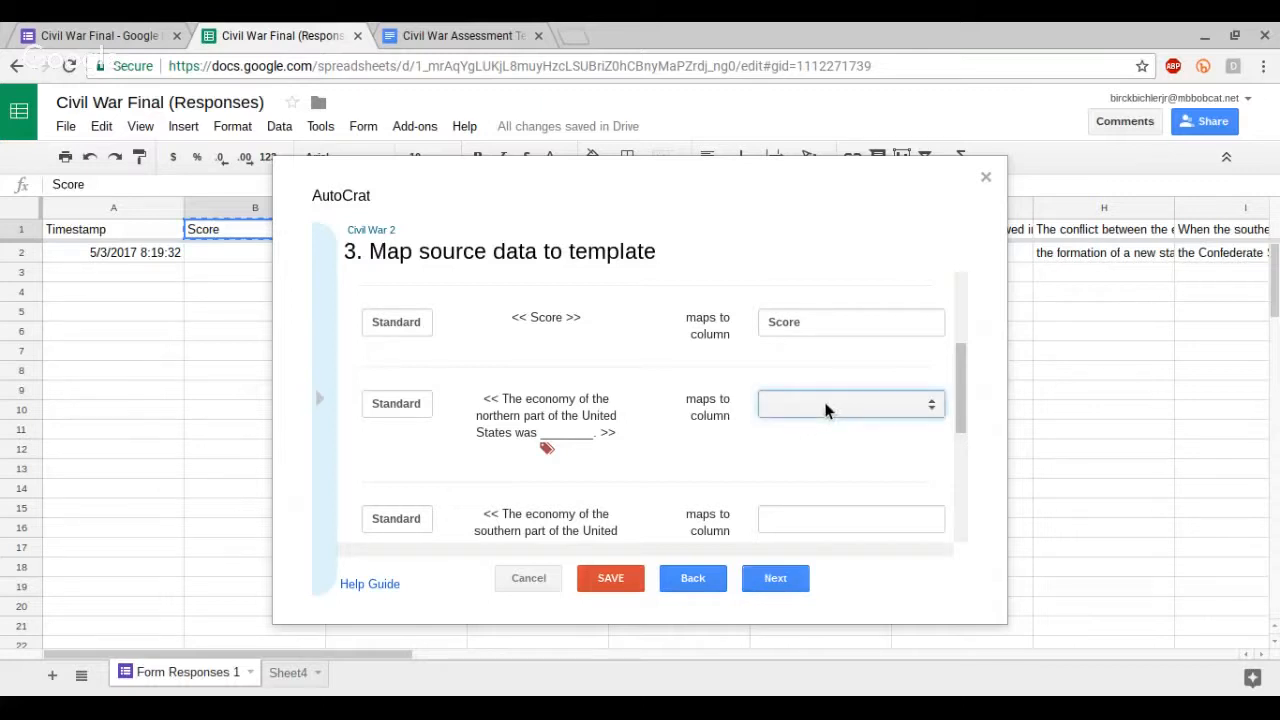
click(306, 172)
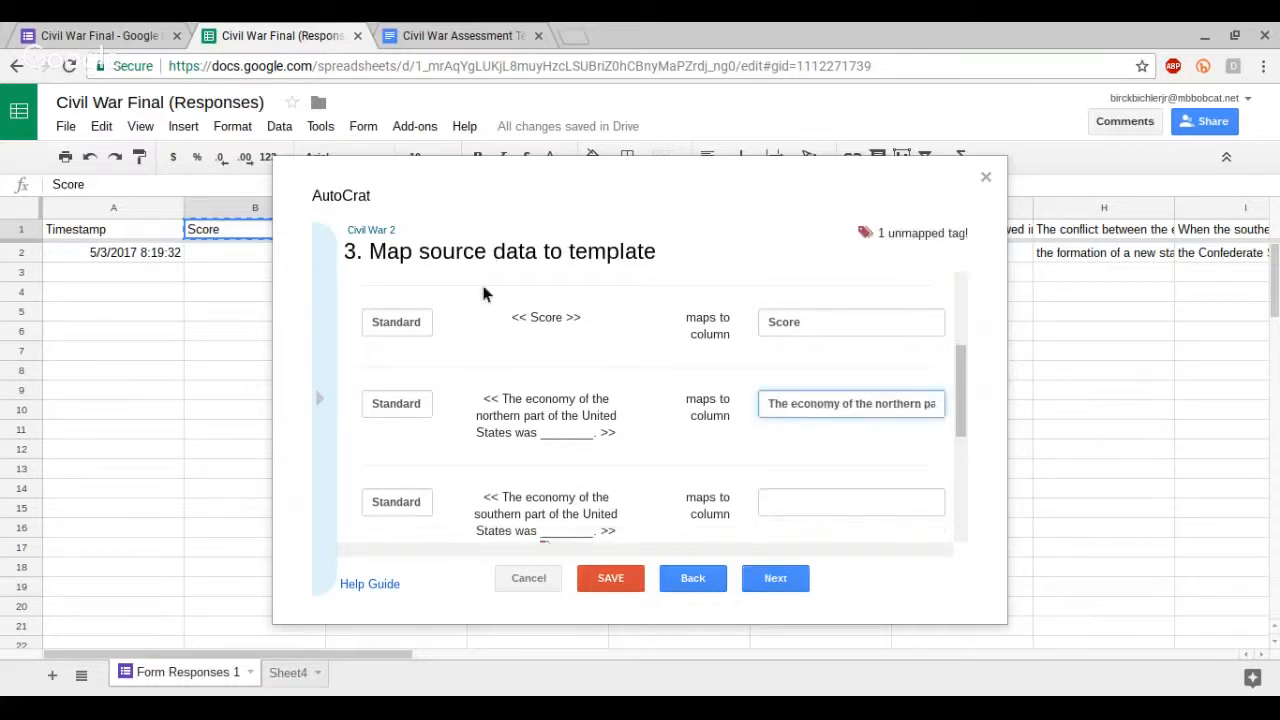
click(775, 500)
click(337, 283)
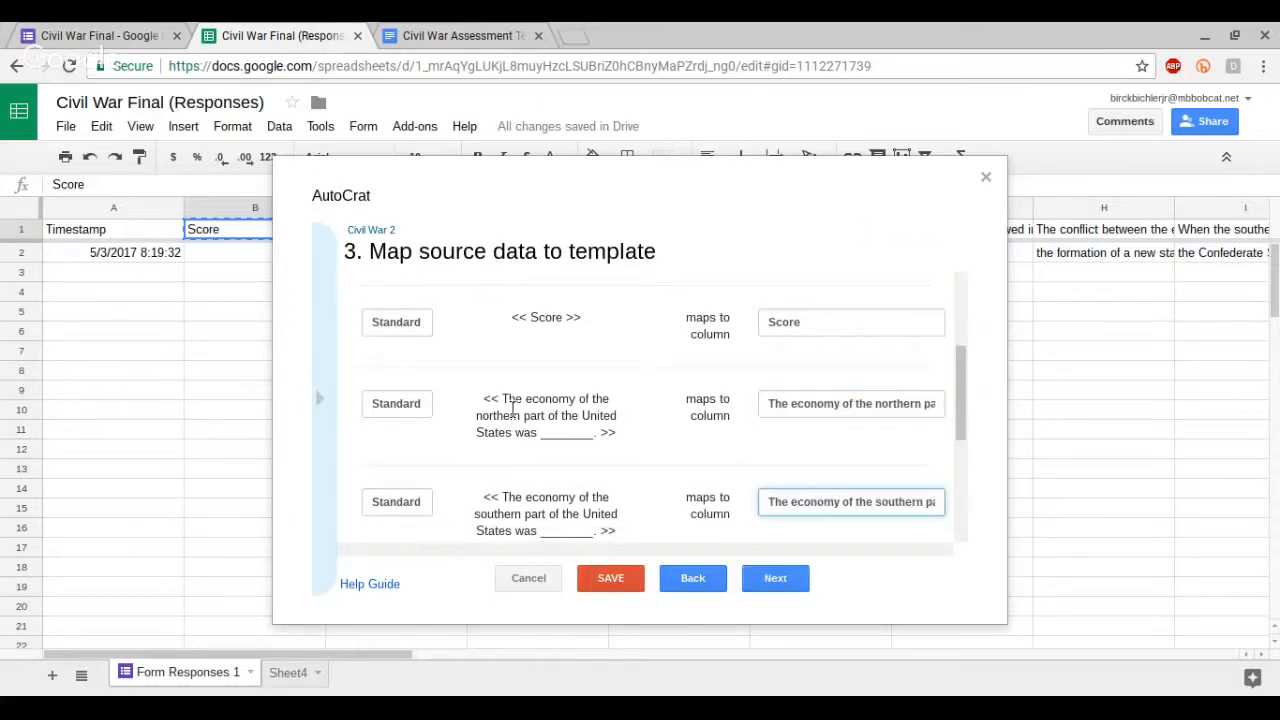
Step: Review the remaining tag-to-column mappings and continue to file settings
scroll(598, 442, down, 1)
scroll(620, 445, down, 1)
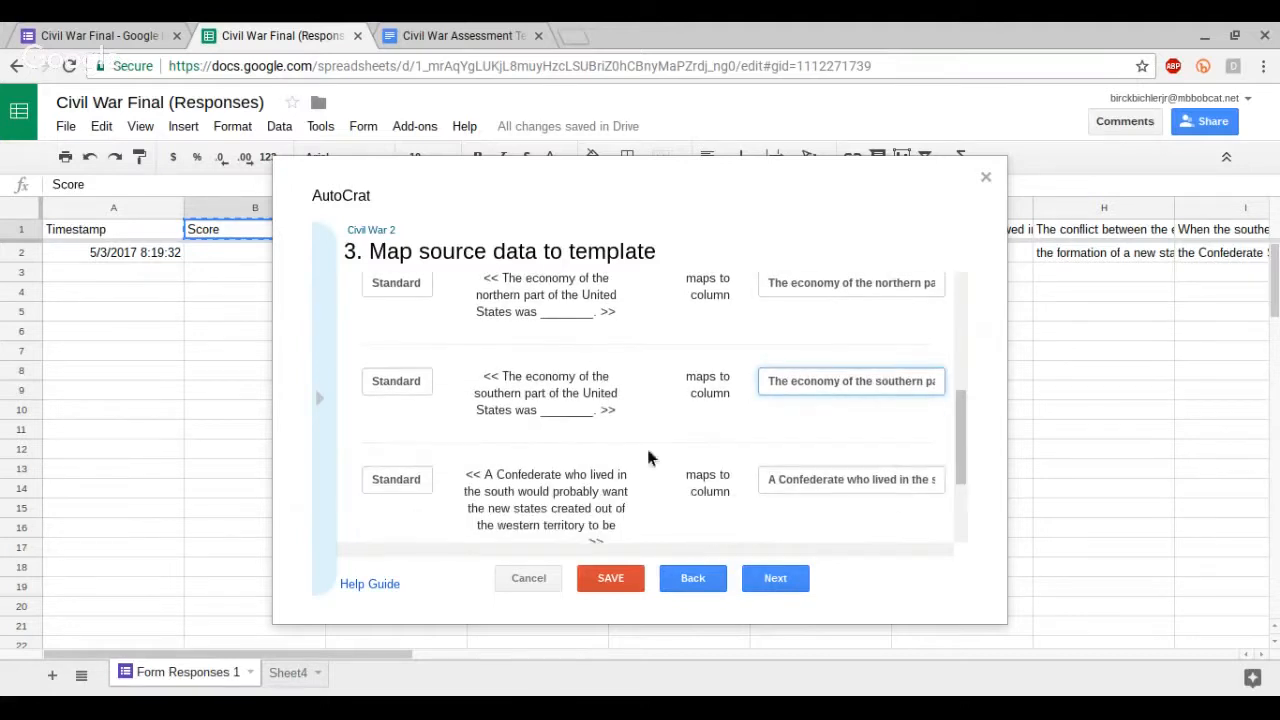
scroll(786, 485, down, 3)
scroll(770, 485, down, 1)
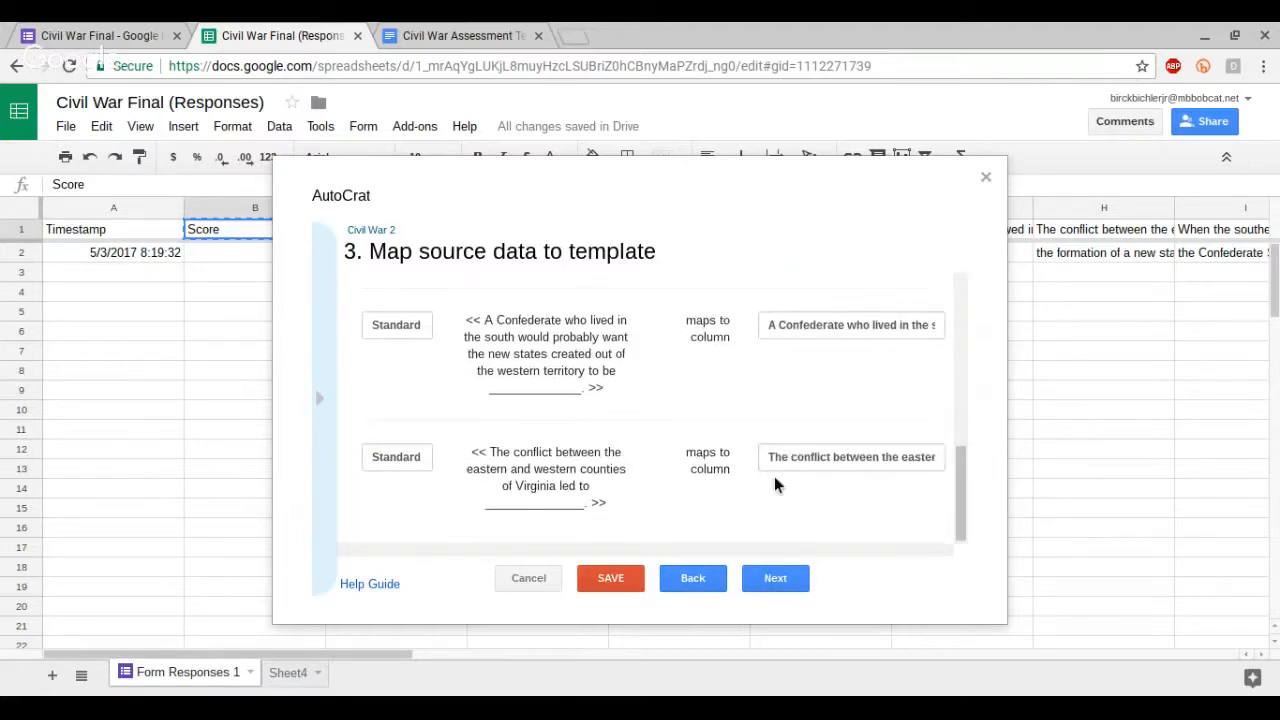
scroll(740, 445, up, 7)
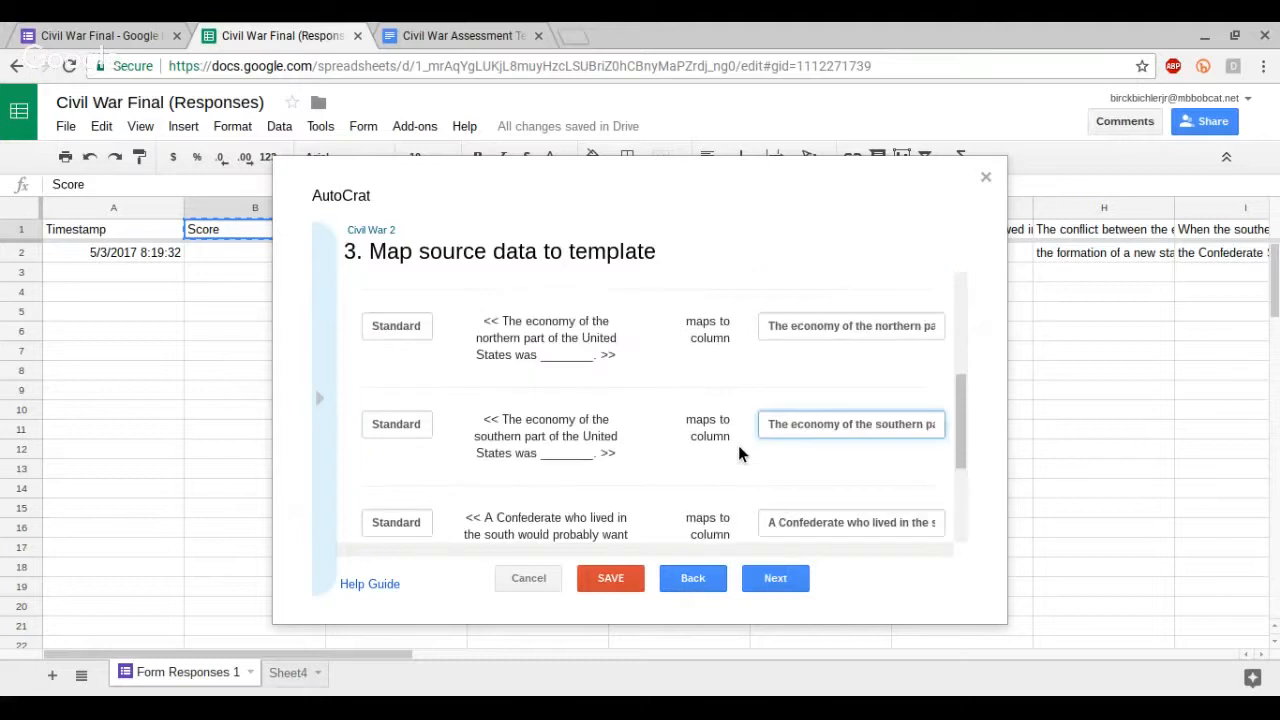
click(776, 580)
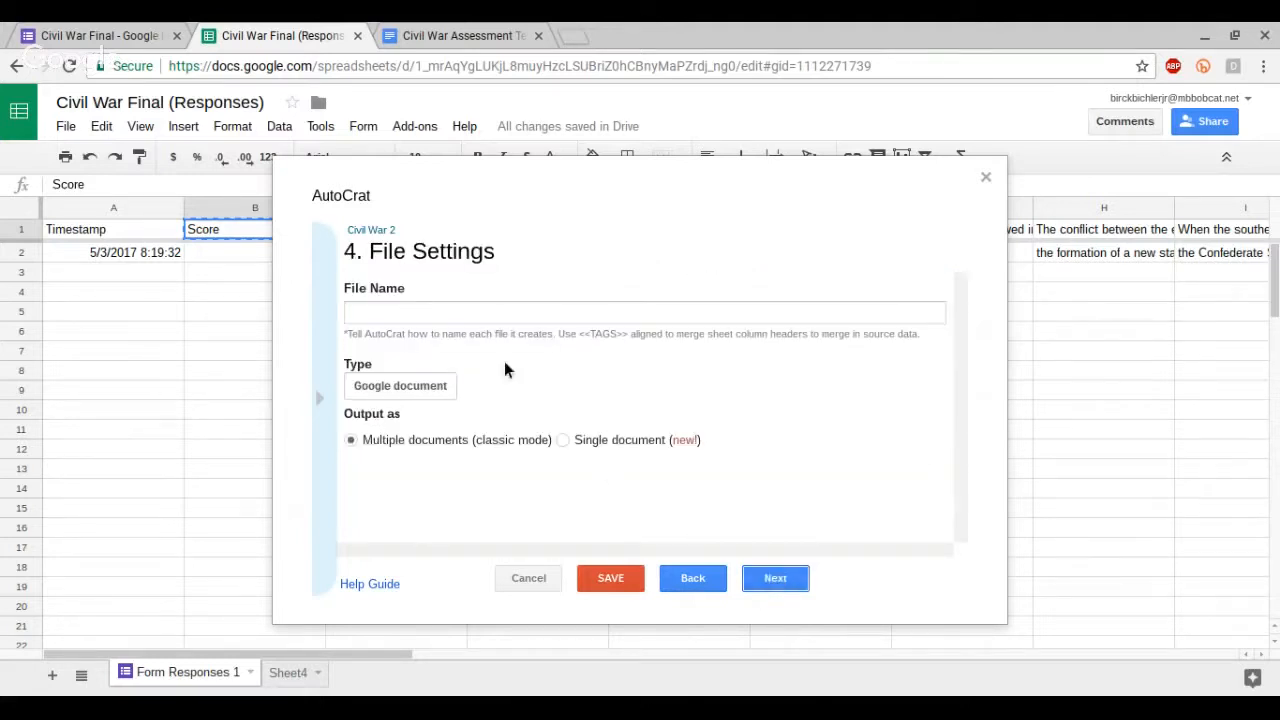
Step: Set the merged file name to <<Last Name>> Civil War Assessment using the copied Last Name tag, and continue
click(489, 318)
click(329, 345)
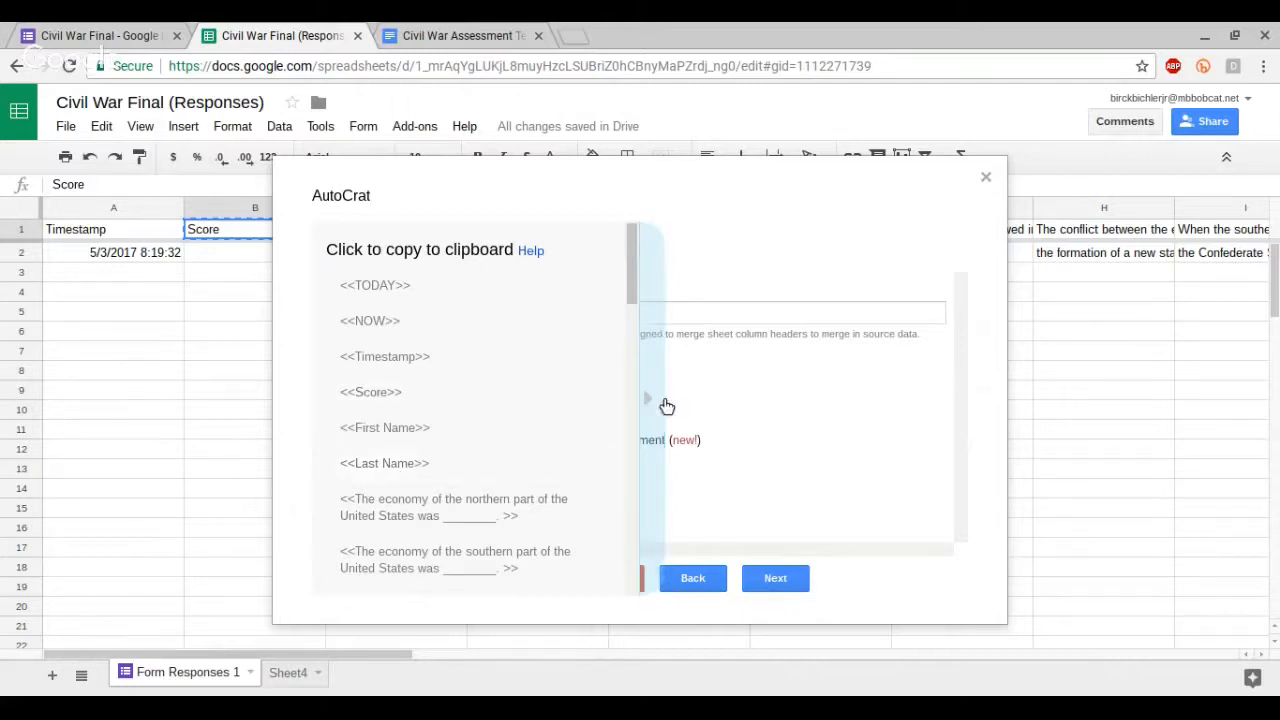
click(403, 465)
click(457, 310)
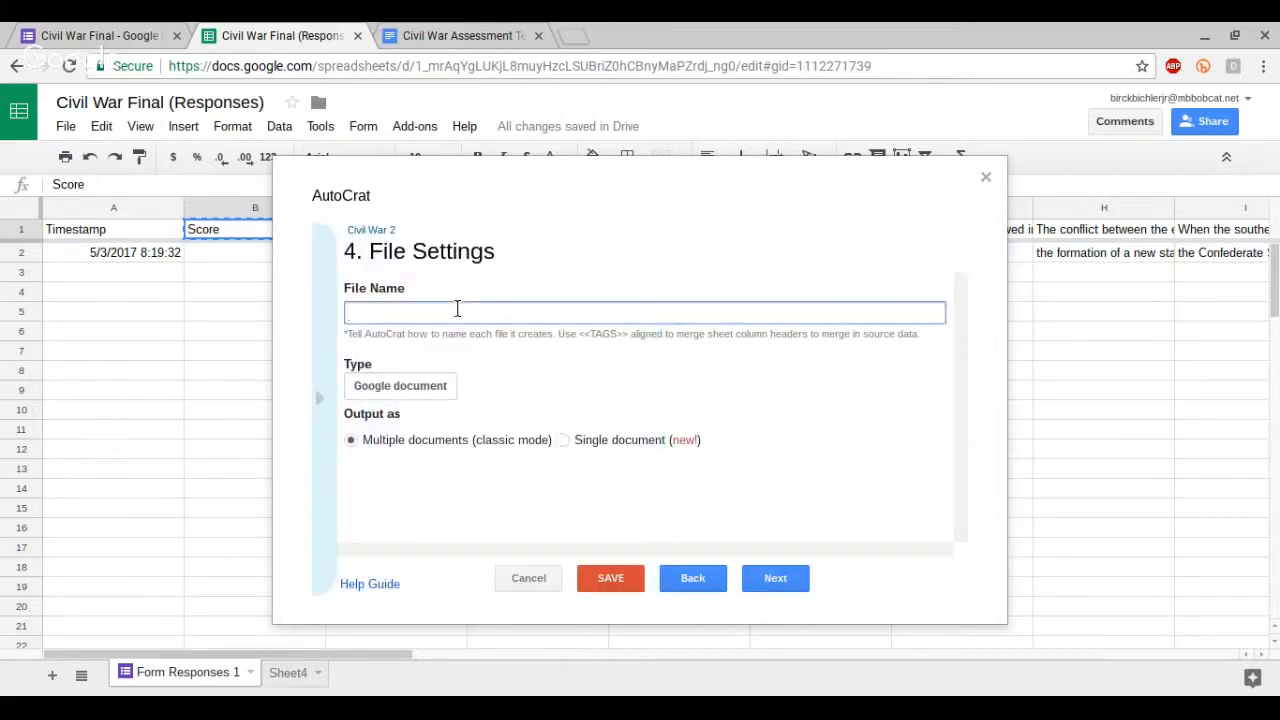
text(<<Last Name>>)
text(Civil War Assessment)
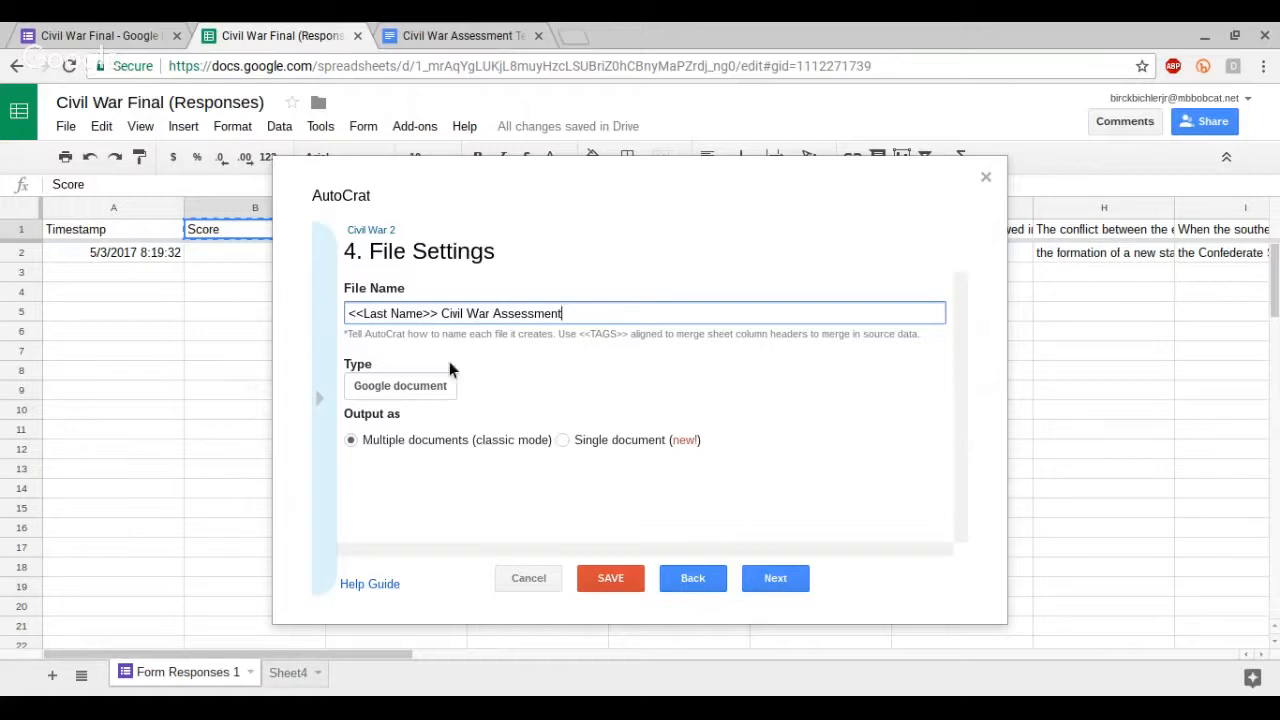
click(784, 578)
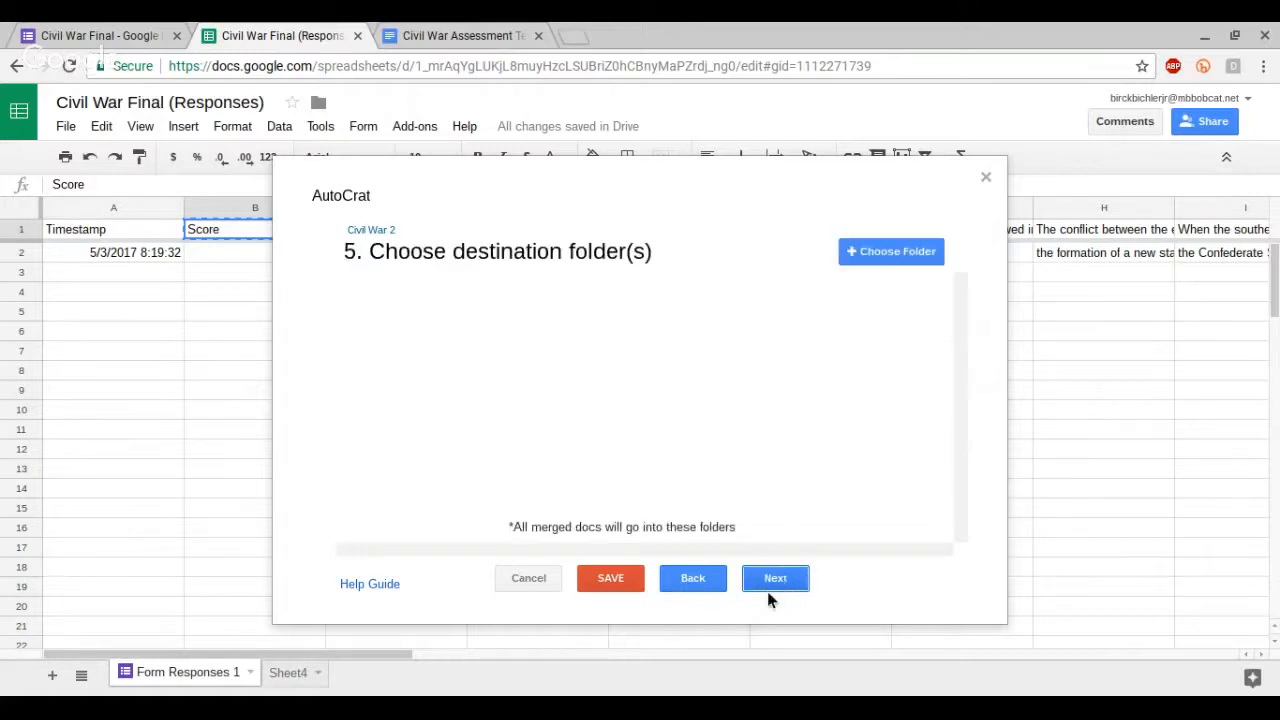
Step: Choose the Civil War Assessments folder as destination and skip the optional dynamic folder and merge condition steps
click(888, 252)
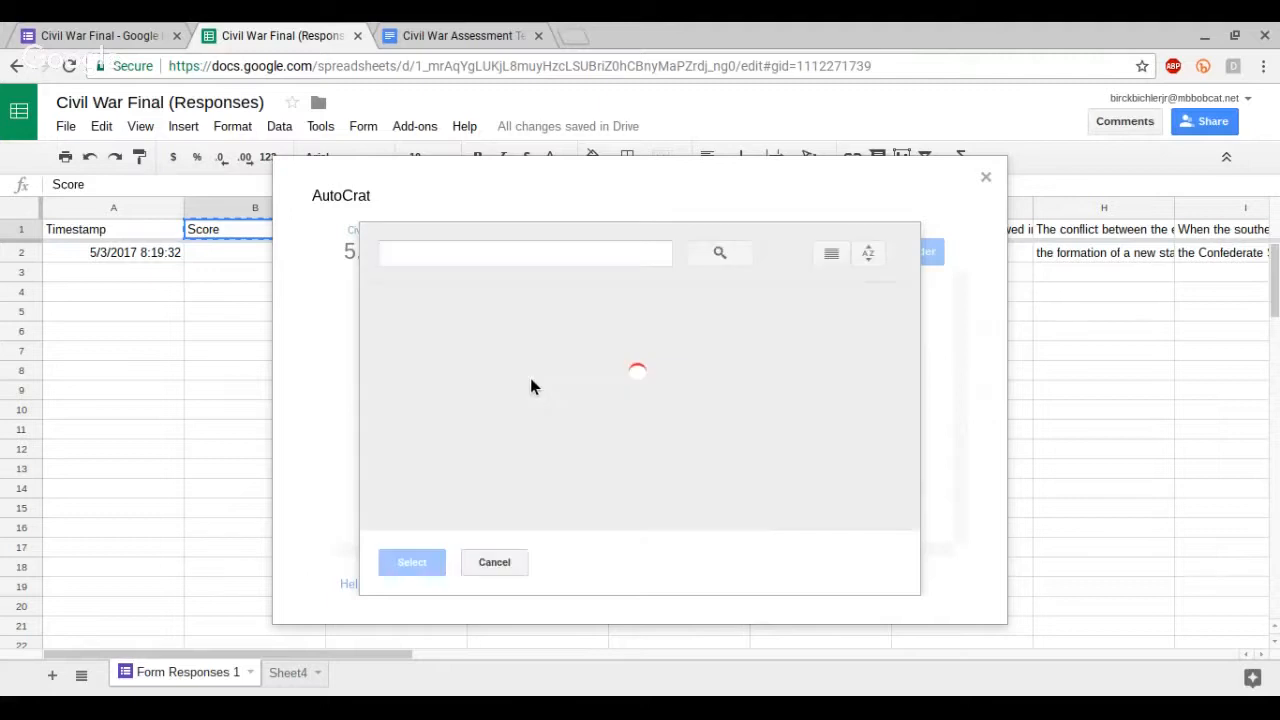
click(466, 365)
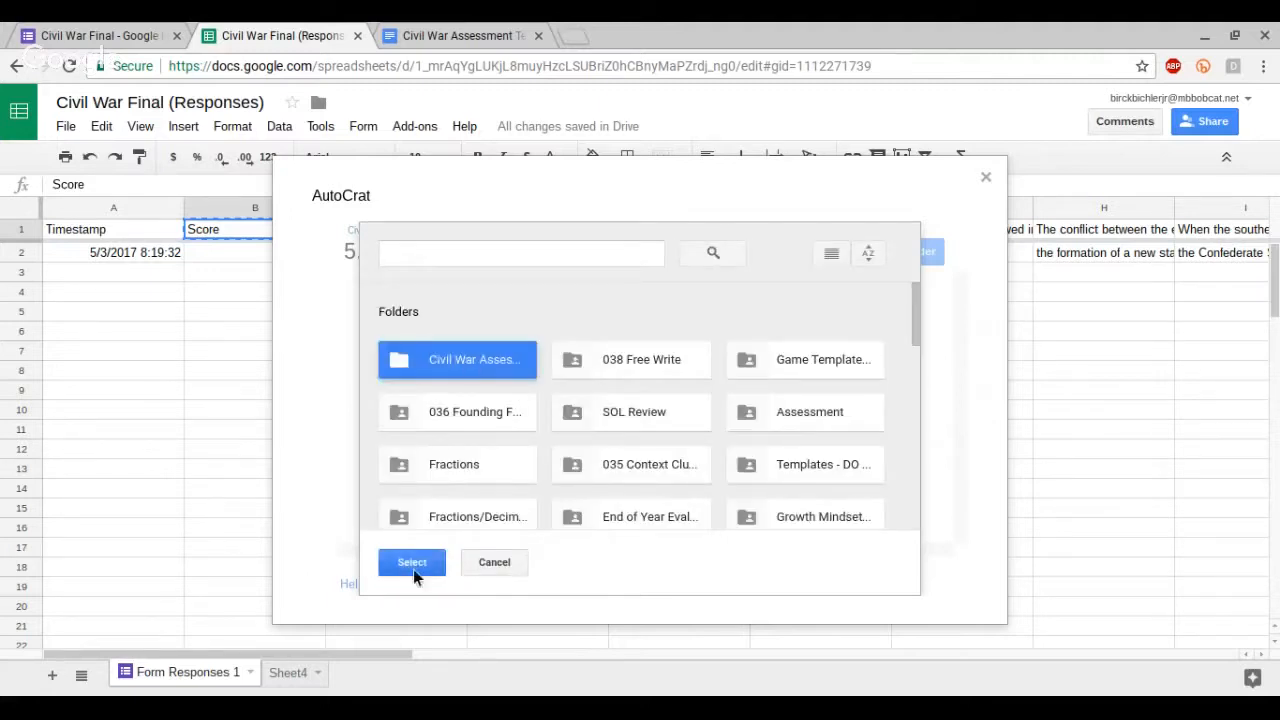
click(413, 566)
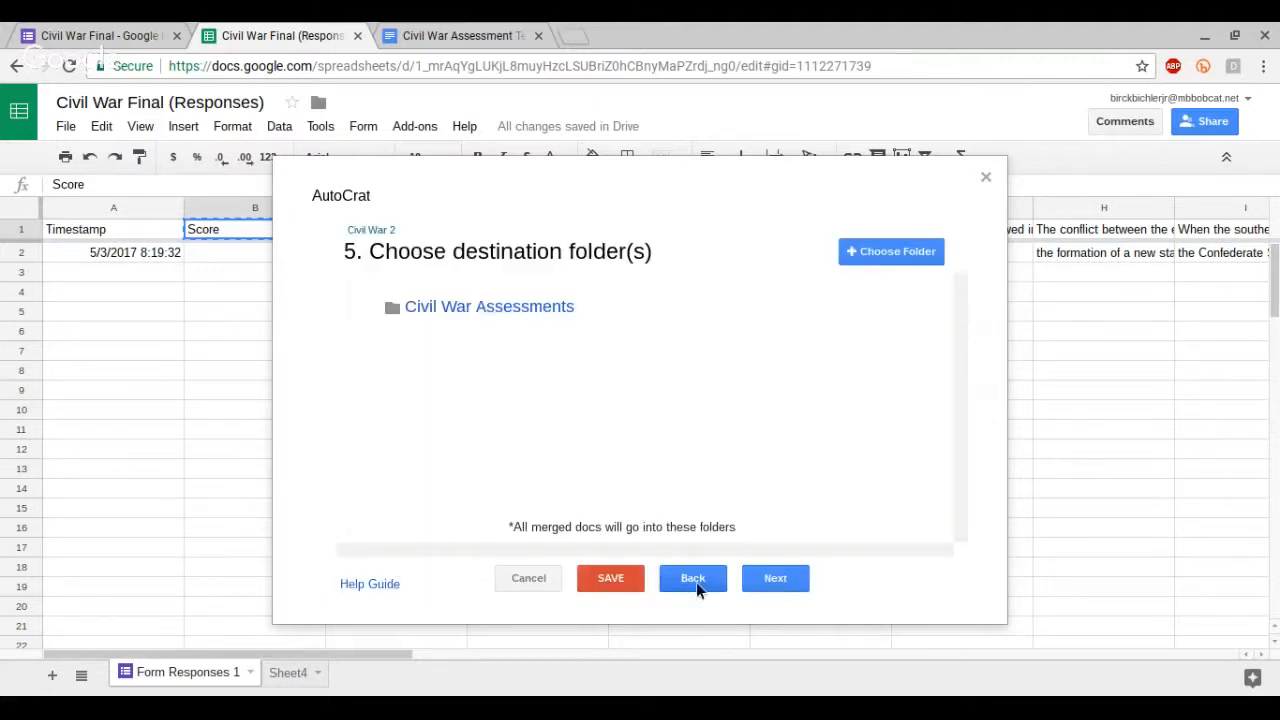
click(775, 582)
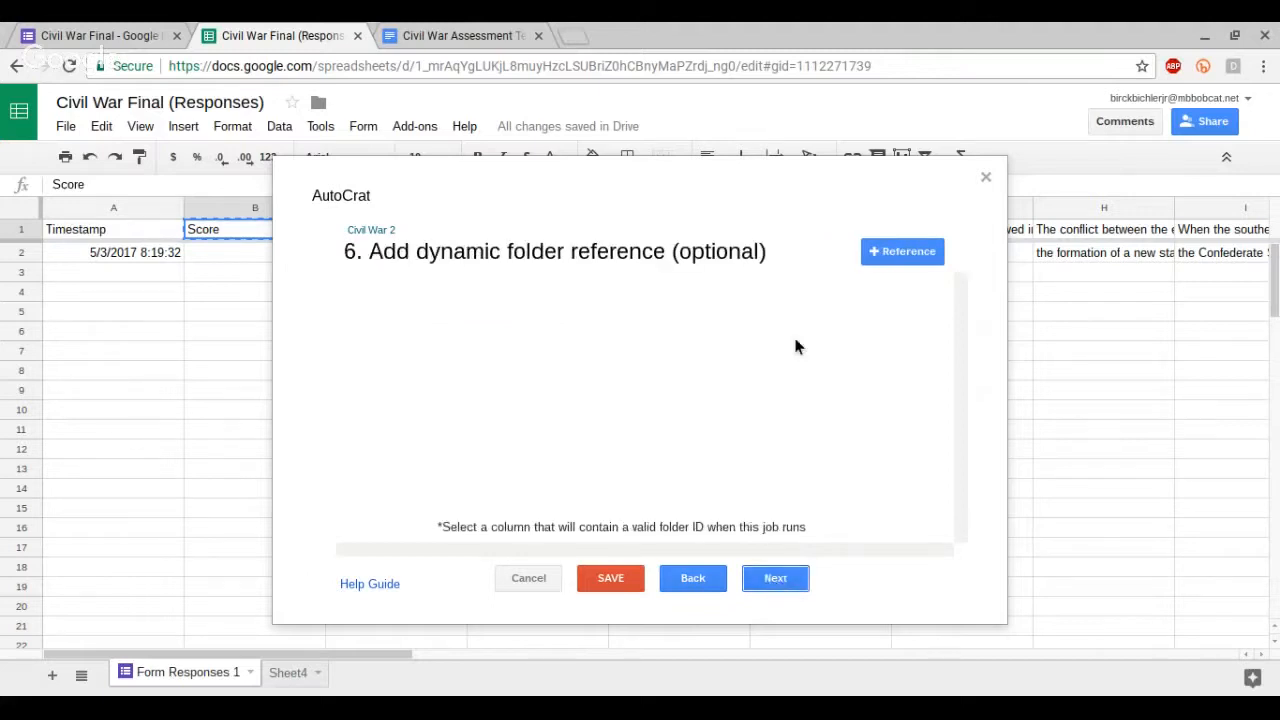
click(776, 582)
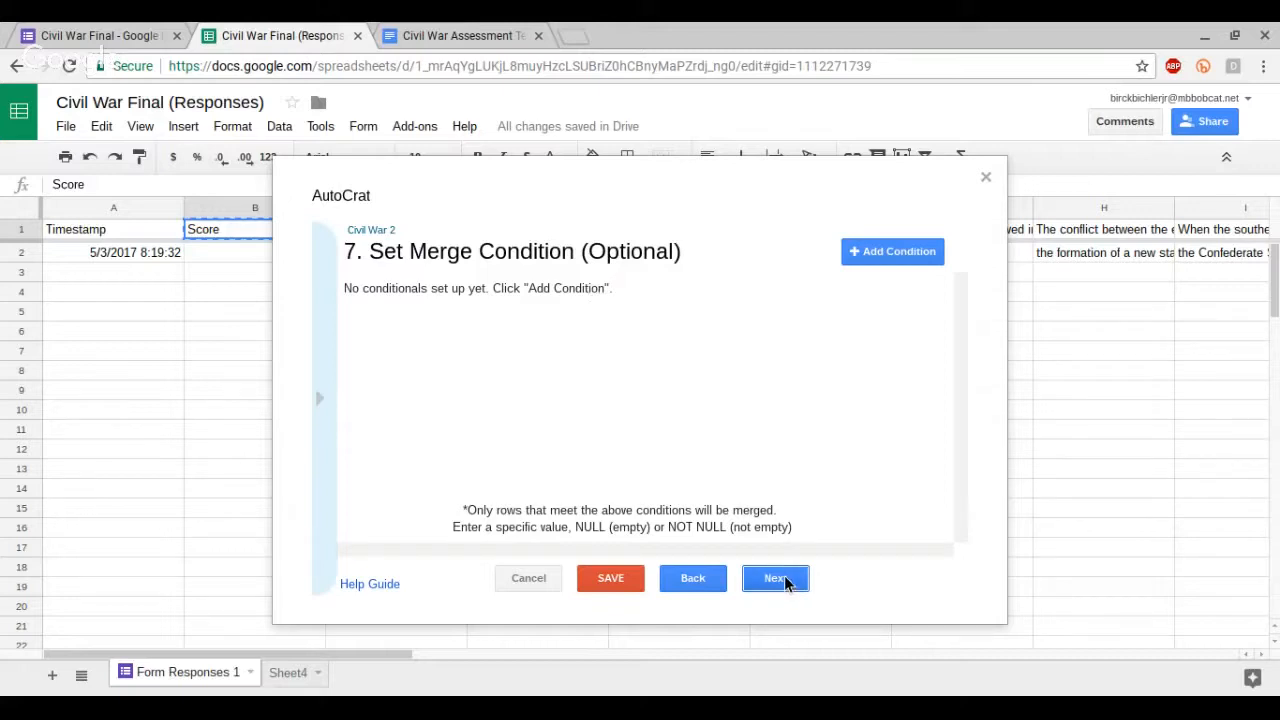
click(784, 582)
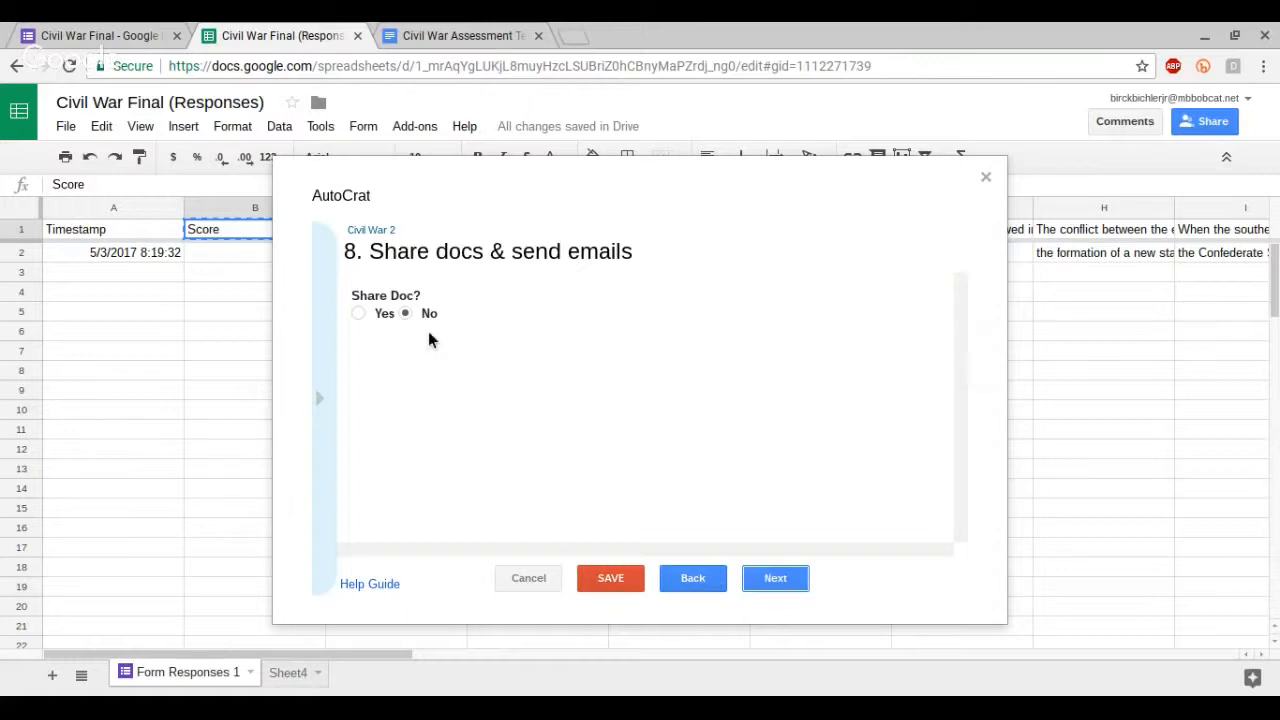
Step: Turn on document sharing and share the merged docs as a view only doc
click(359, 312)
click(468, 365)
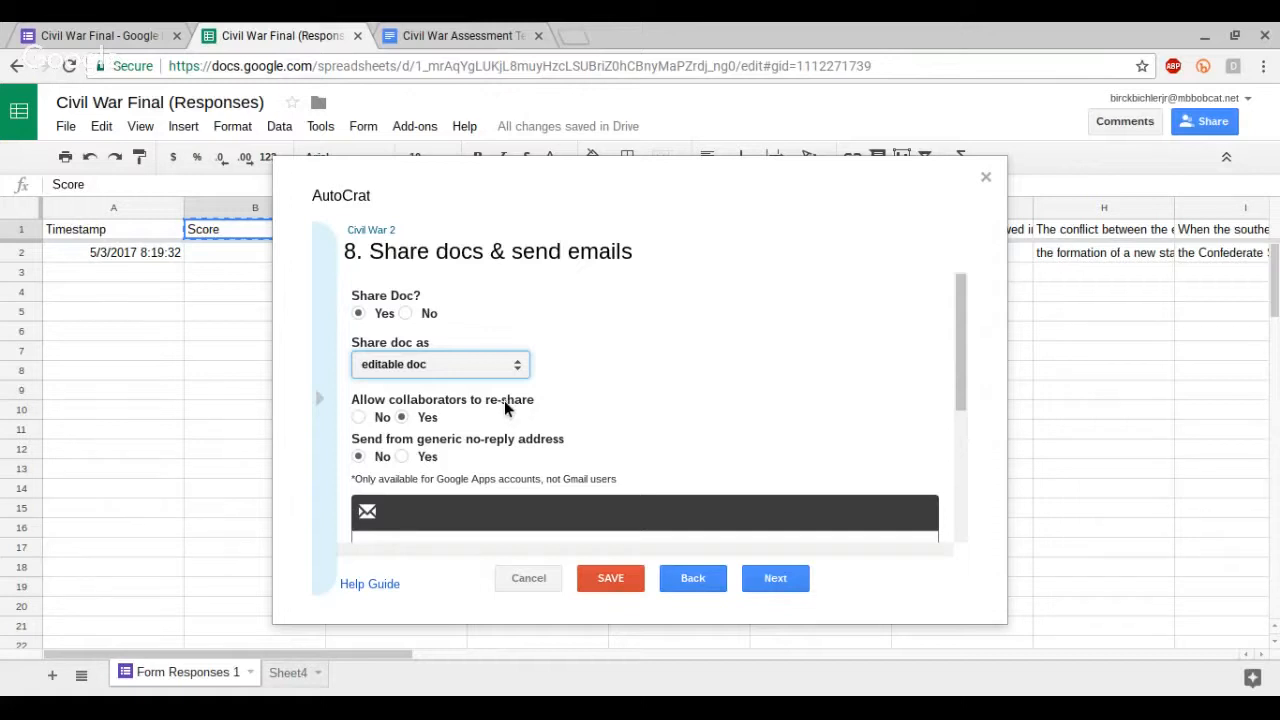
click(504, 400)
scroll(540, 365, down, 3)
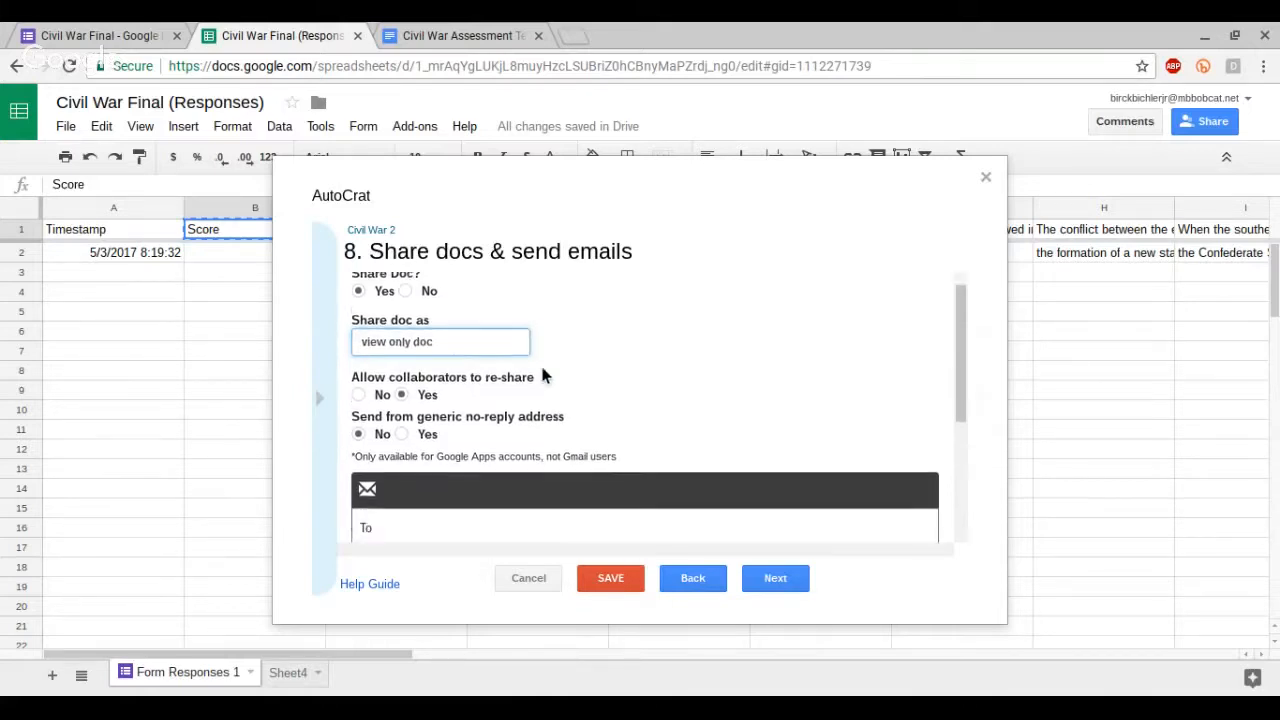
Step: Set the email recipient to the <<Your email/Google Drive username:>> tag copied from the tag list
click(393, 372)
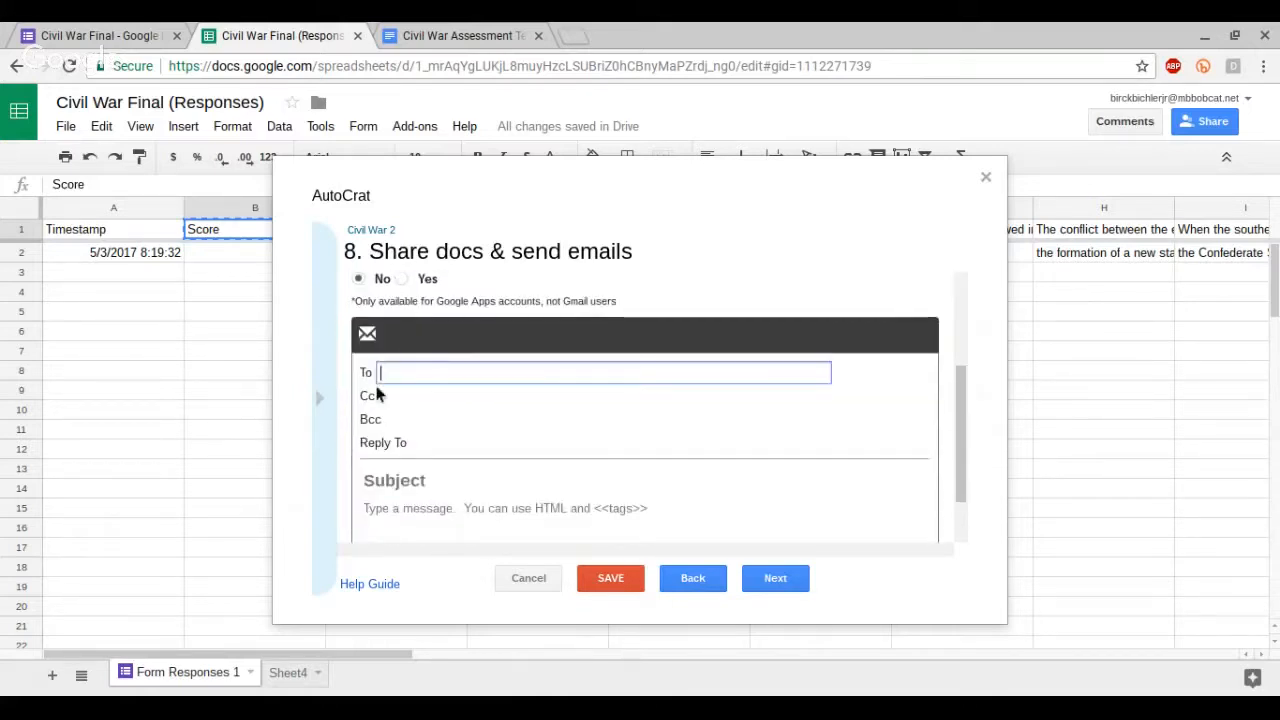
click(322, 398)
scroll(410, 460, down, 5)
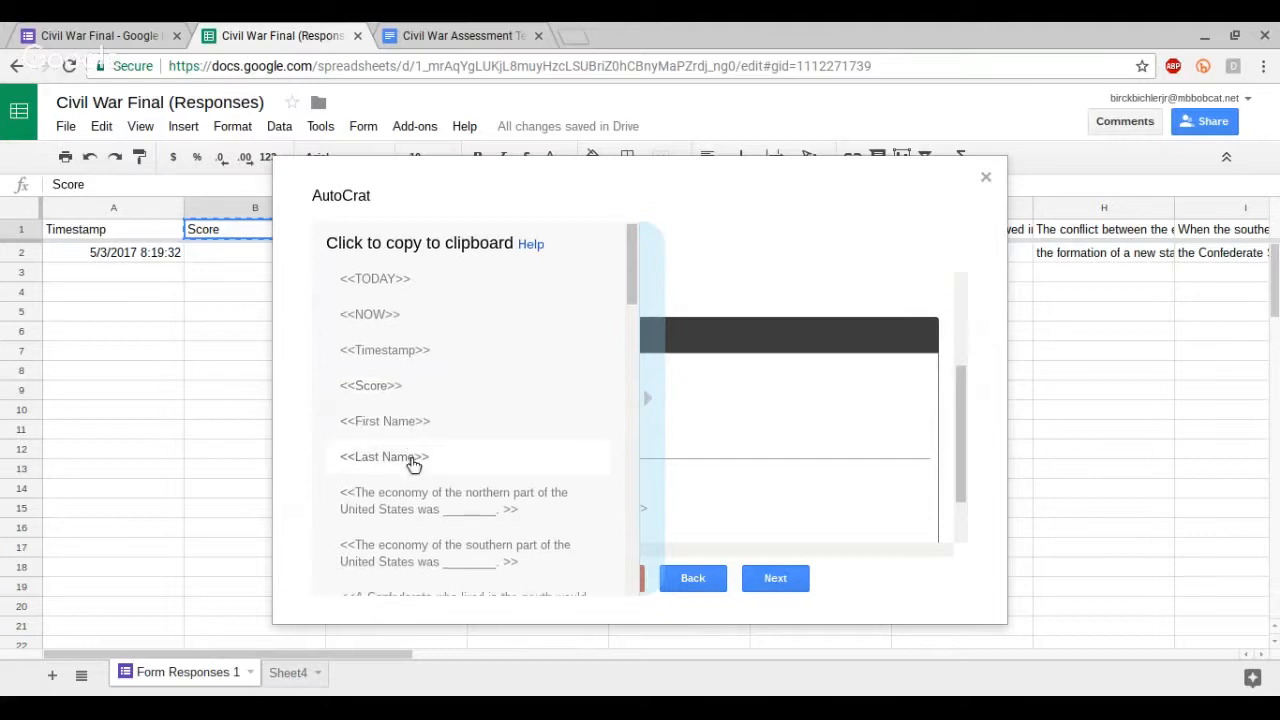
click(433, 569)
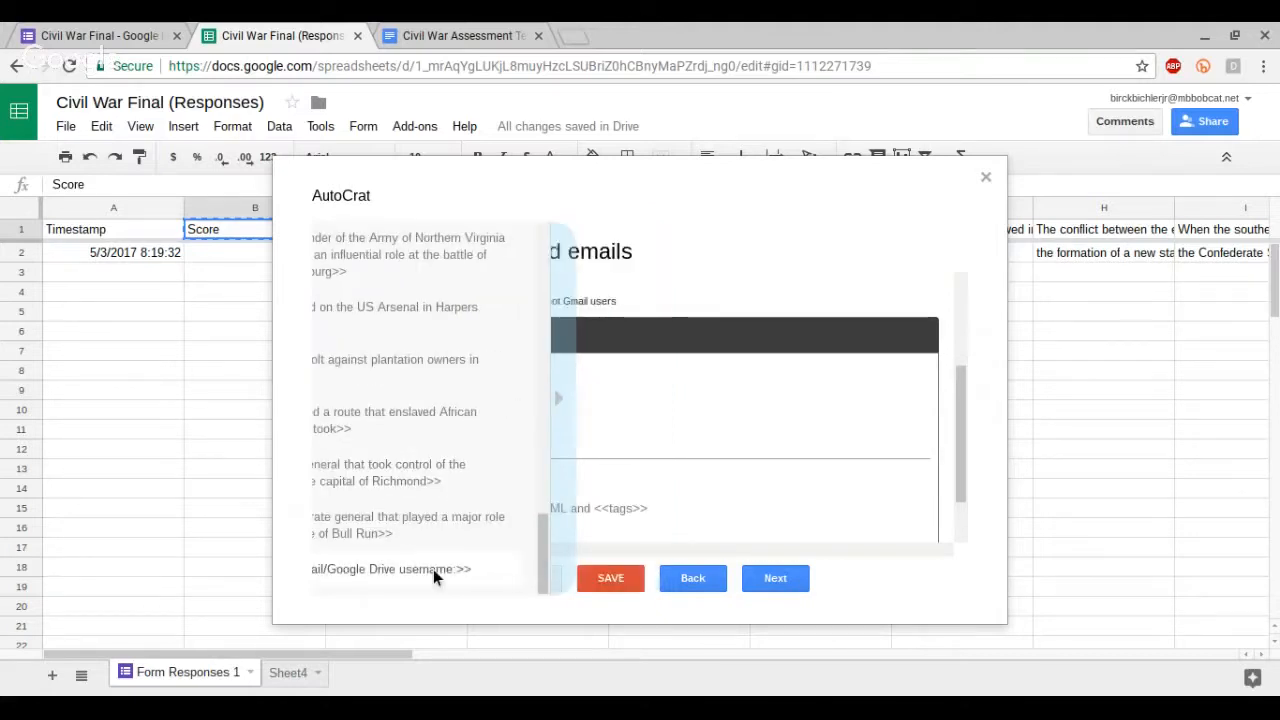
click(449, 371)
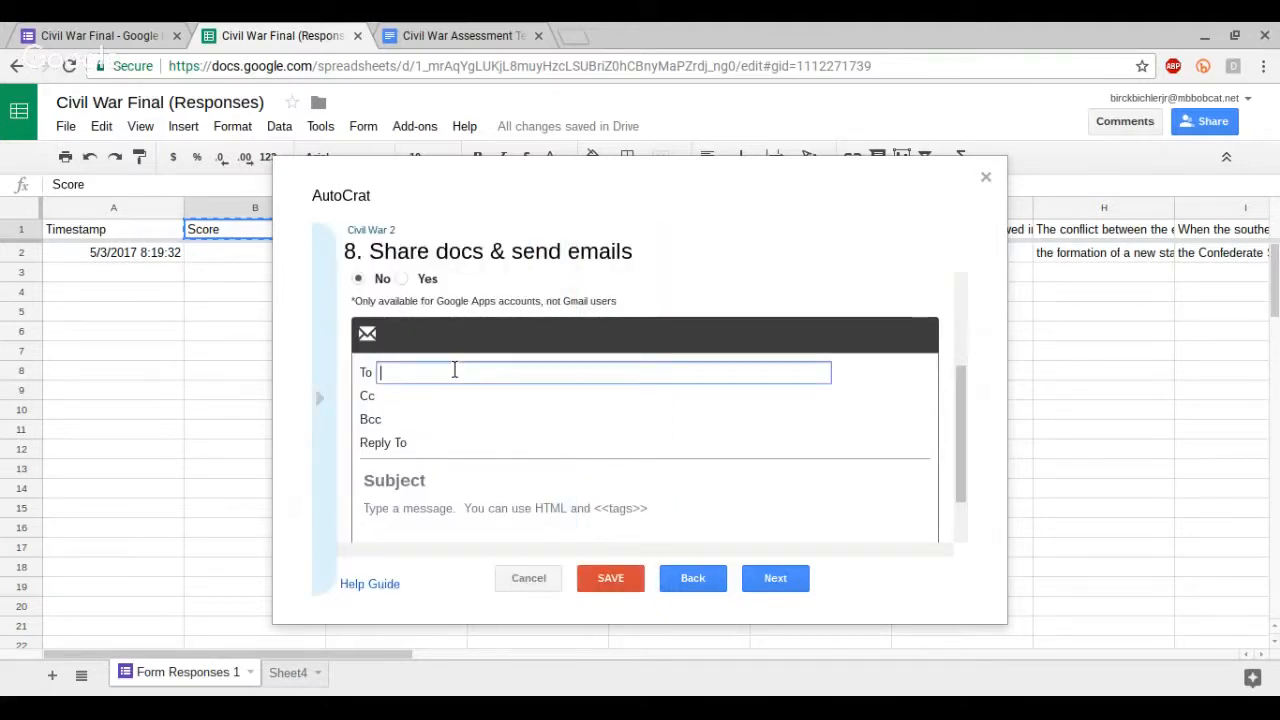
text(<<Your email/Google Drive username:>>)
Step: Enter the email subject Your Civil War Assessment Results
click(425, 445)
click(436, 479)
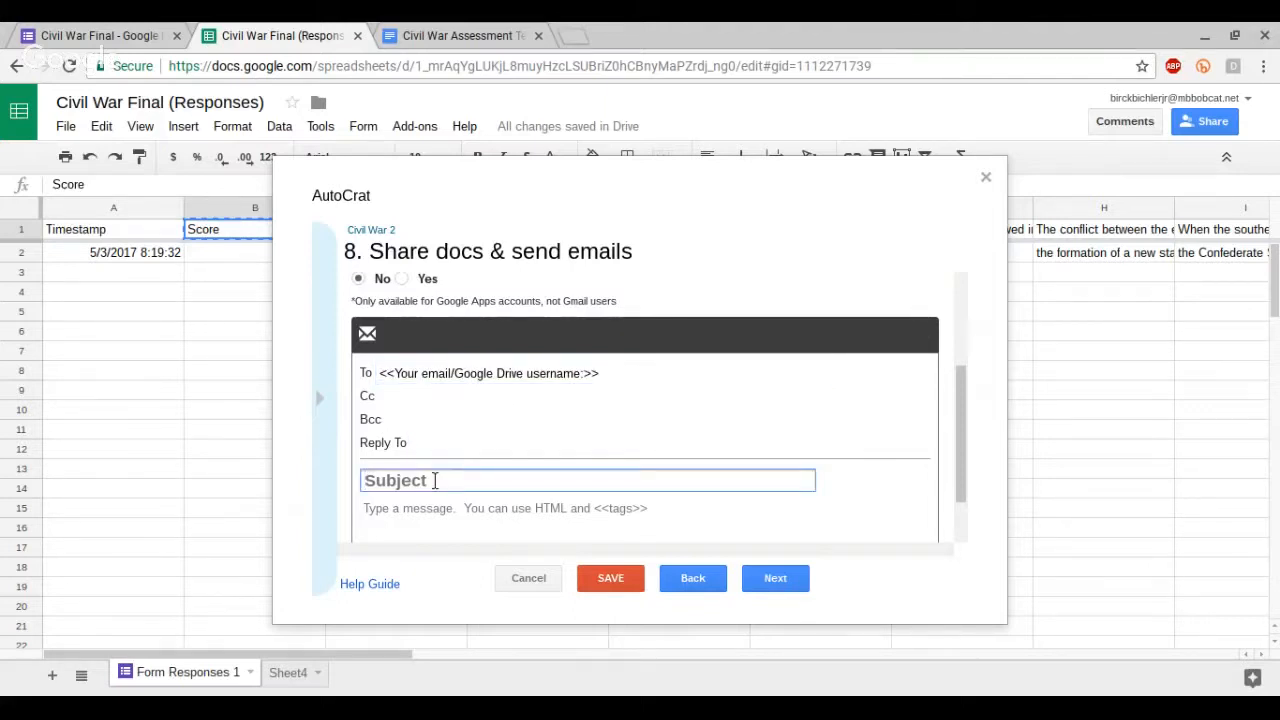
text(Your Ci)
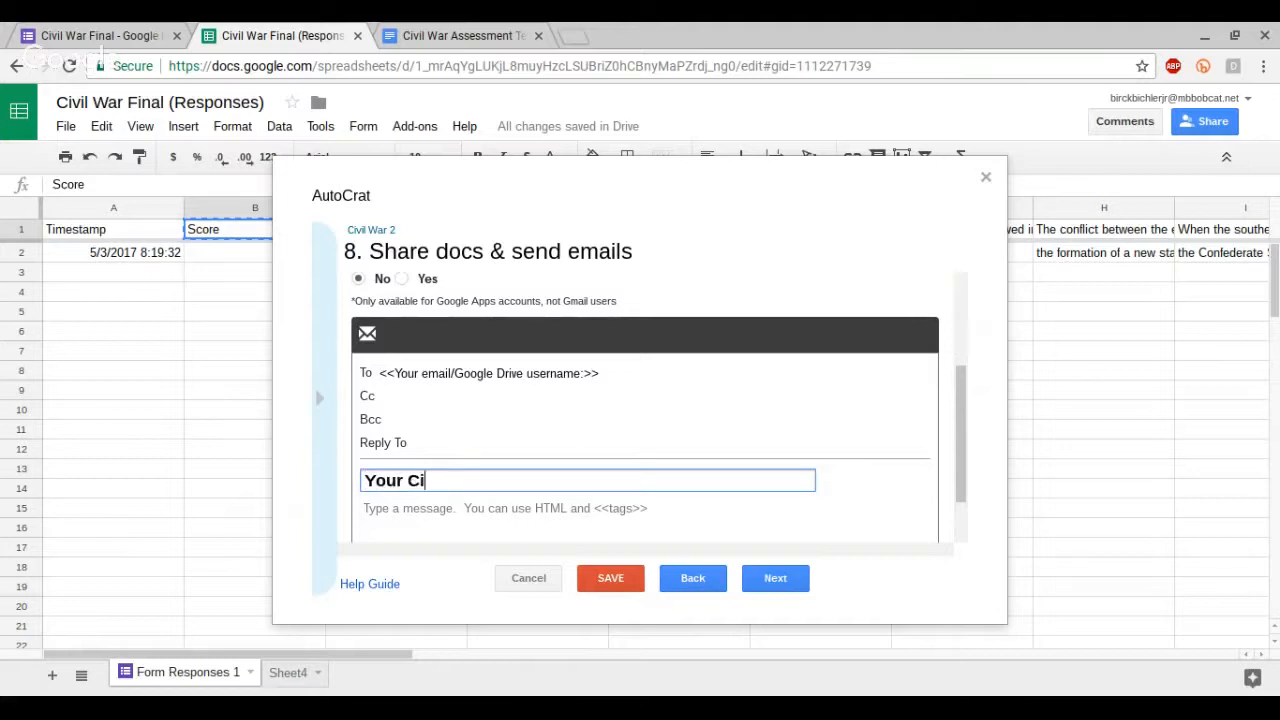
text(vil War Ass)
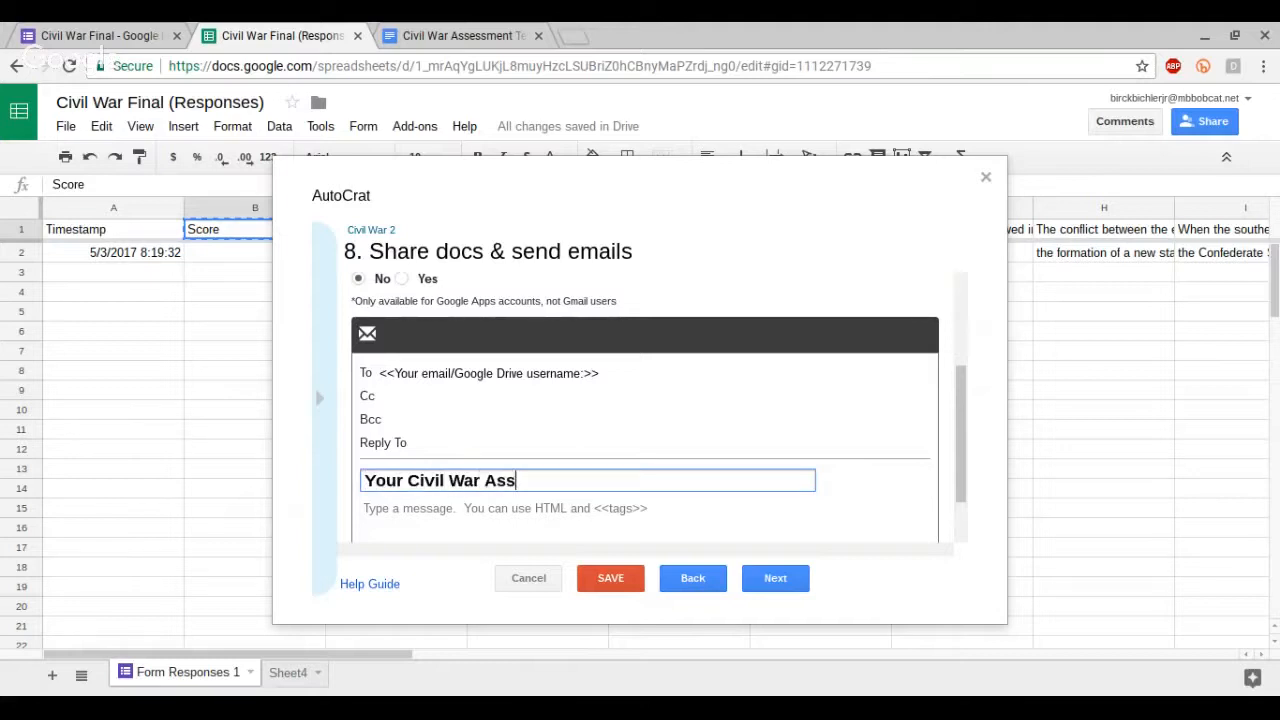
text(essment Res)
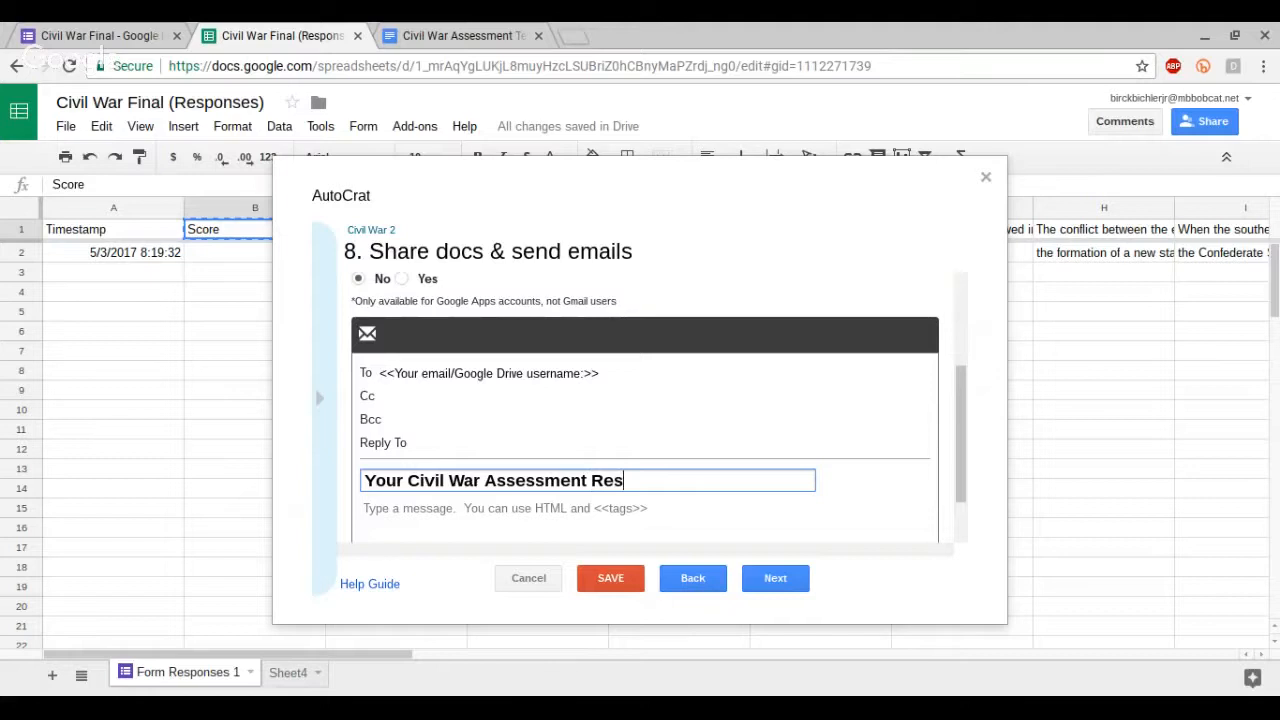
text(ults)
key(Tab)
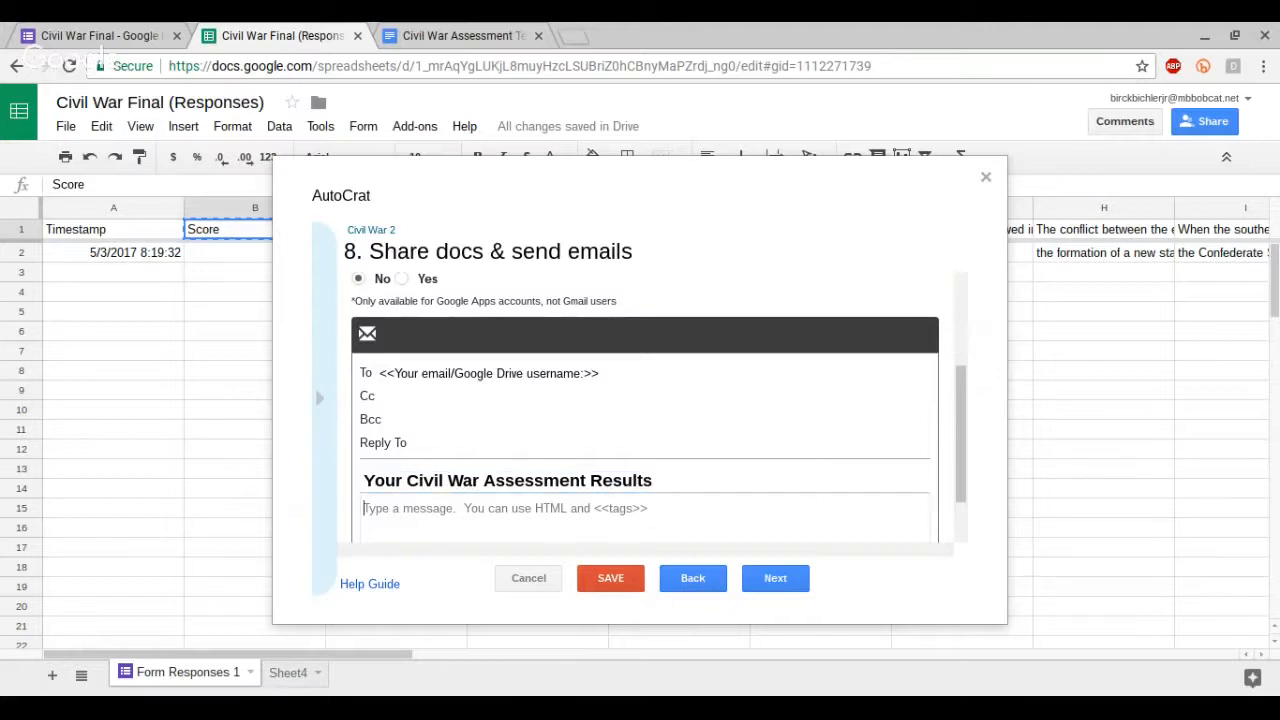
Step: Start the email body with the greeting "Hey <<First Name>>," using the First Name tag copied from the tag list
text(Hey)
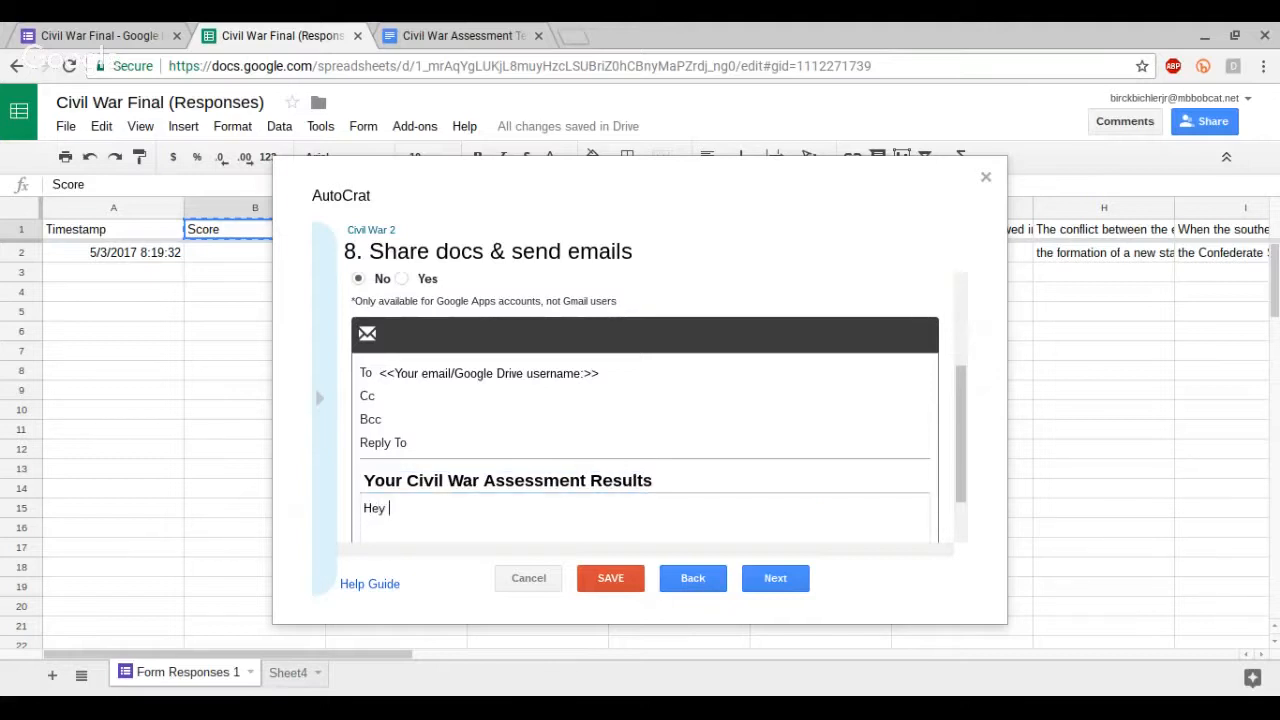
click(320, 398)
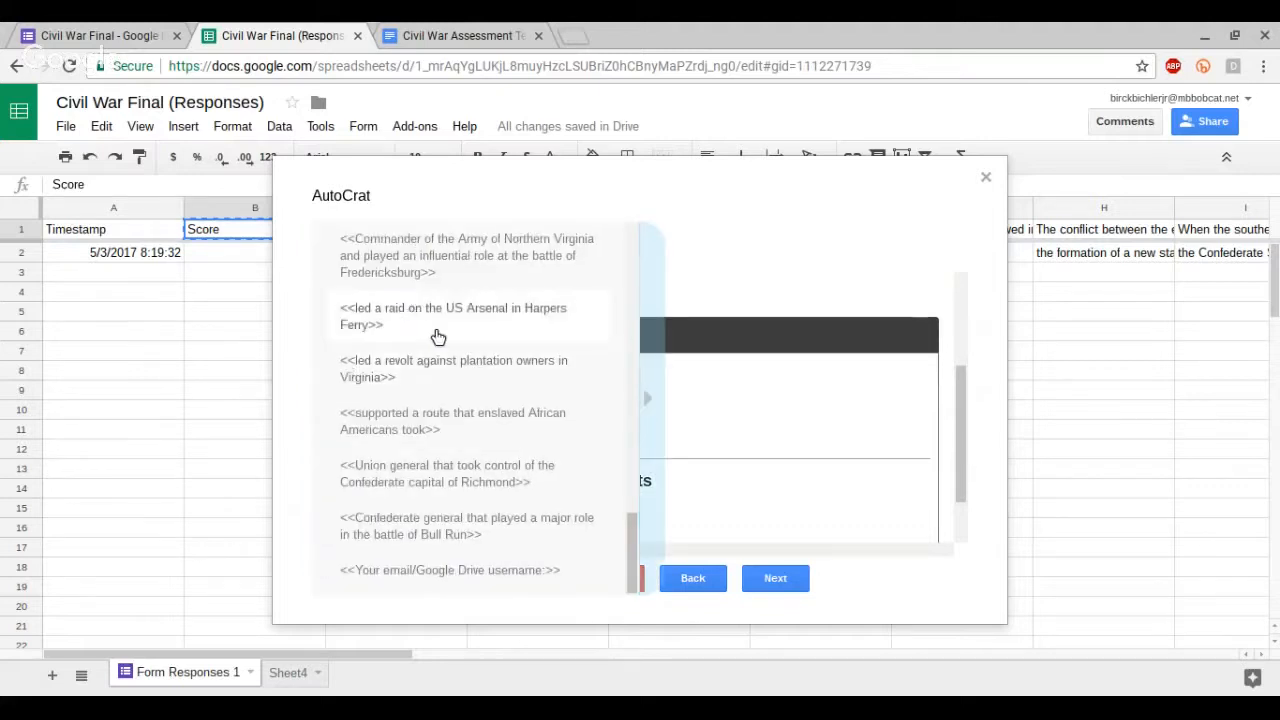
scroll(438, 336, up, 10)
click(409, 437)
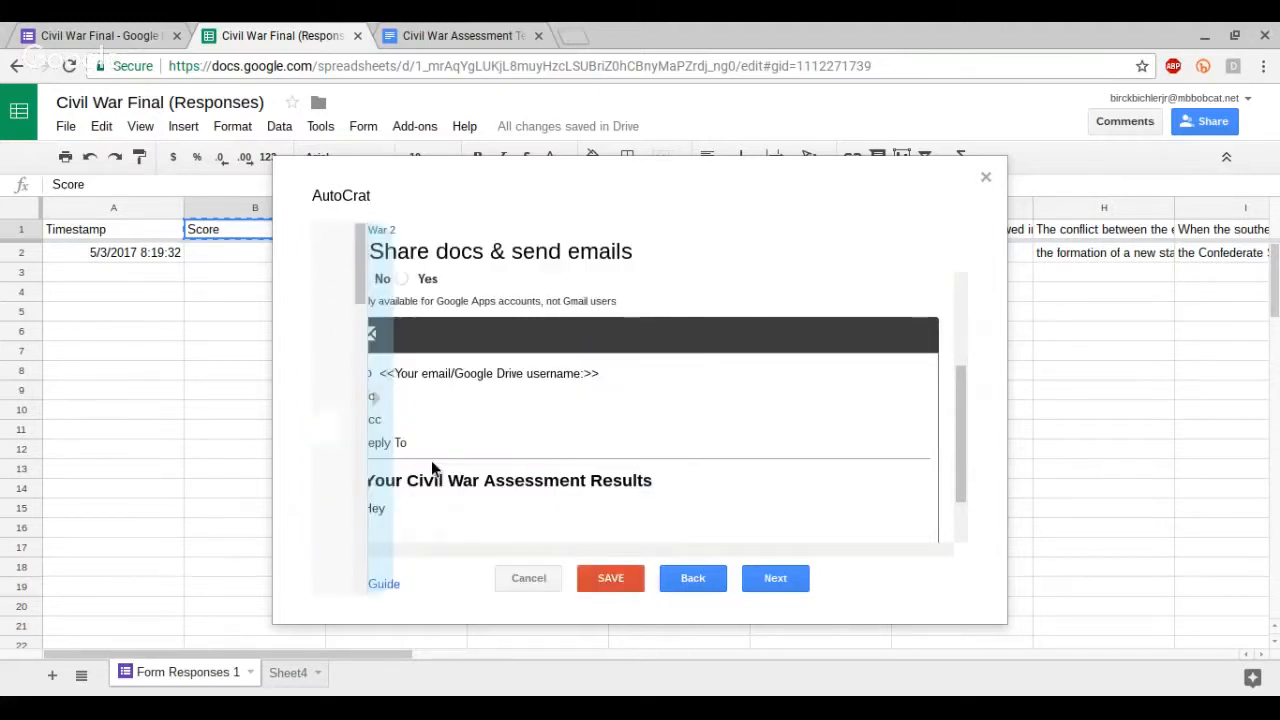
click(464, 512)
text(<<First Name>>)
text(,)
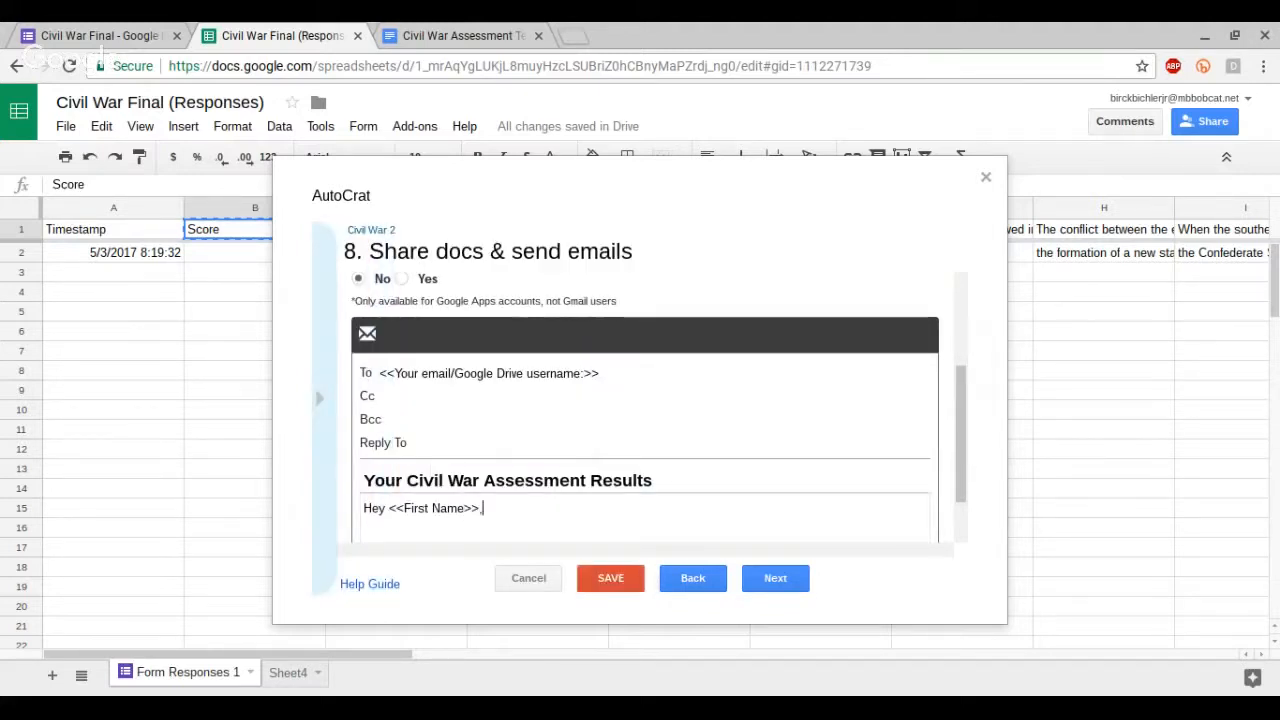
Step: Add a new paragraph to the email body reading "Your results are attached. Your score was"
key(Return)
key(Return)
text(Your res)
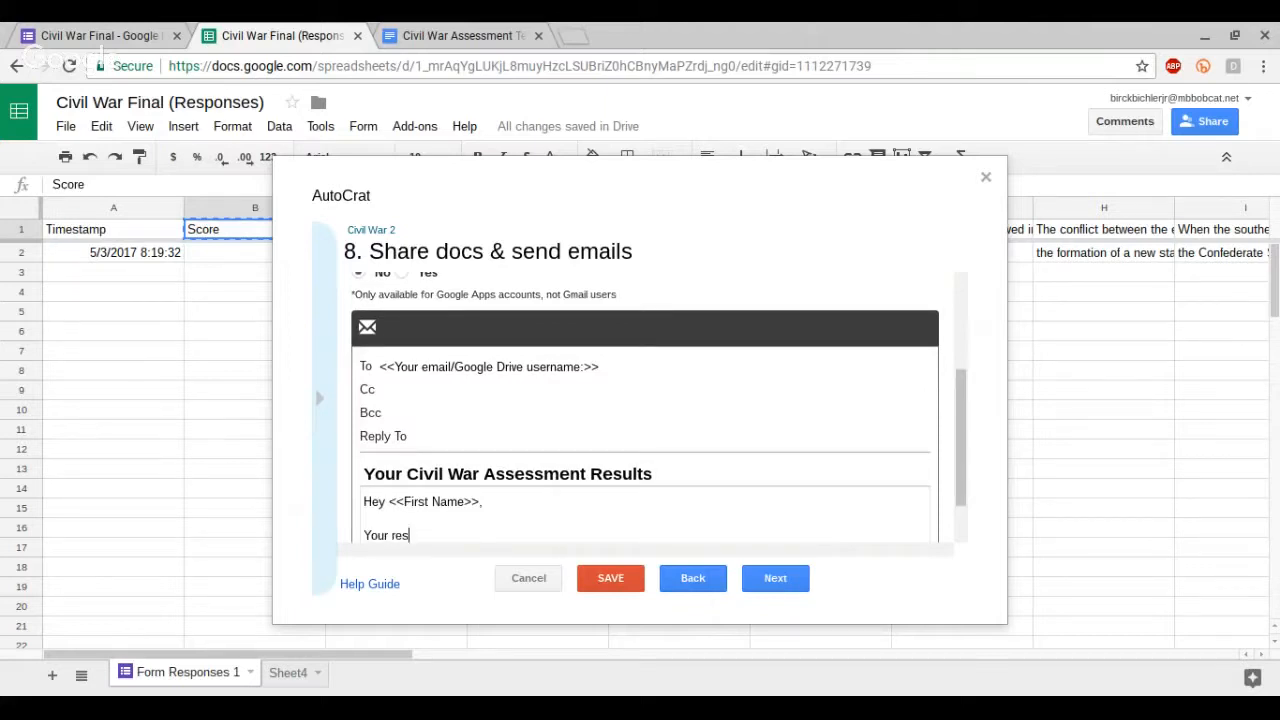
text(ults are attached. Your score was)
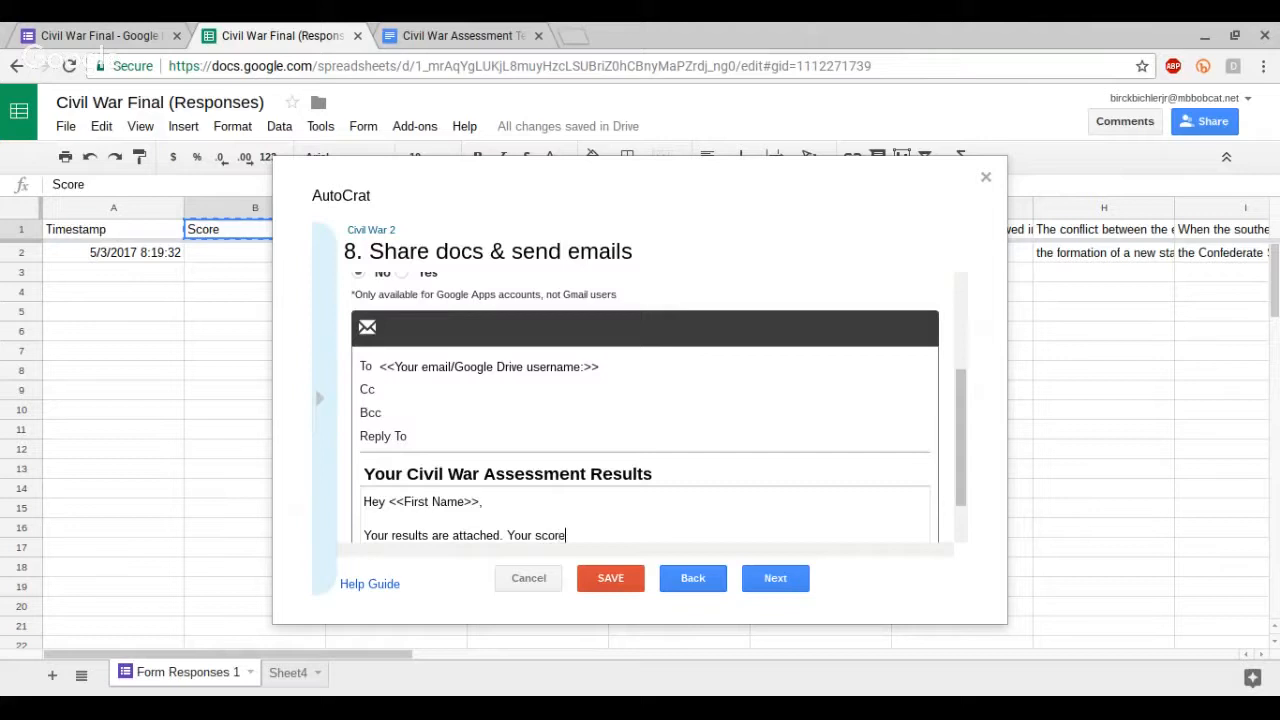
Step: Insert the <<Score>> tag from the tag list and finish with ". Please review and don't hesitate to ask for assistance."
mouse_move(322, 393)
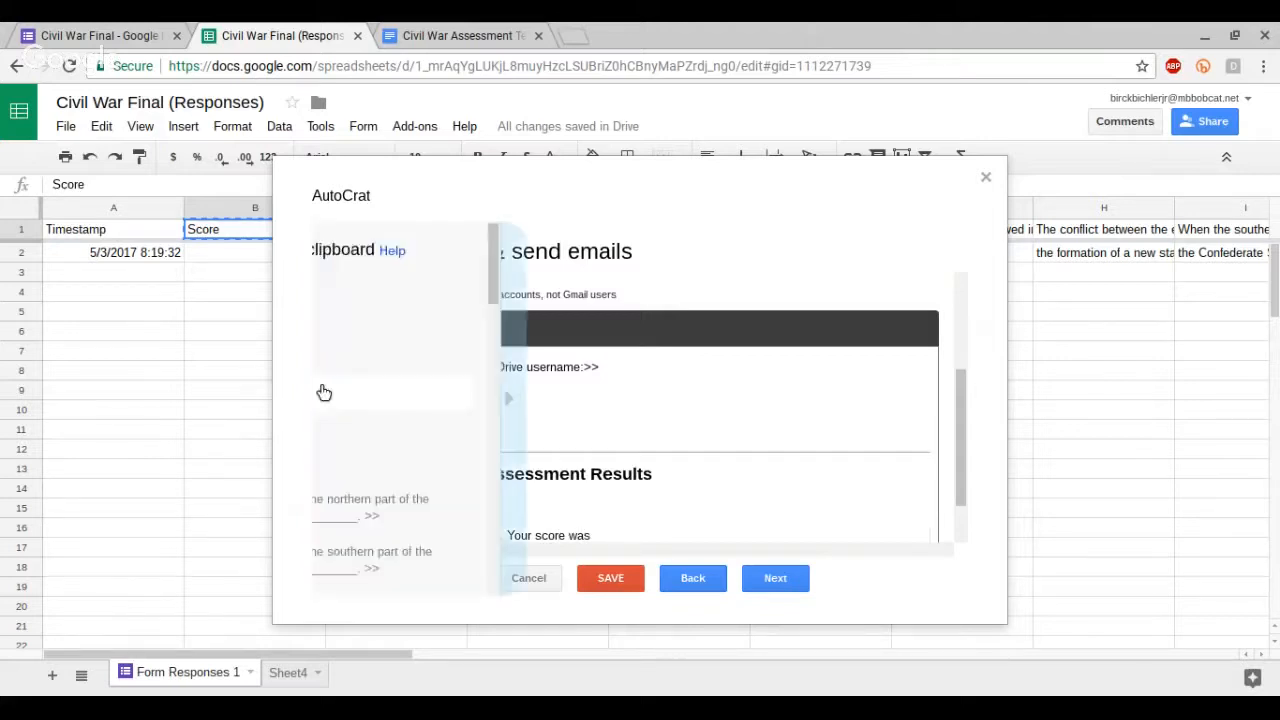
click(381, 397)
click(600, 535)
text(<<Score>>)
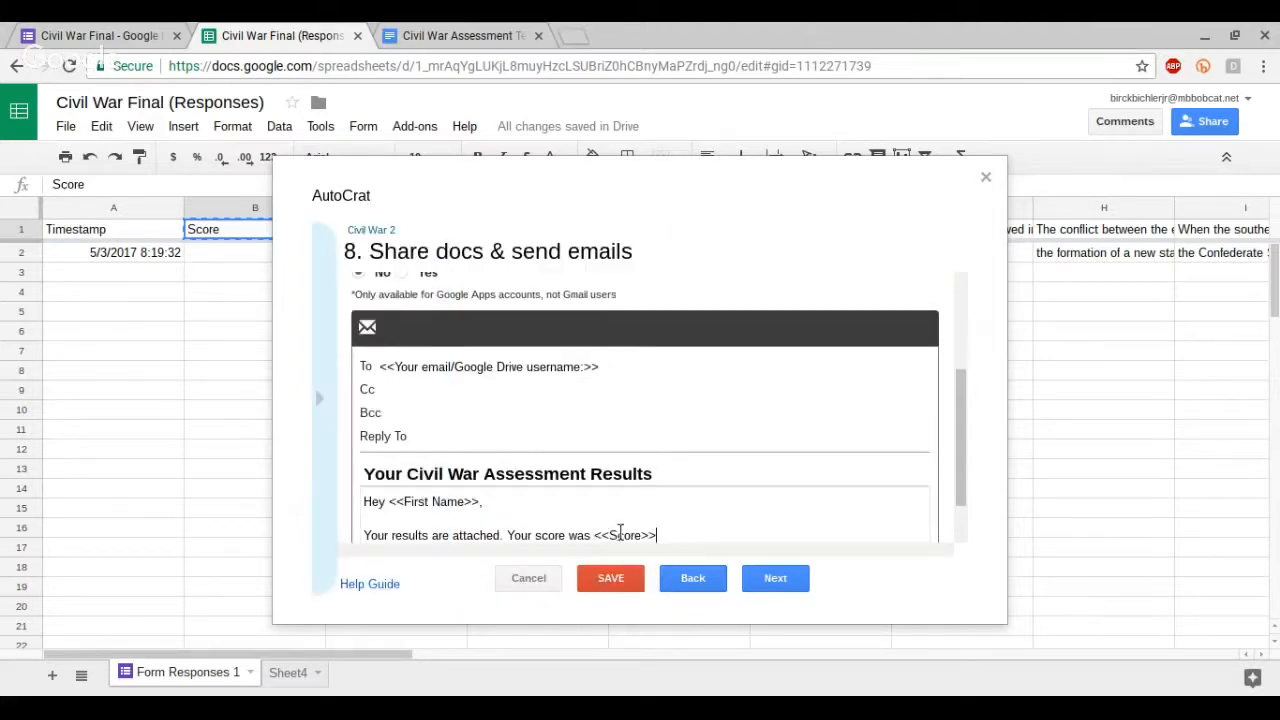
text(.)
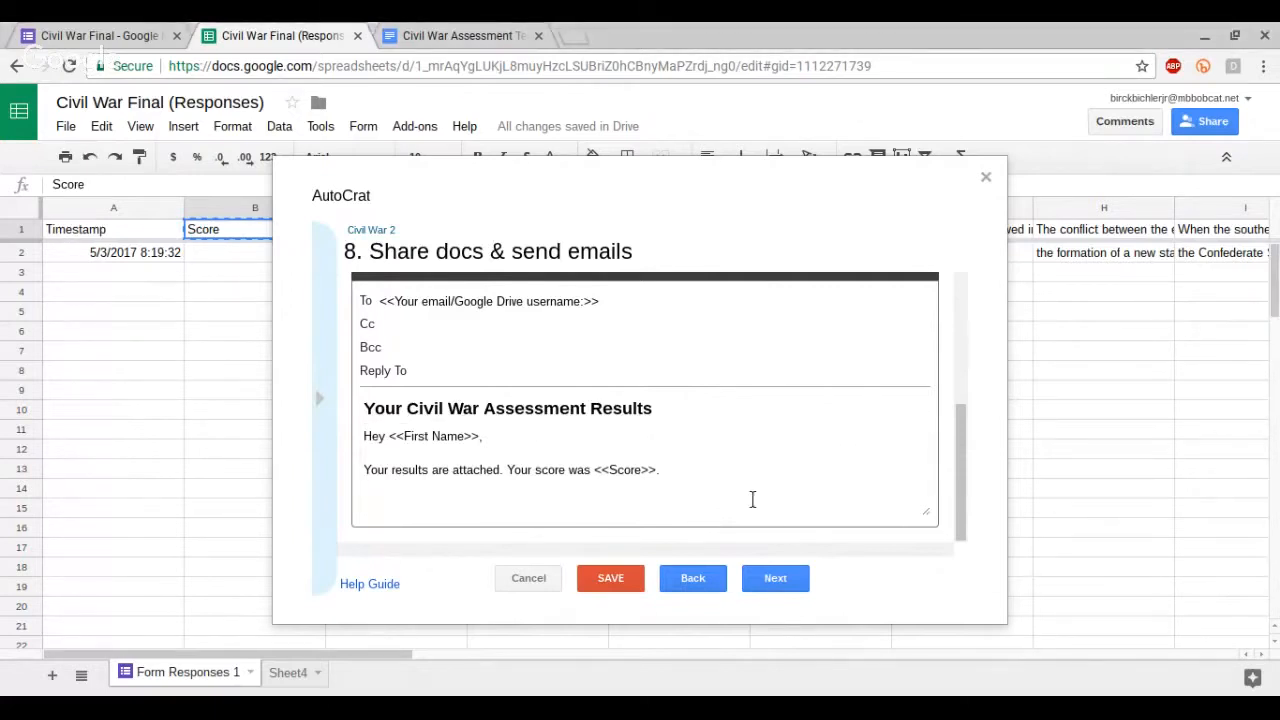
text( Please review and don't hesitate to ask for assistance.)
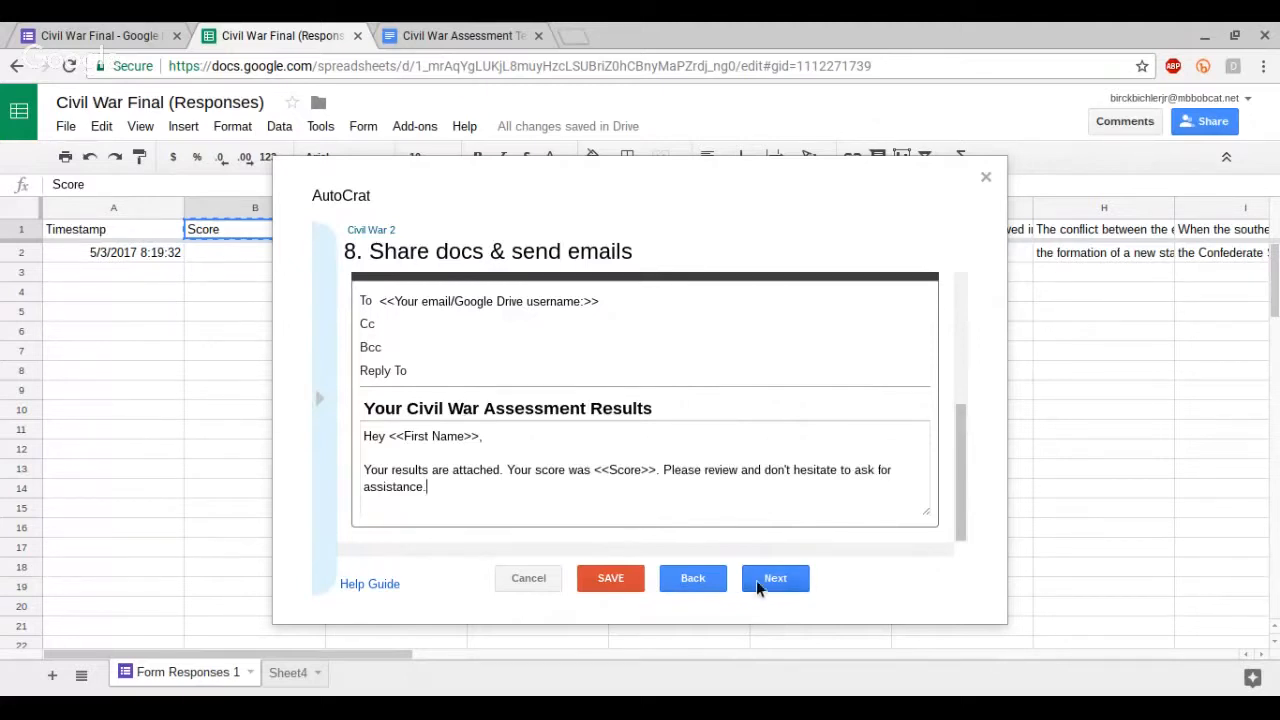
Step: Set Share Doc to No, continue past the job triggers step, and save the Civil War 2 merge job
scroll(575, 345, up, 5)
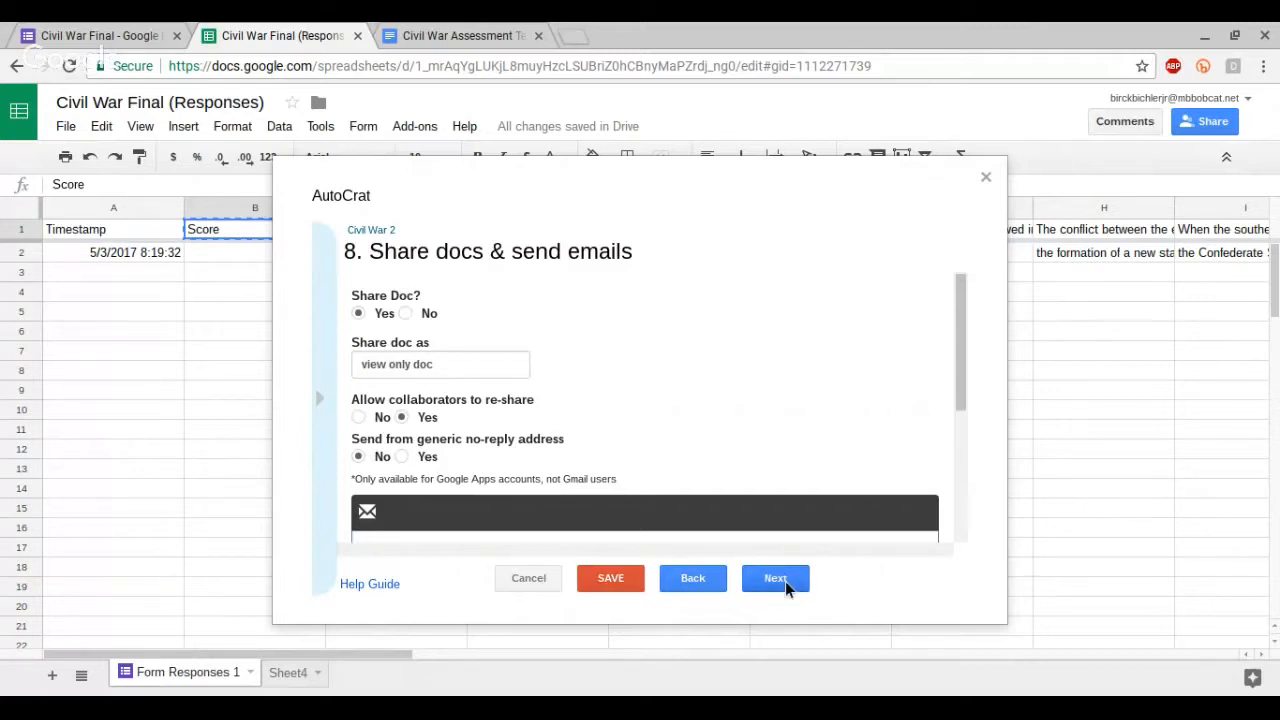
click(402, 310)
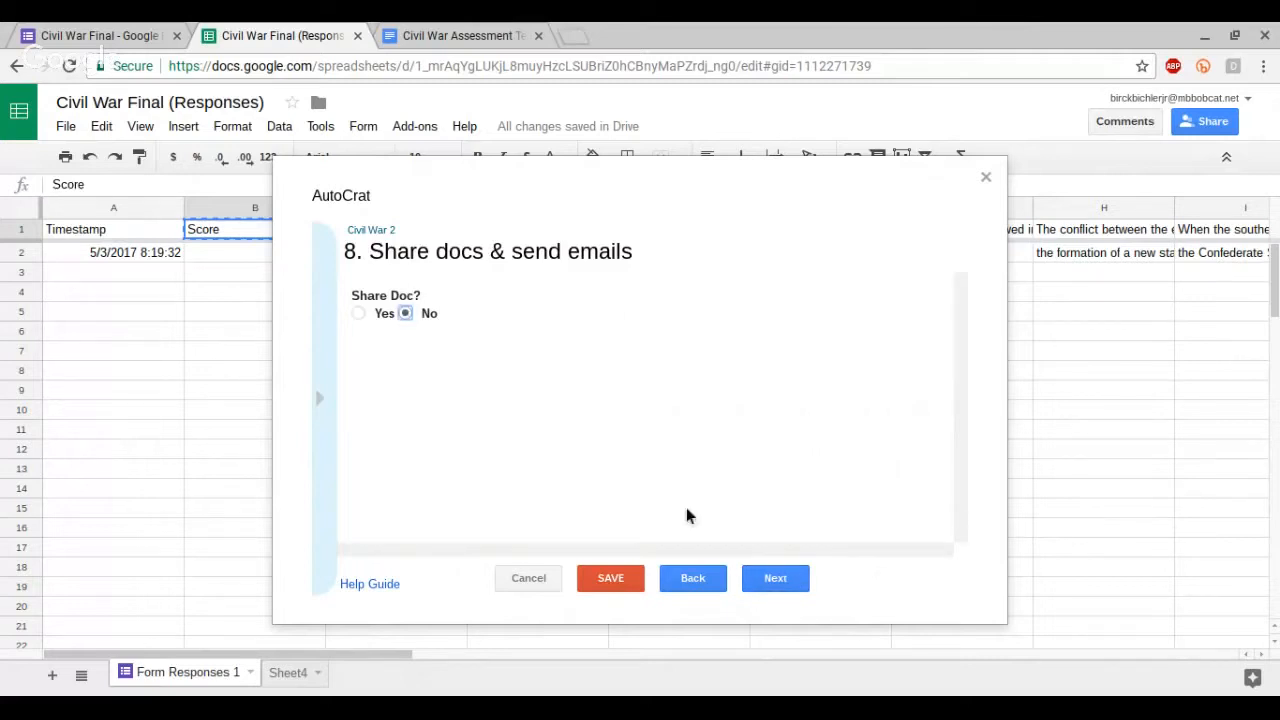
click(783, 589)
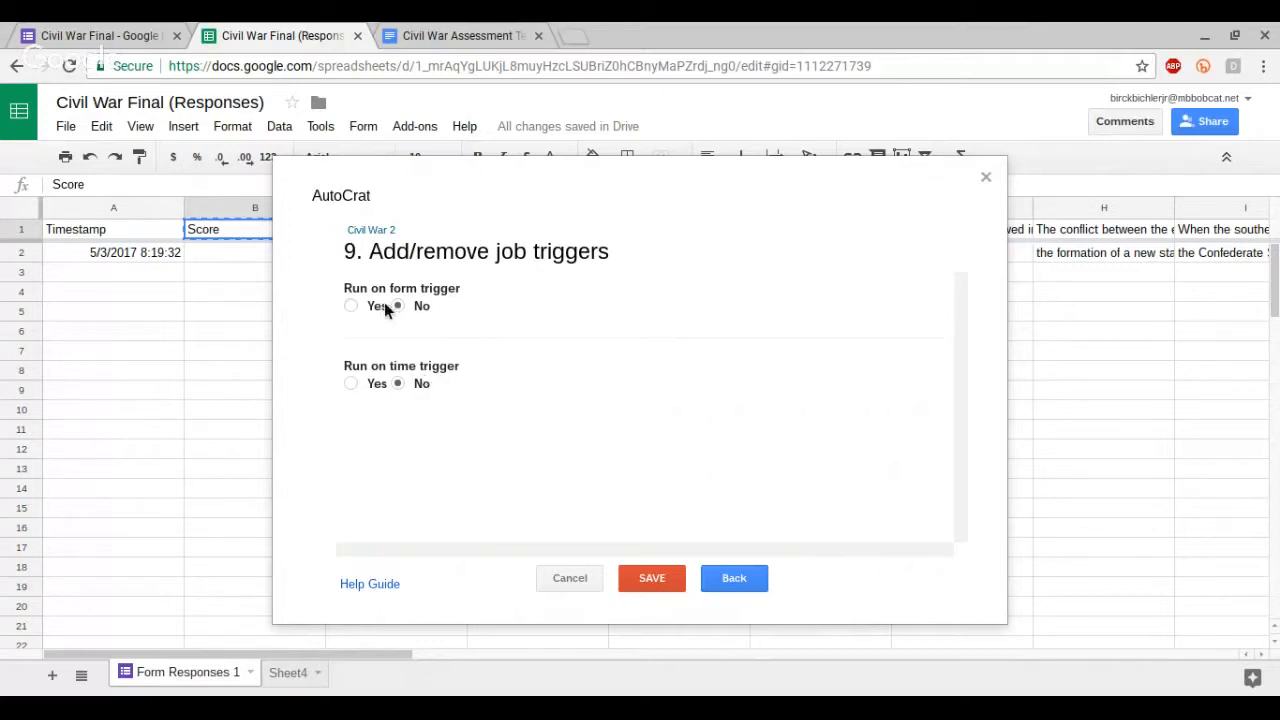
click(661, 579)
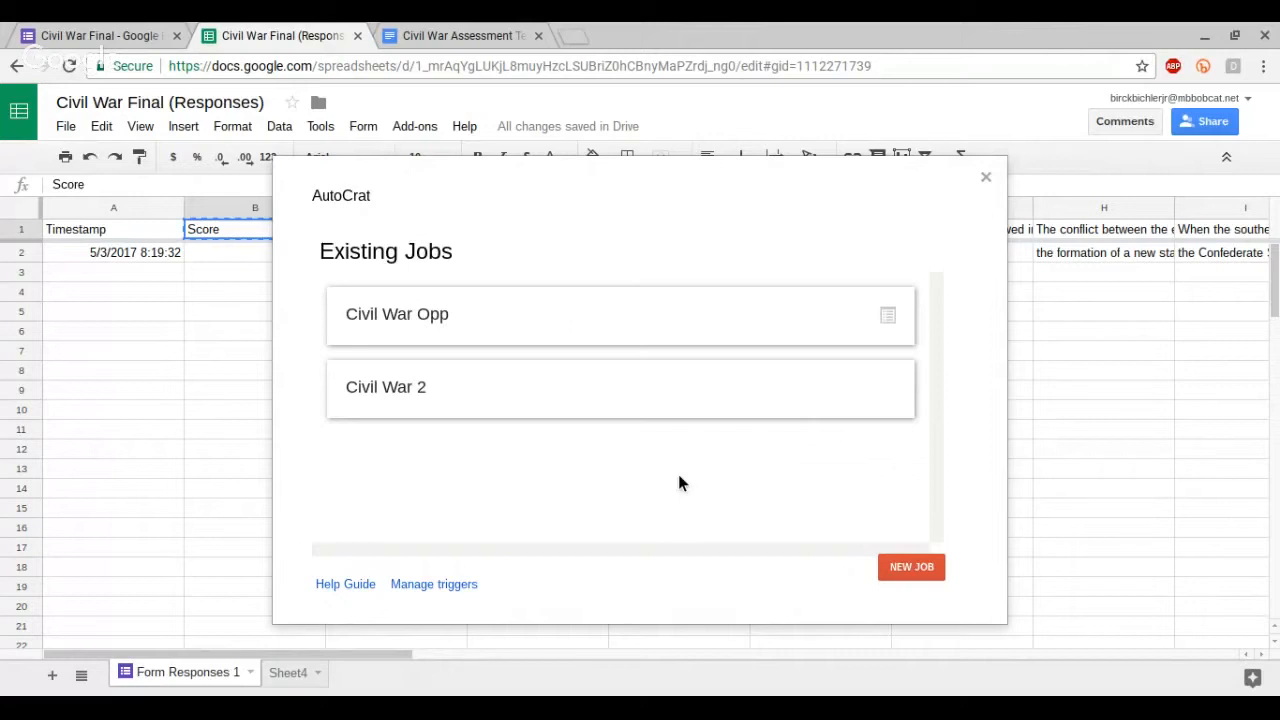
mouse_move(663, 392)
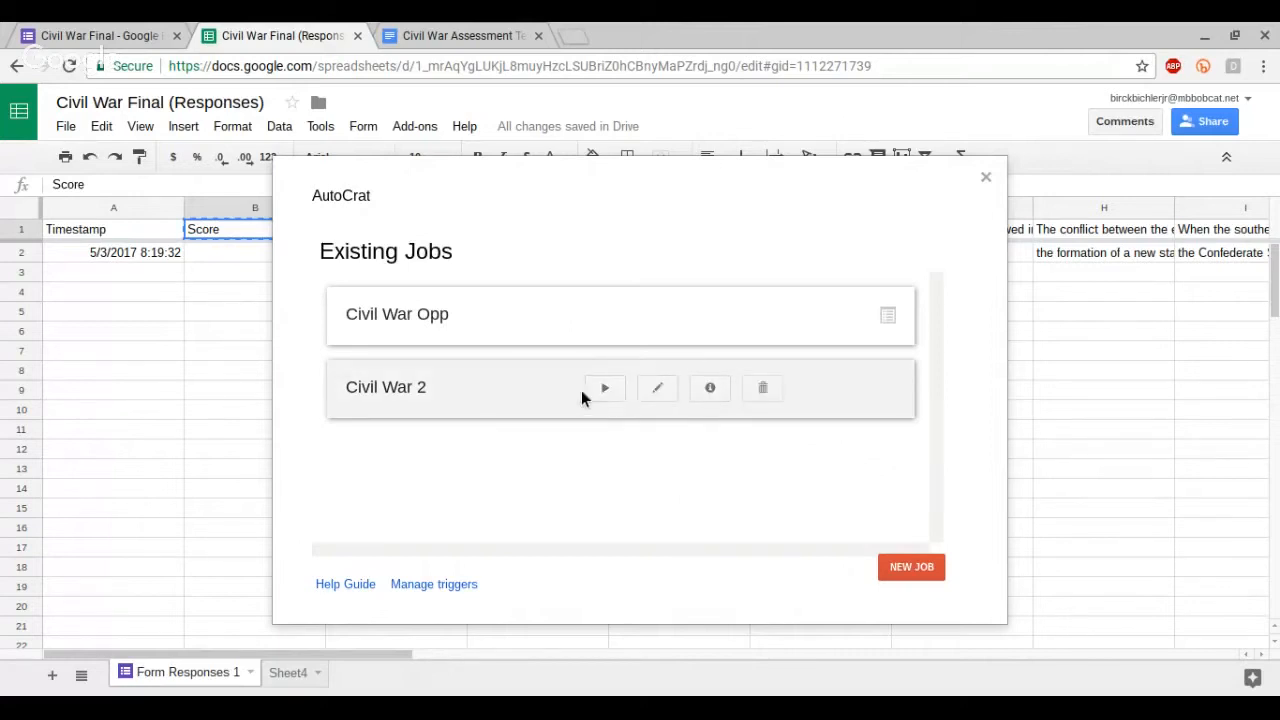